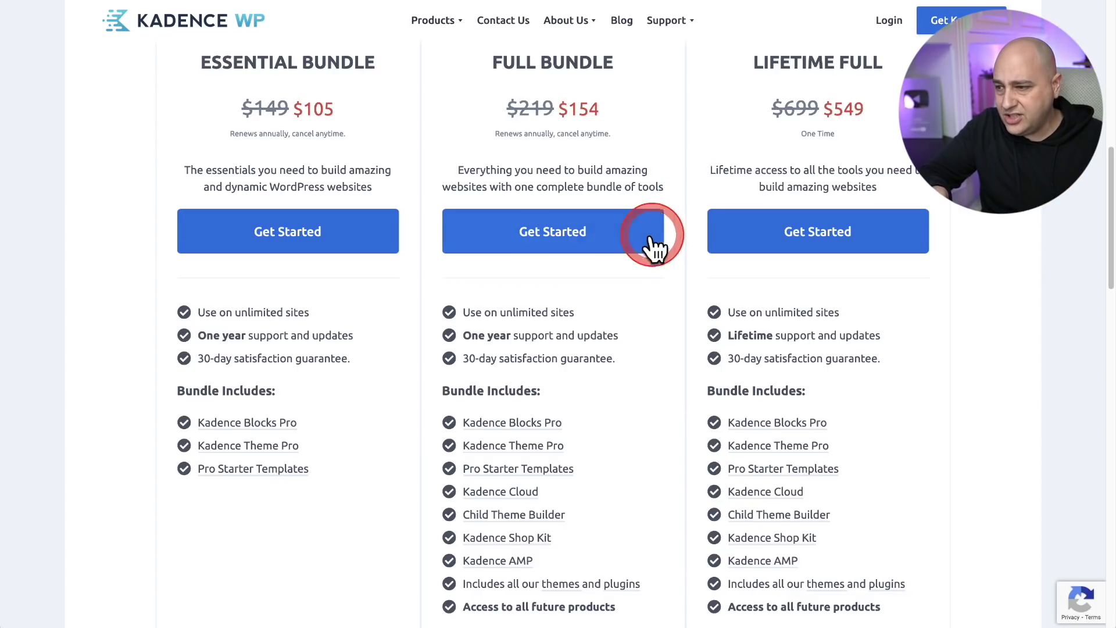
Scroll through the Kadence WP pricing bundles' feature lists, pointing out the Shop Kit bundle.
scroll(653, 237, down, 5)
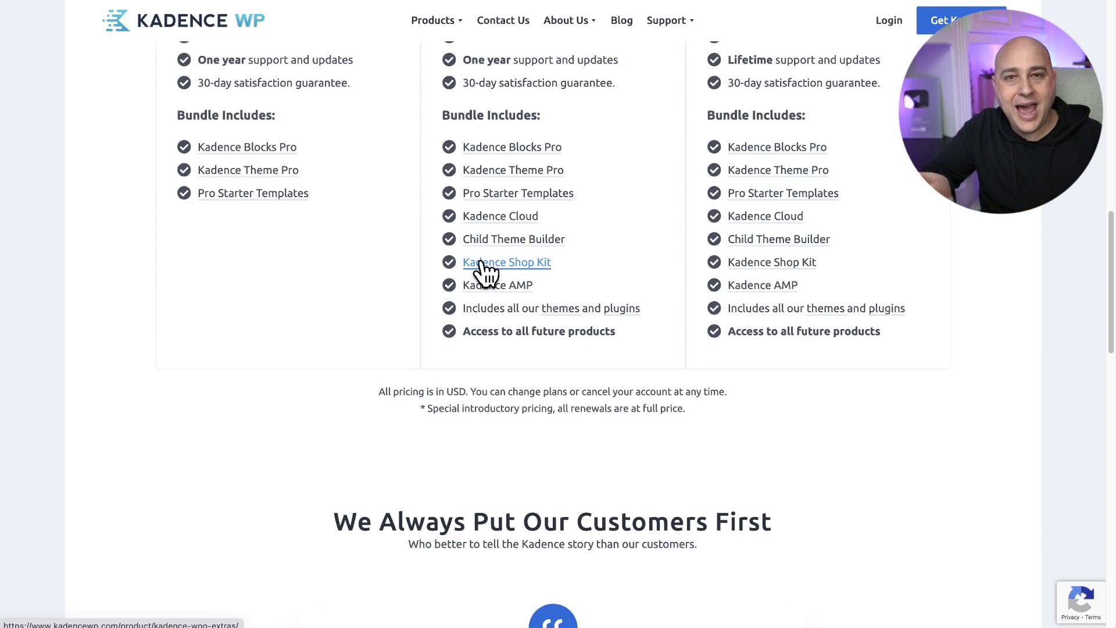
click(485, 270)
scroll(512, 288, up, 5)
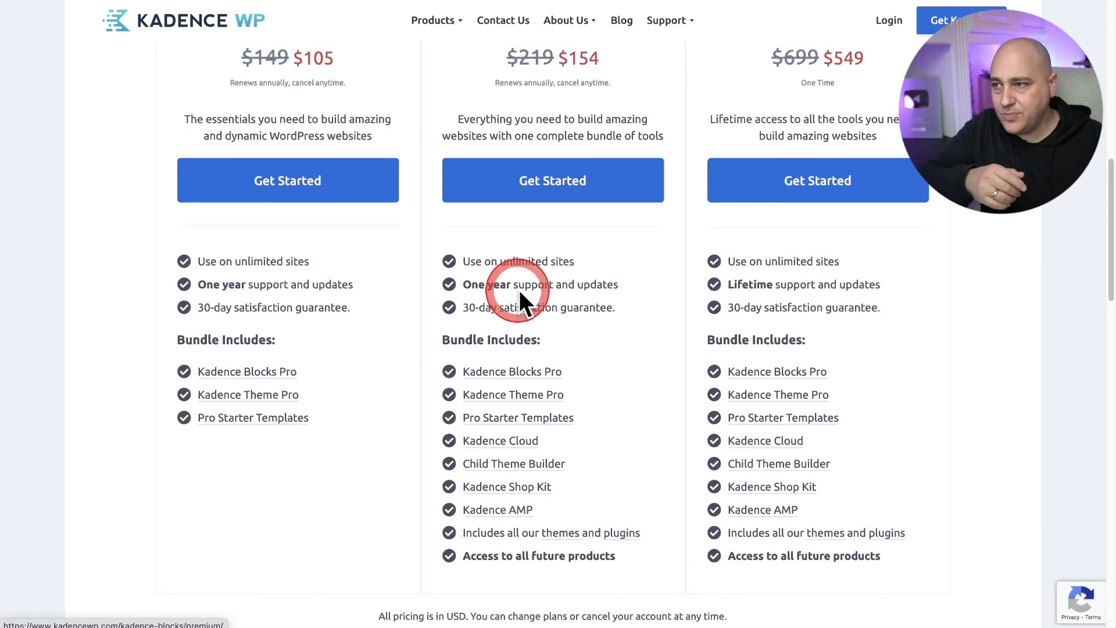
scroll(629, 387, up, 1)
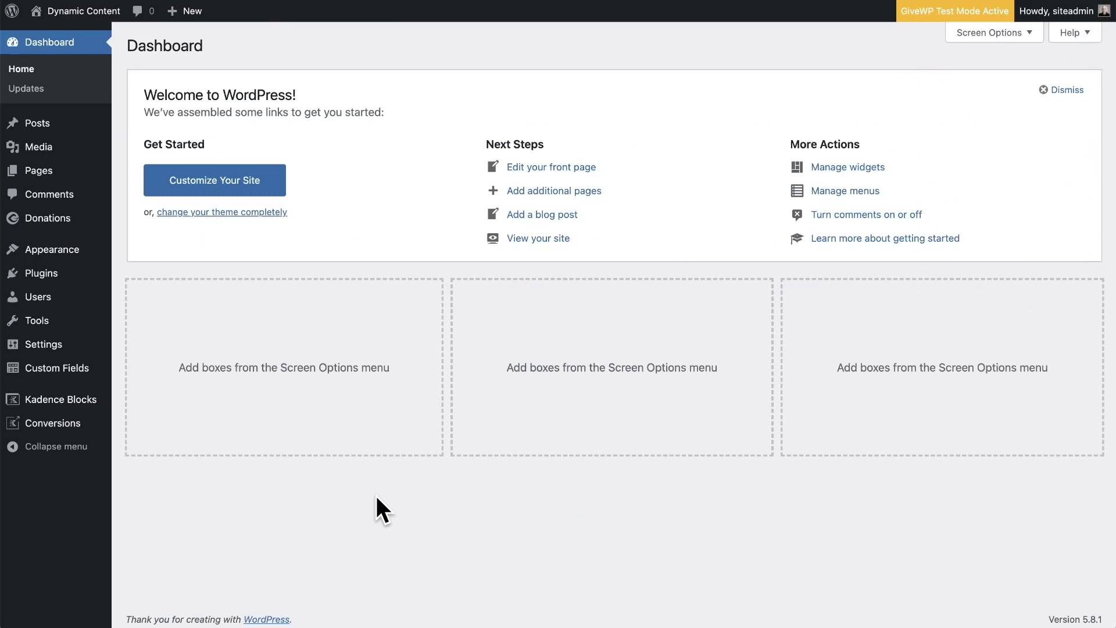
Open Conversions > Dashboard to see the Recent Performance chart of 3 views and no conversions.
mouse_move(56, 439)
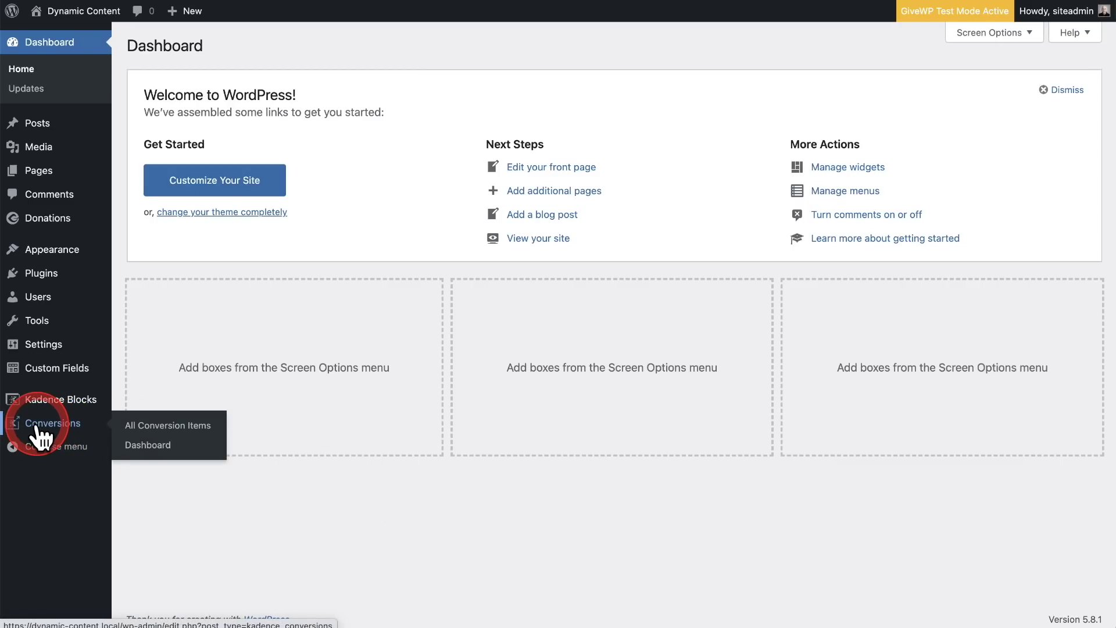
click(51, 429)
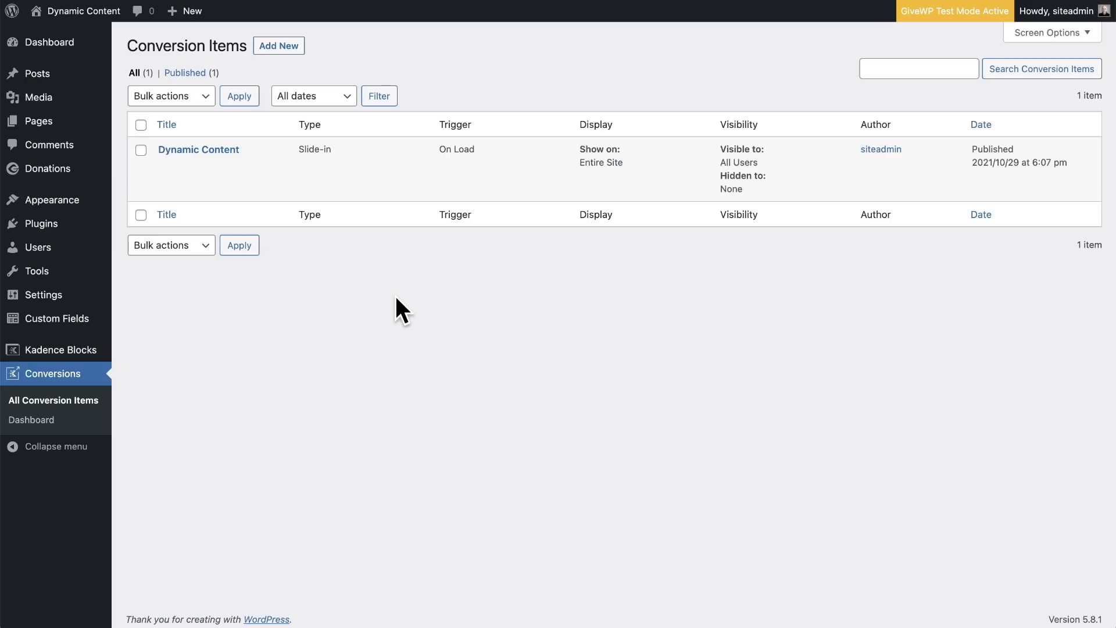
click(42, 423)
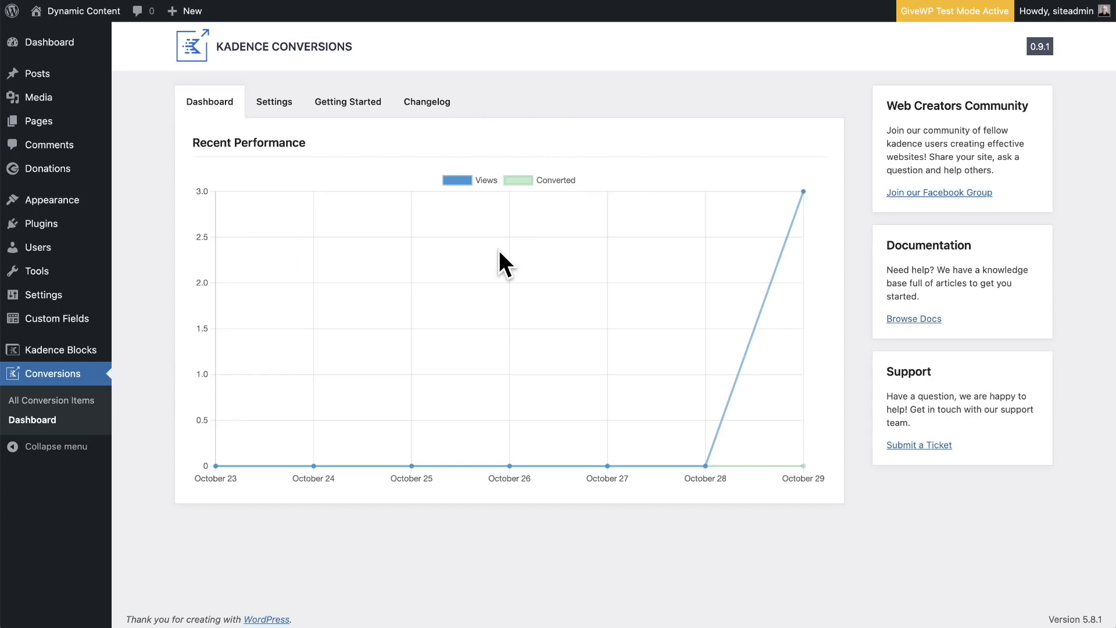
View the Kadence Conversions Settings tab.
click(275, 105)
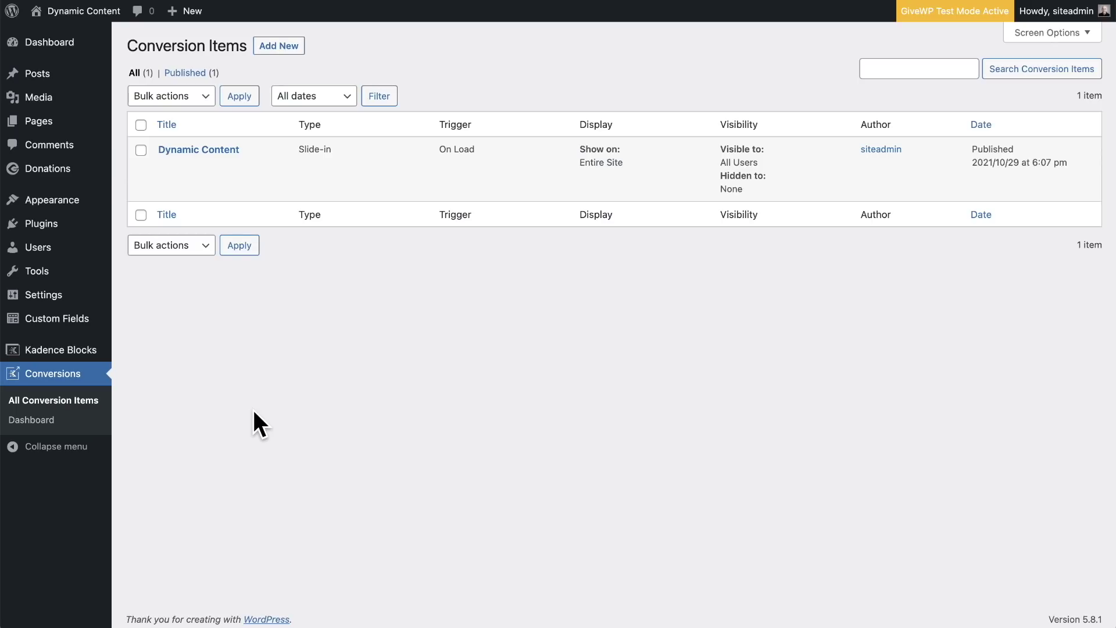
Add a new conversion item, choose the Banner type, and browse the banner templates.
click(287, 49)
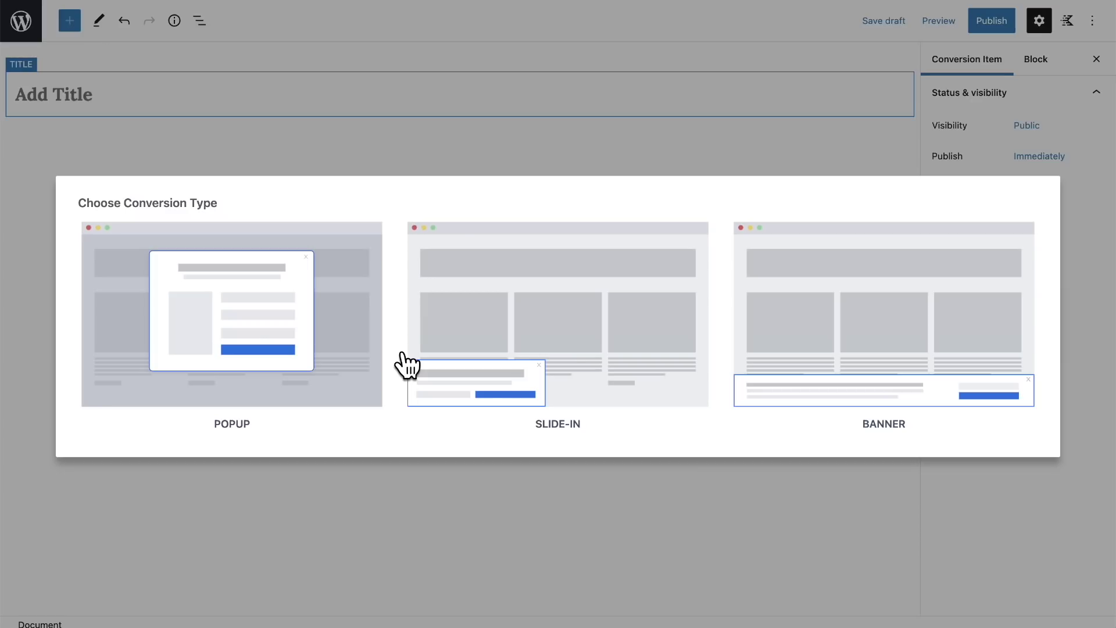
click(473, 368)
click(796, 403)
click(813, 360)
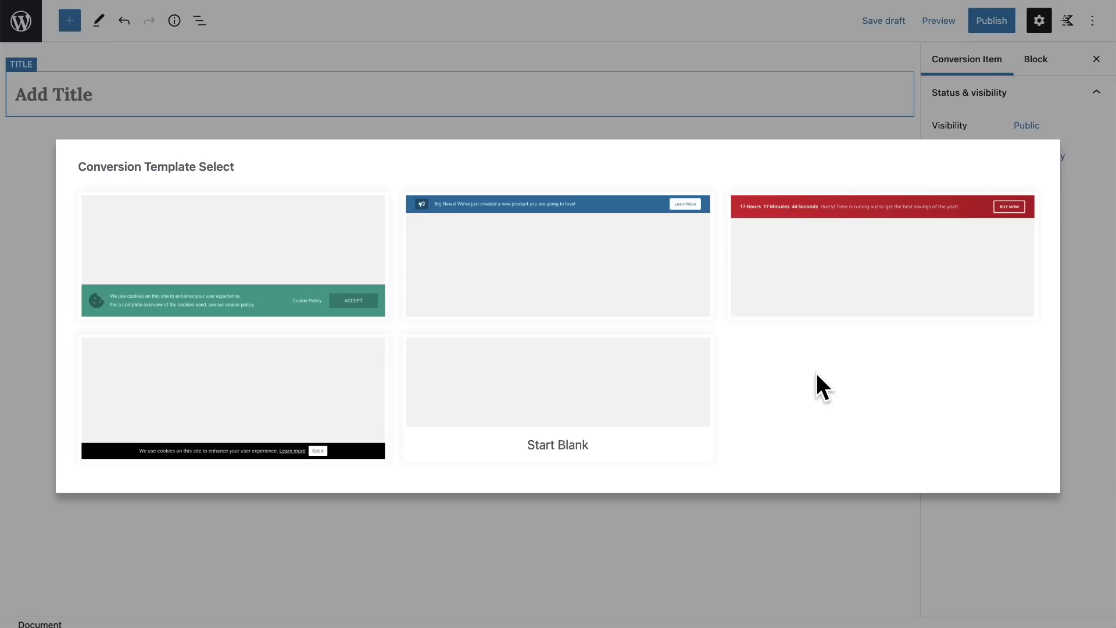
click(589, 268)
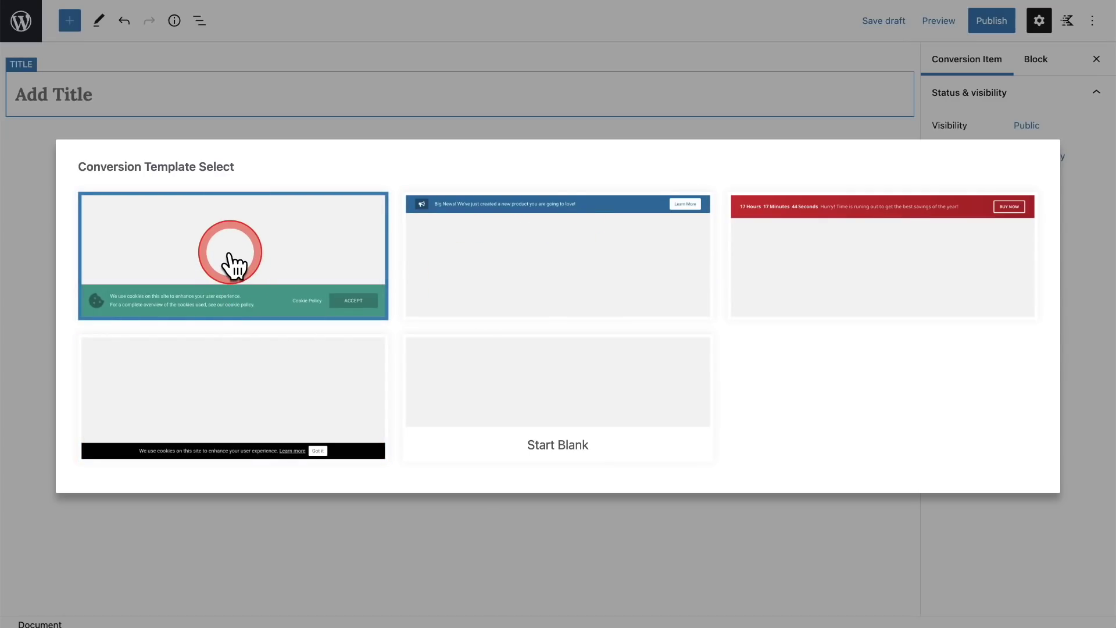
Insert the Big News announcement template and title the item 'Top Banner'.
click(577, 257)
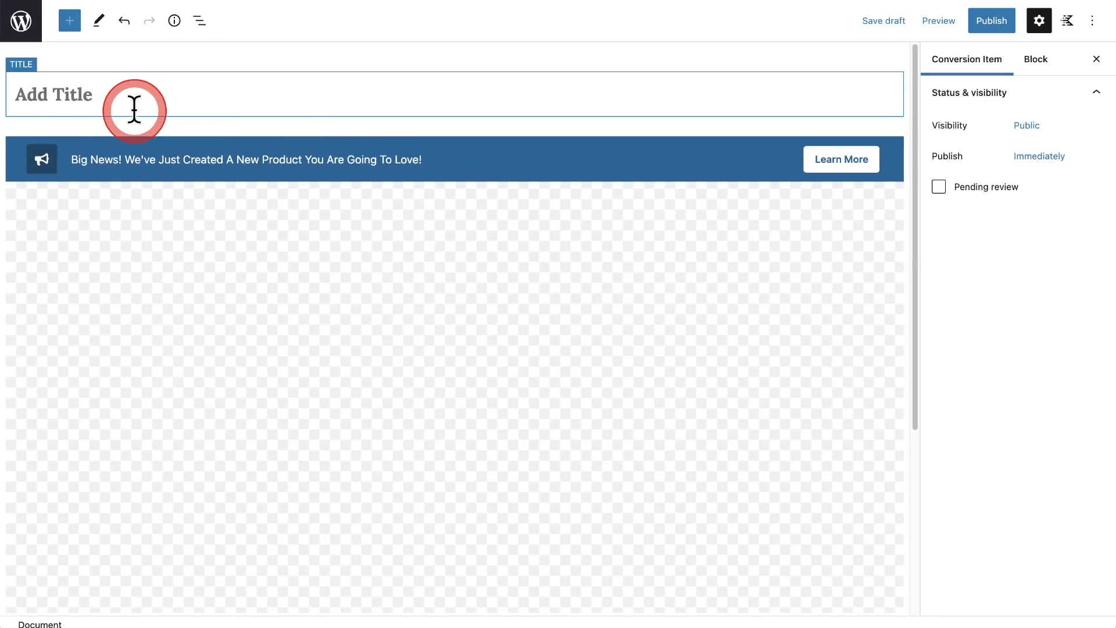
click(117, 93)
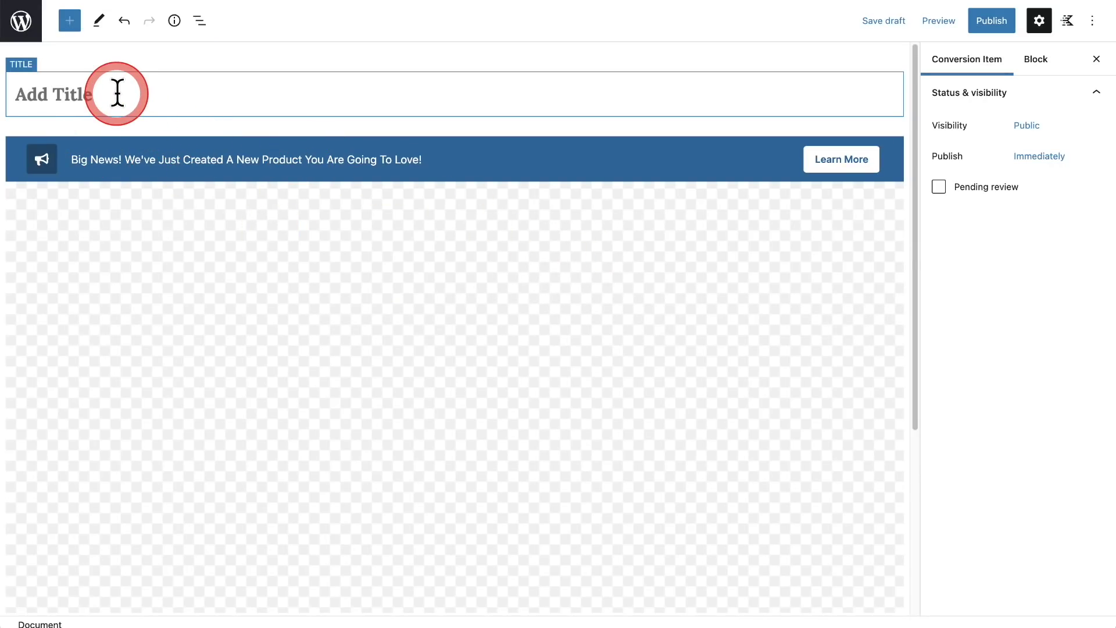
text(Top Banner)
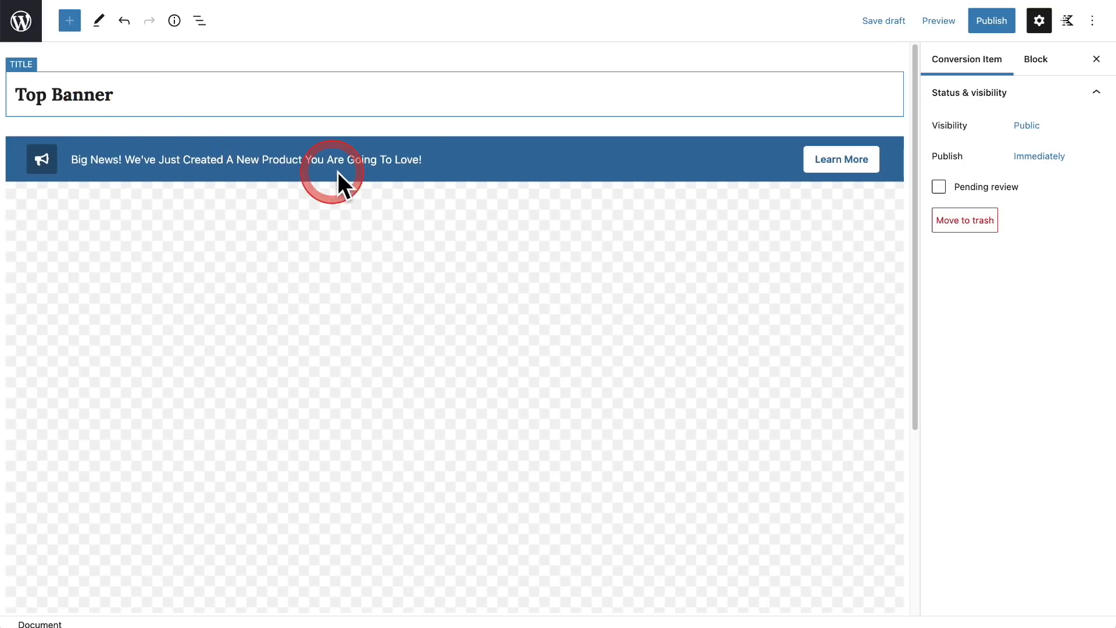
Inspect the banner's Learn More button, info box and text, then show List View.
click(440, 160)
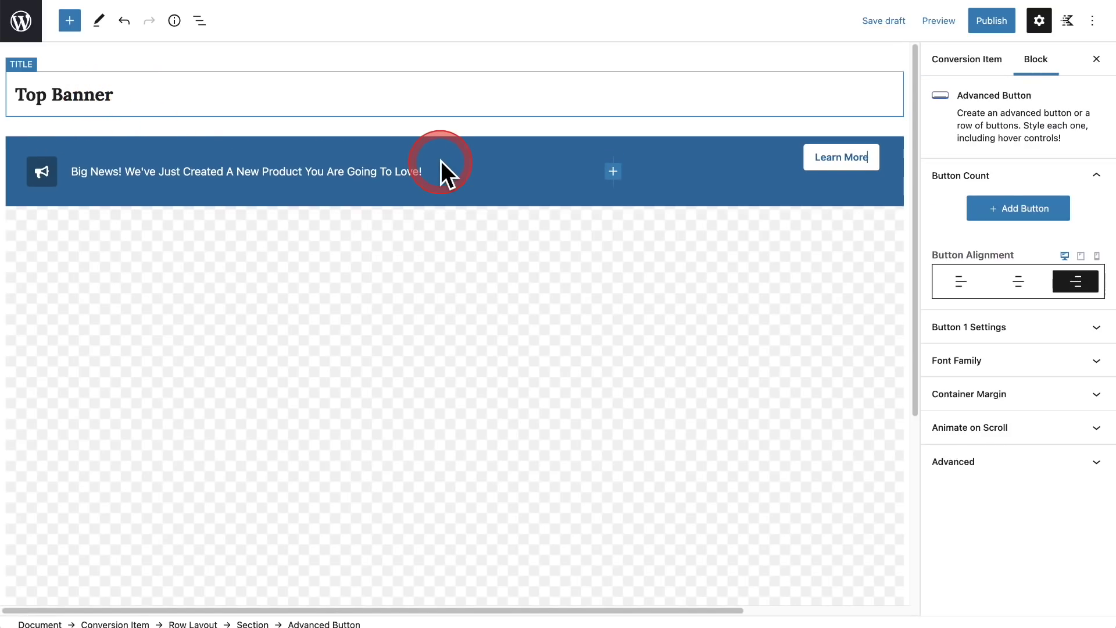
click(410, 172)
triple_click(397, 157)
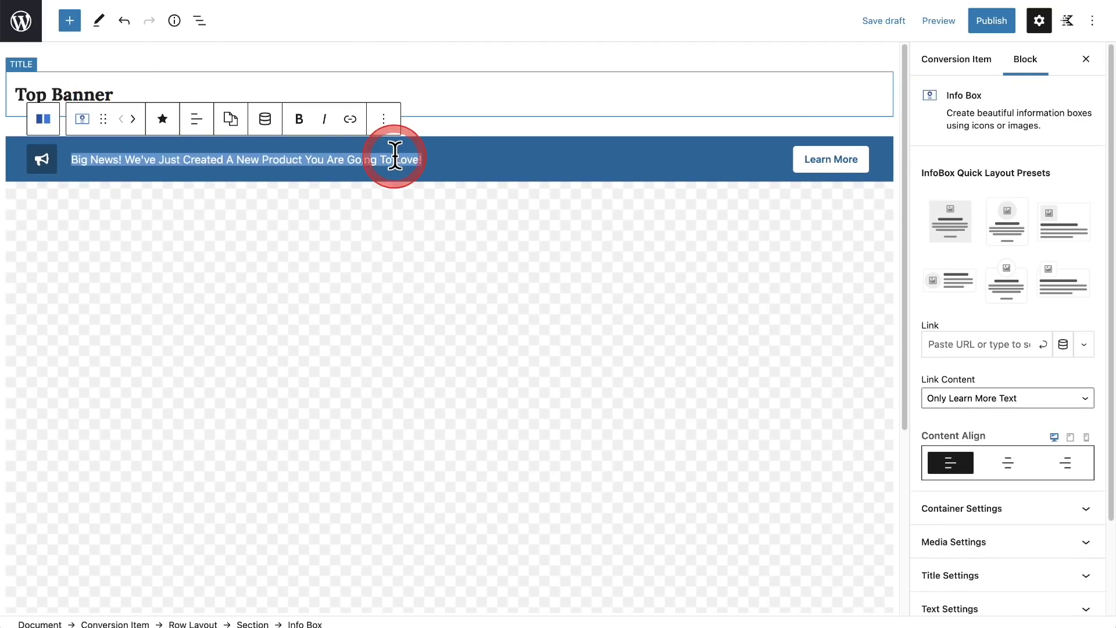
click(46, 163)
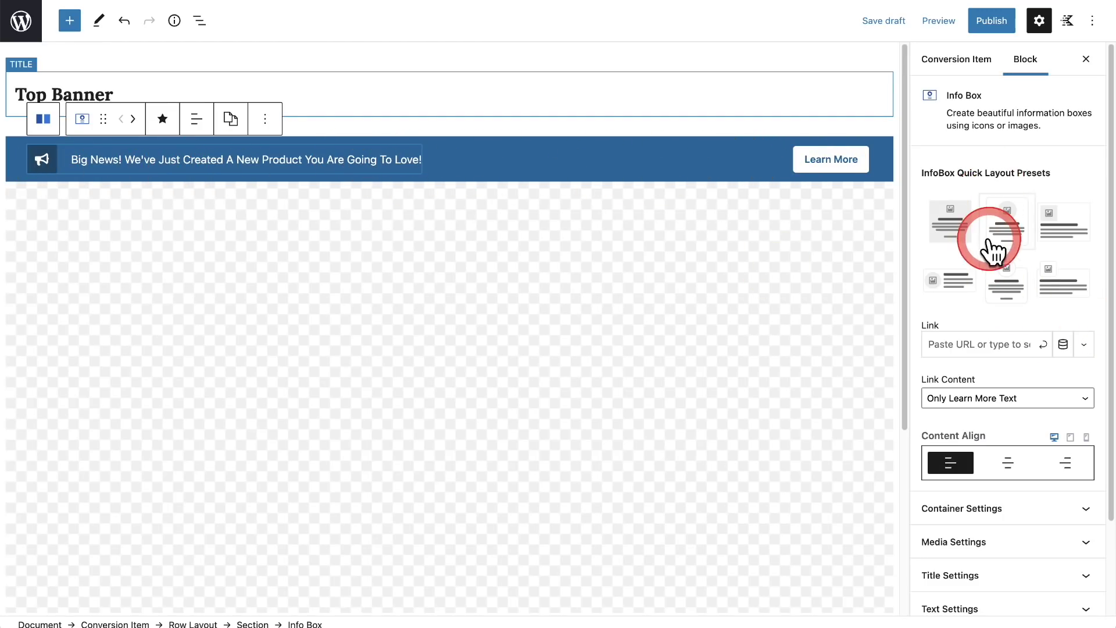
scroll(986, 250, down, 4)
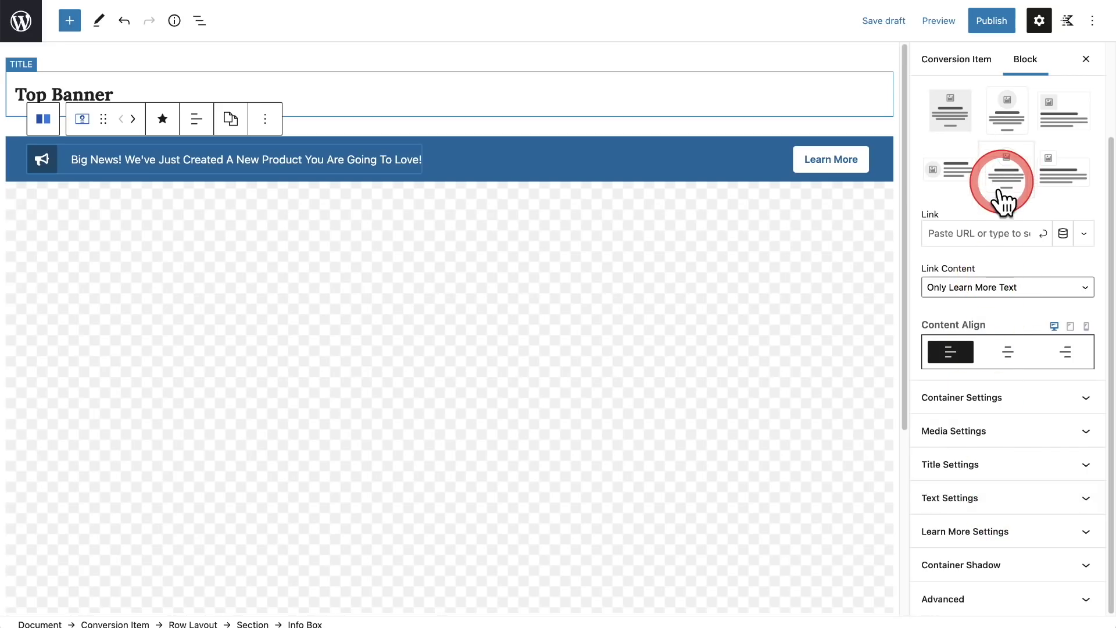
scroll(996, 306, up, 4)
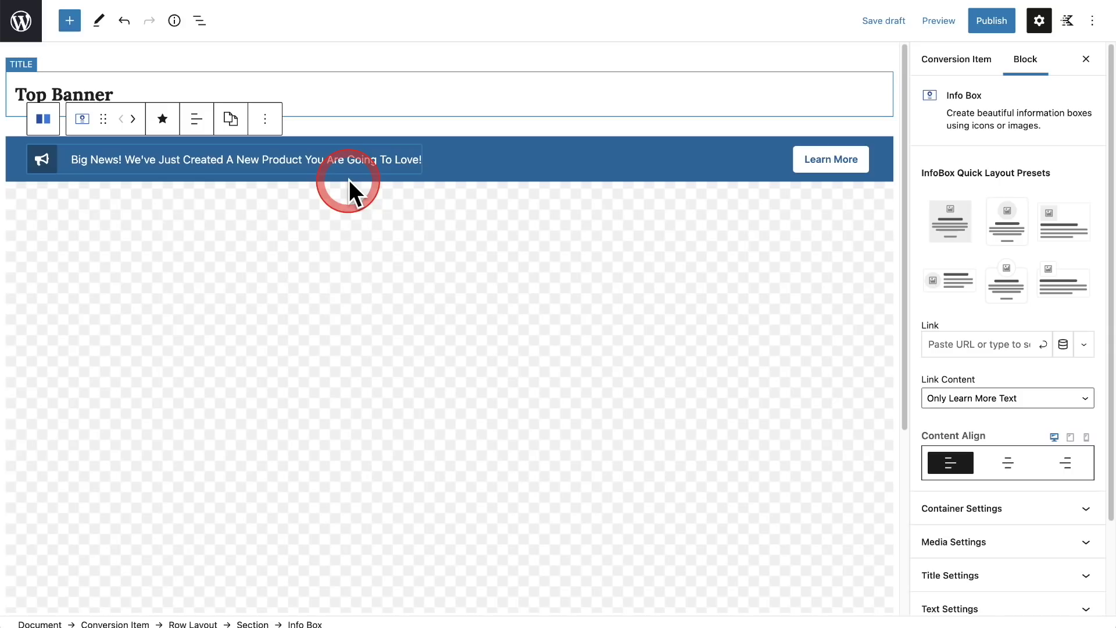
click(199, 23)
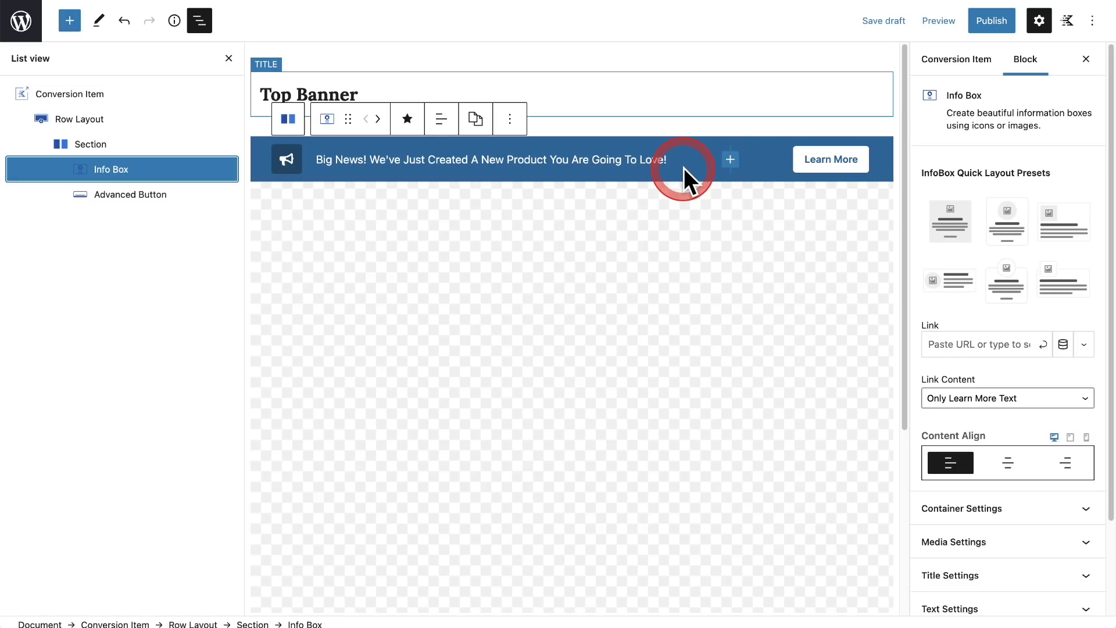
Select the Conversion Item and set its launch trigger to On Load.
click(67, 96)
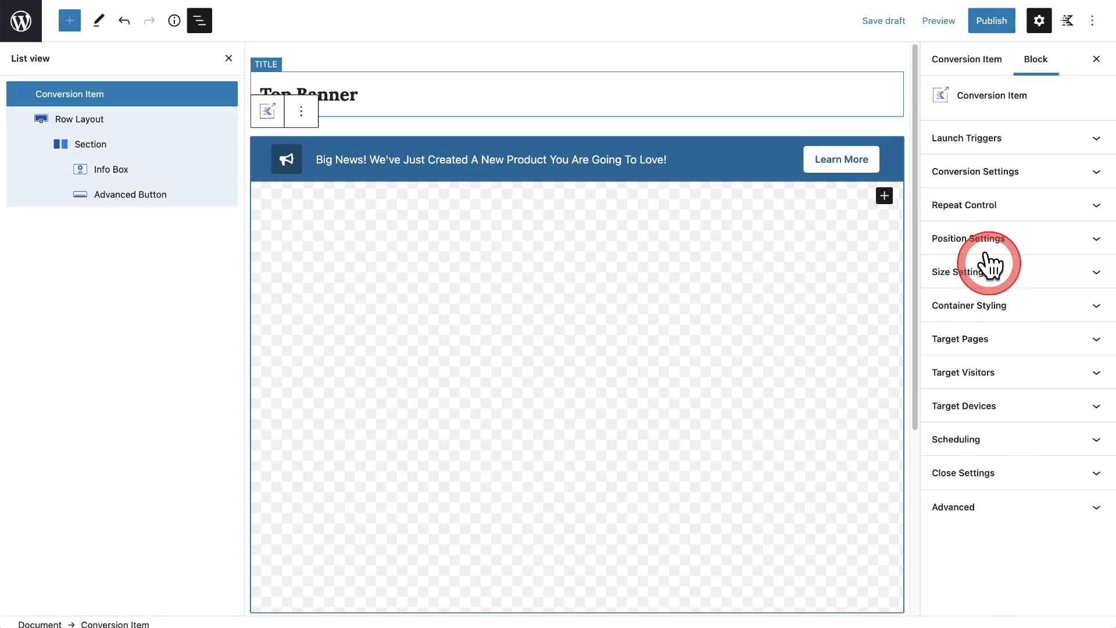
click(984, 138)
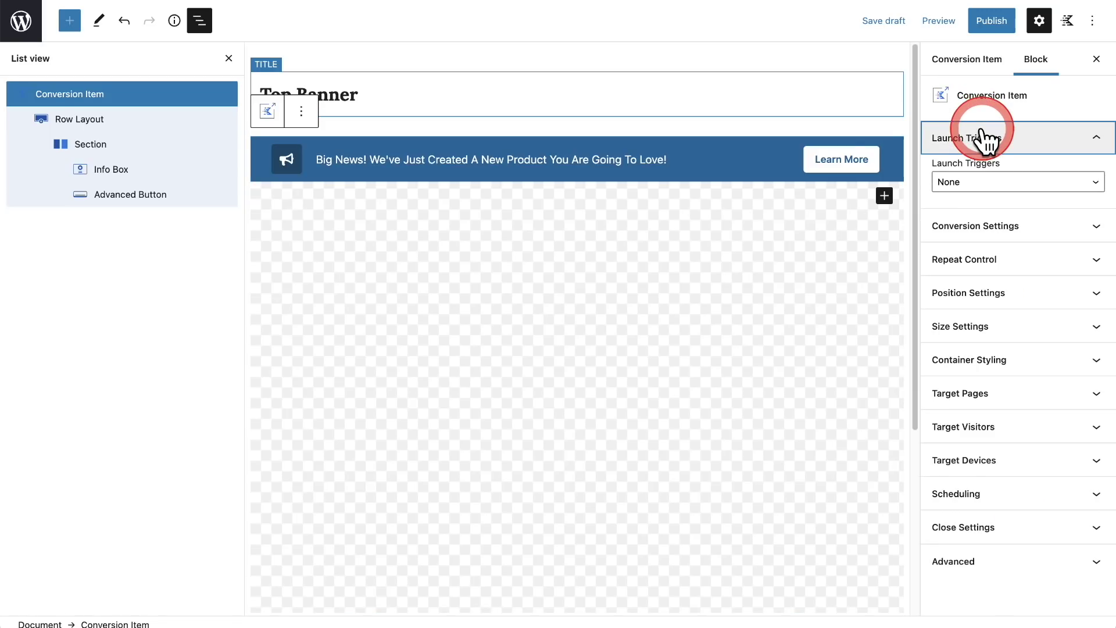
click(1025, 183)
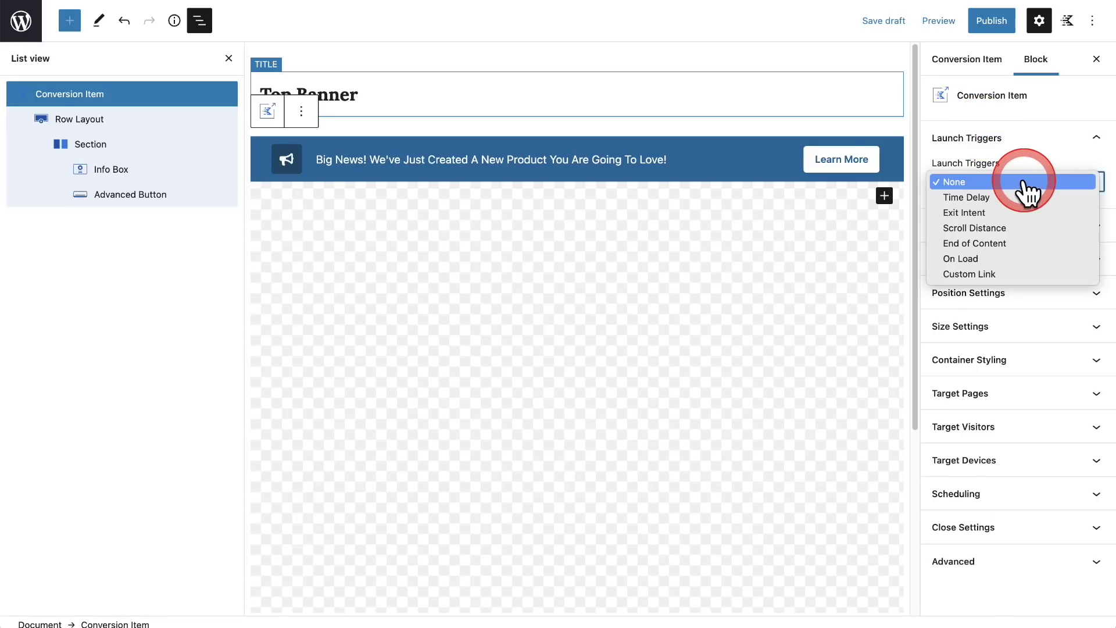
click(1015, 258)
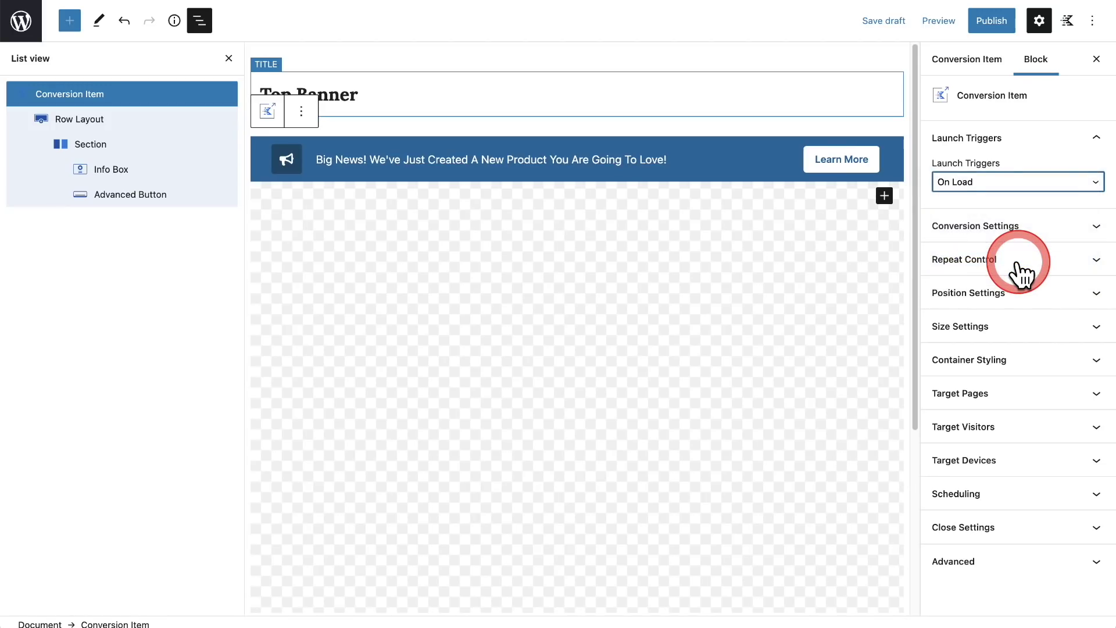
Target the banner to show only on the Front Page and publish it.
click(969, 400)
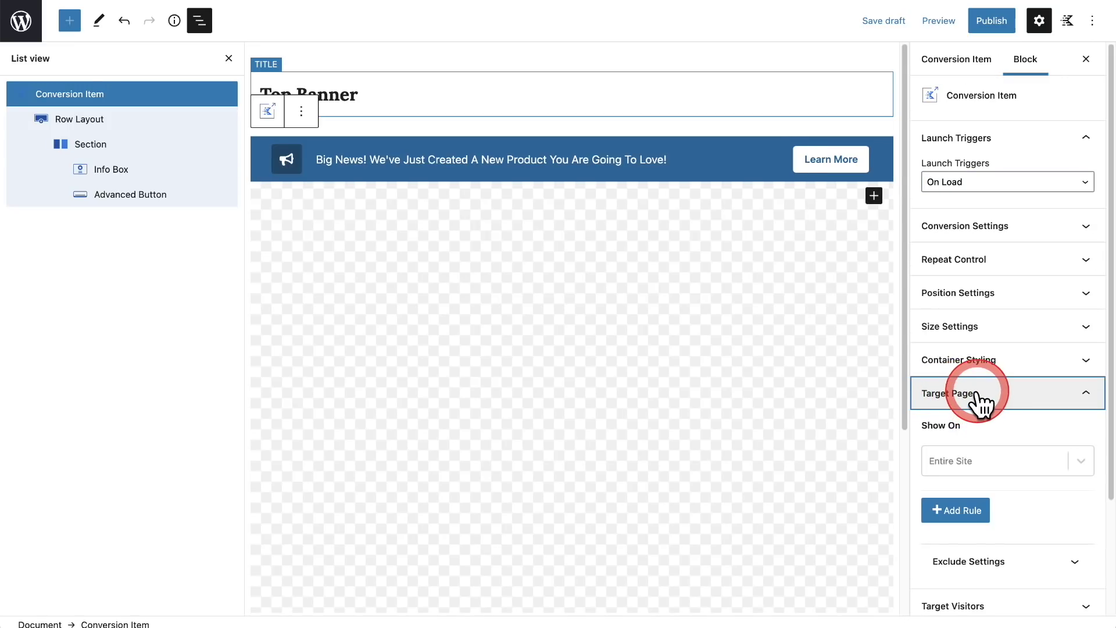
scroll(965, 360, down, 2)
click(1083, 319)
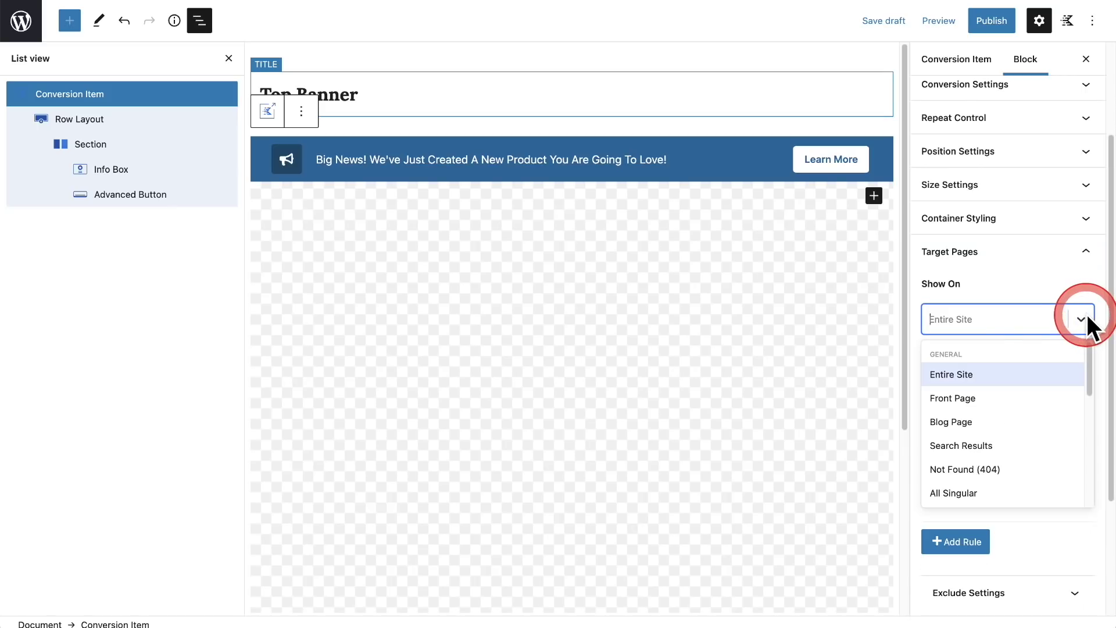
click(967, 397)
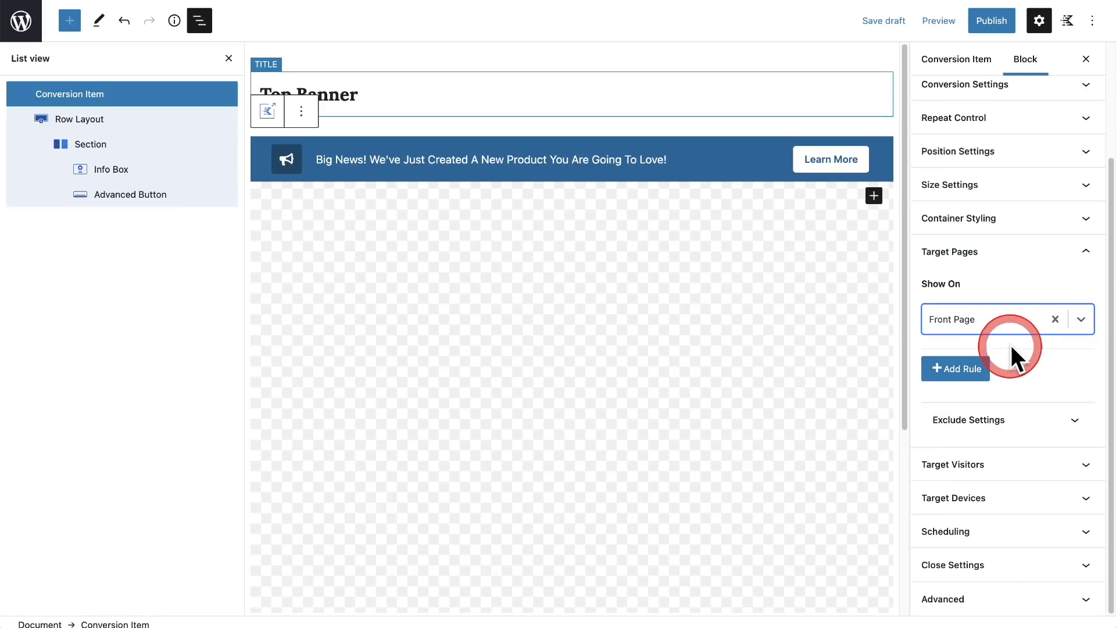
click(993, 23)
click(979, 24)
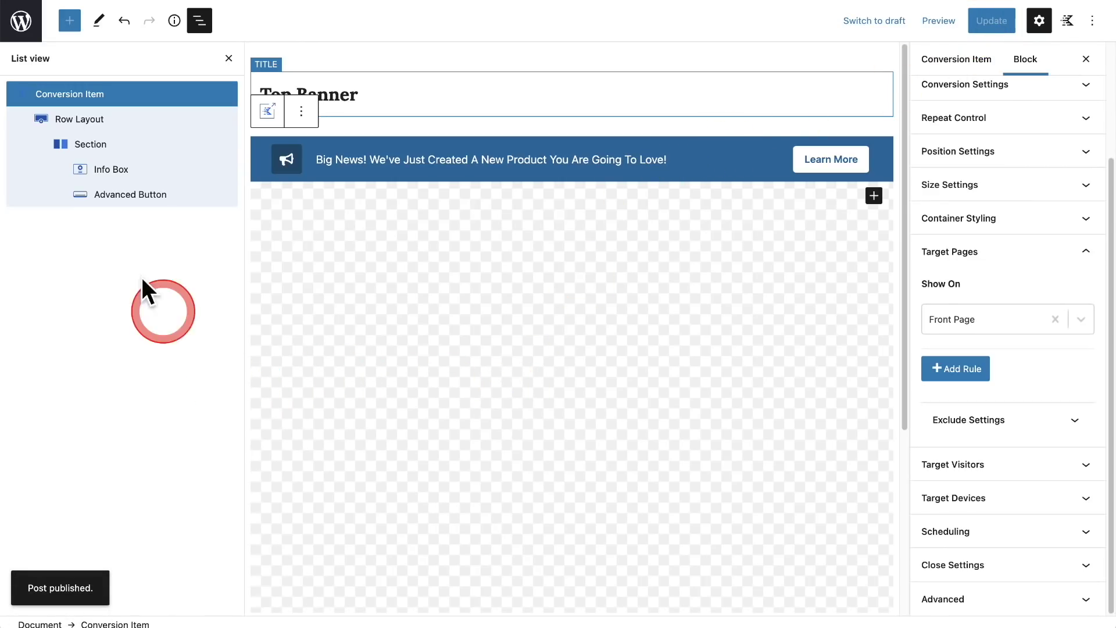
Return to the conversion items list, then visit the live front page showing the Big News banner.
click(24, 29)
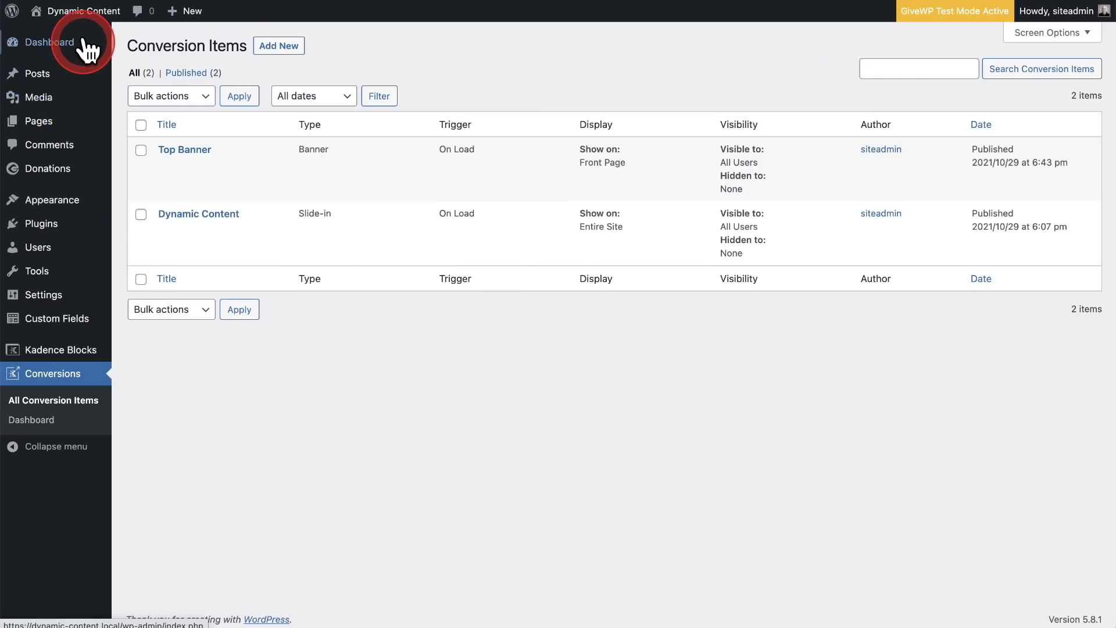
click(24, 41)
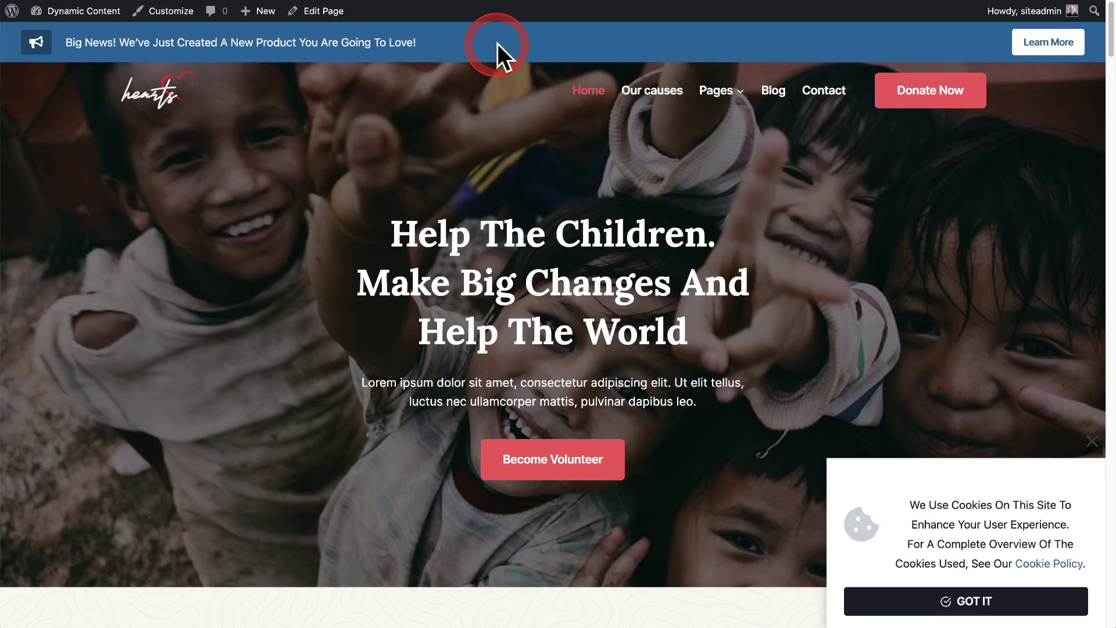
click(513, 150)
click(522, 97)
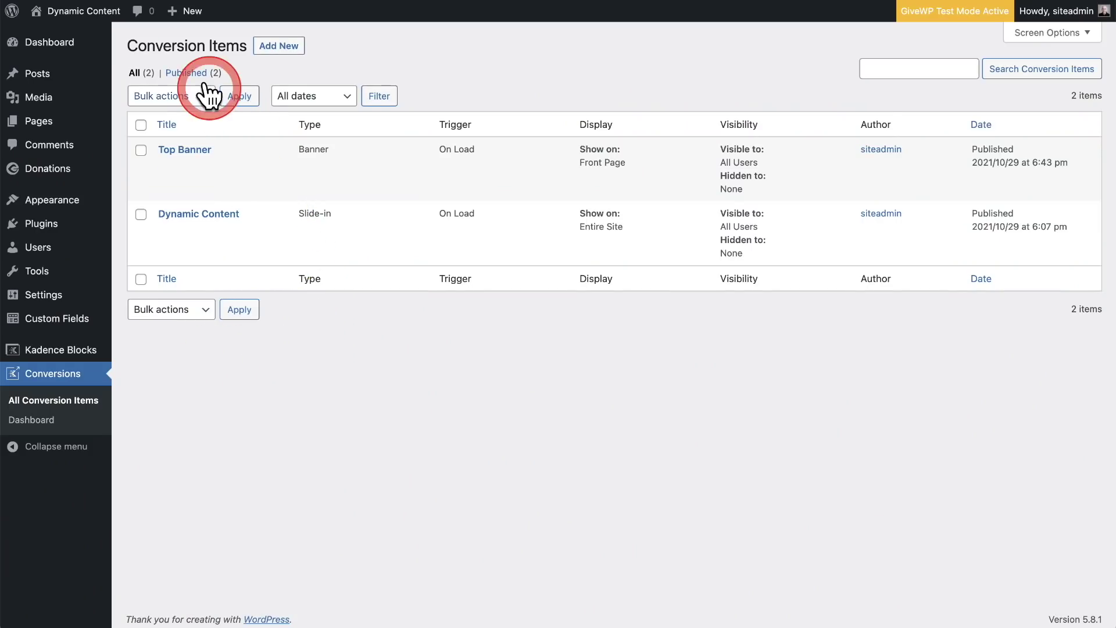
mouse_move(131, 152)
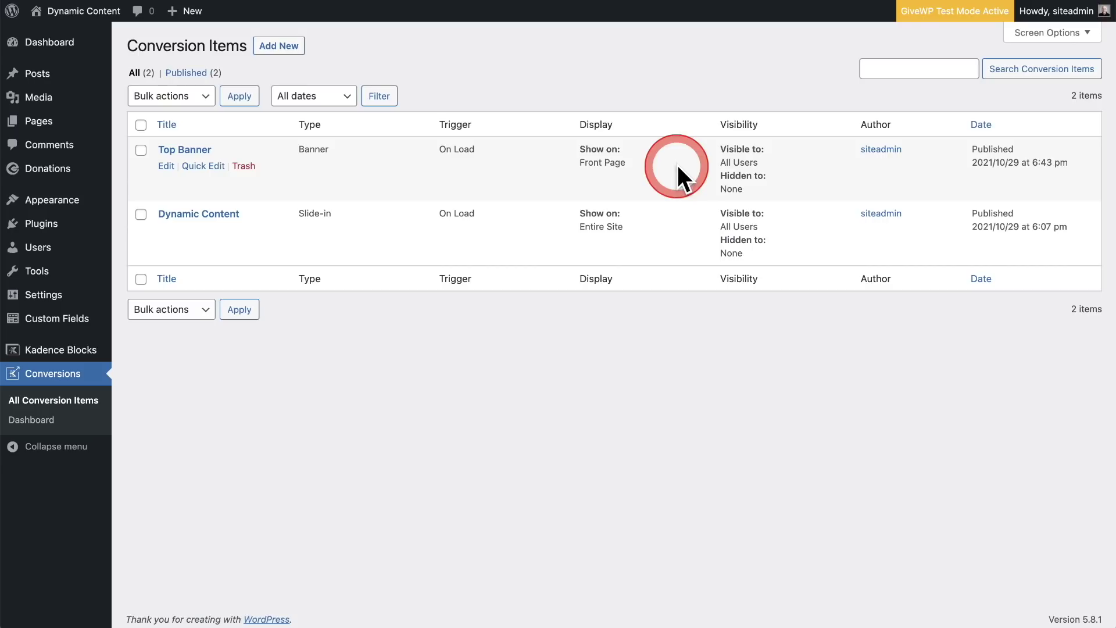
drag(677, 165, 791, 163)
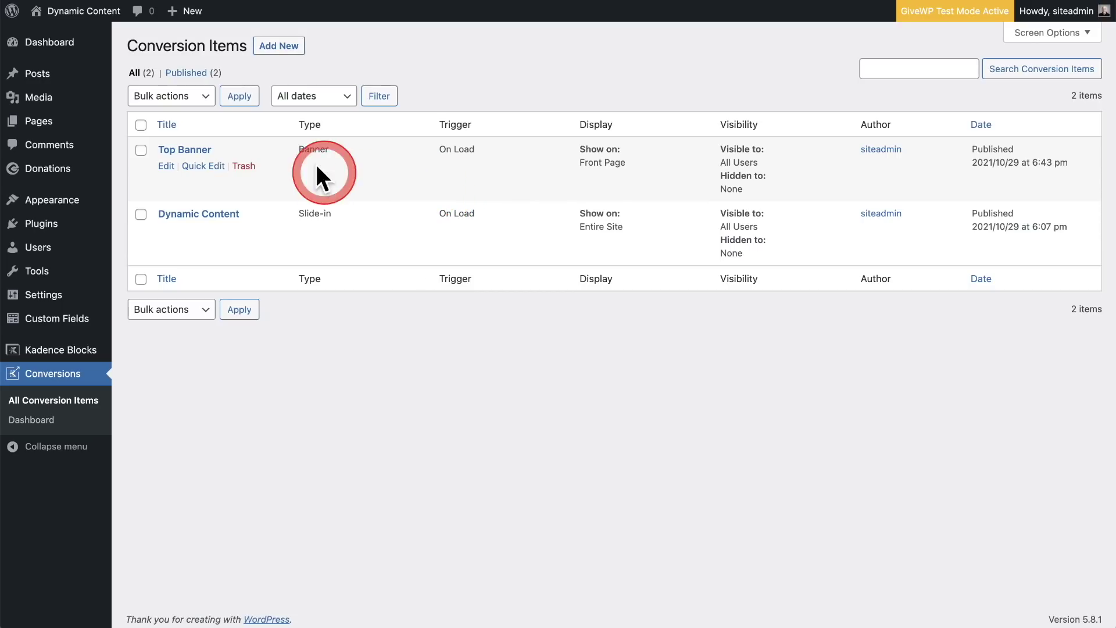
Create a popup from the Free Ebook template titled 'Free Ebook Optin' and select its Conversion Item block.
click(280, 46)
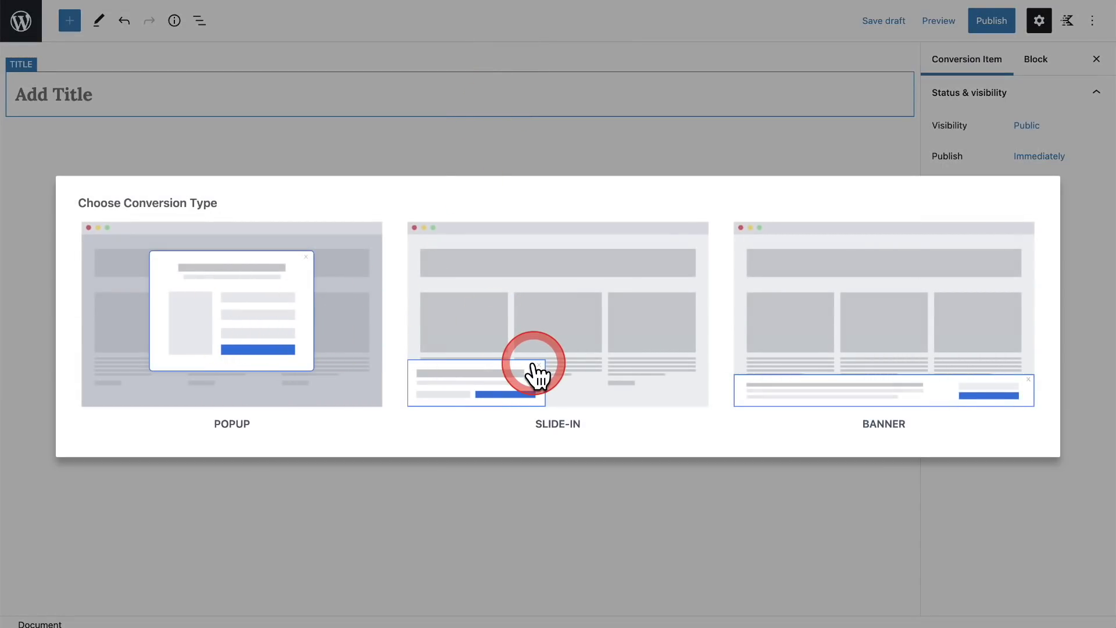
click(234, 308)
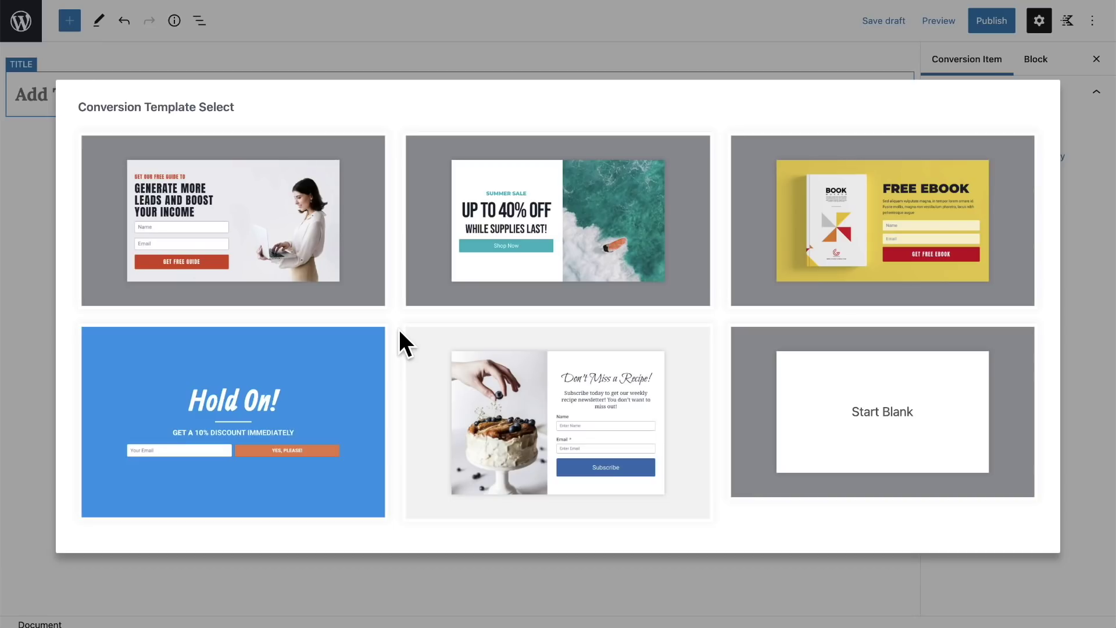
click(815, 238)
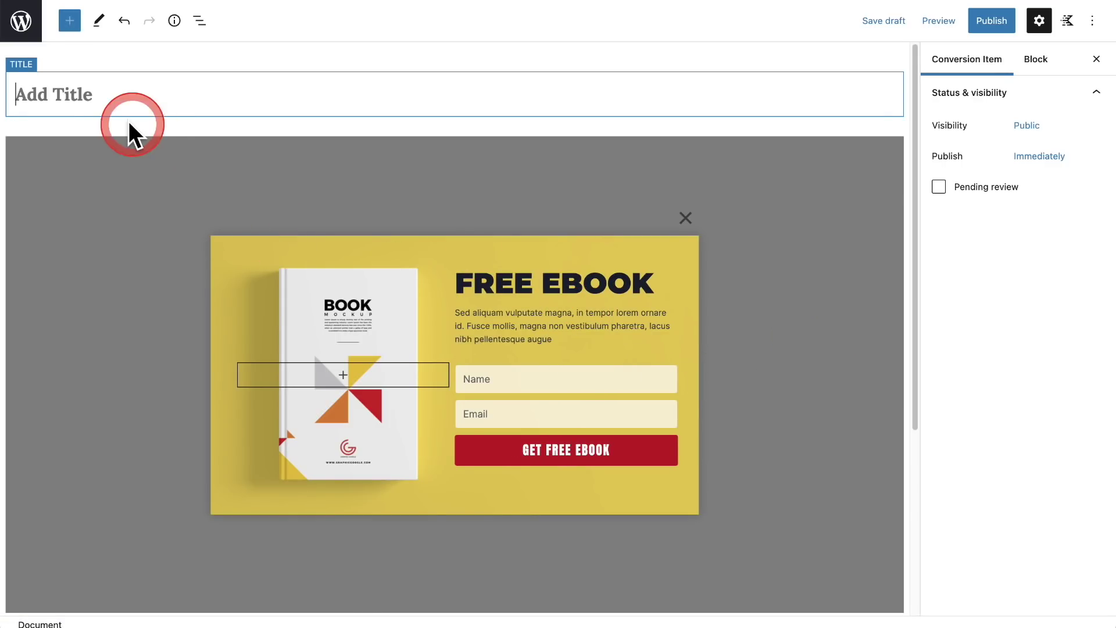
text(Free Ebook Optin)
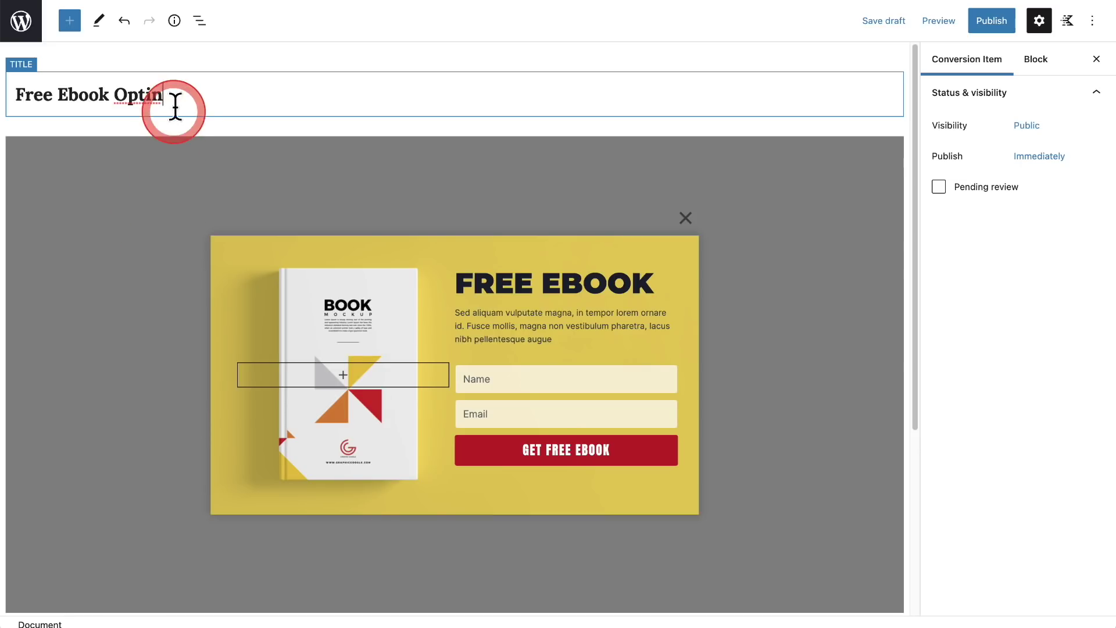
click(197, 29)
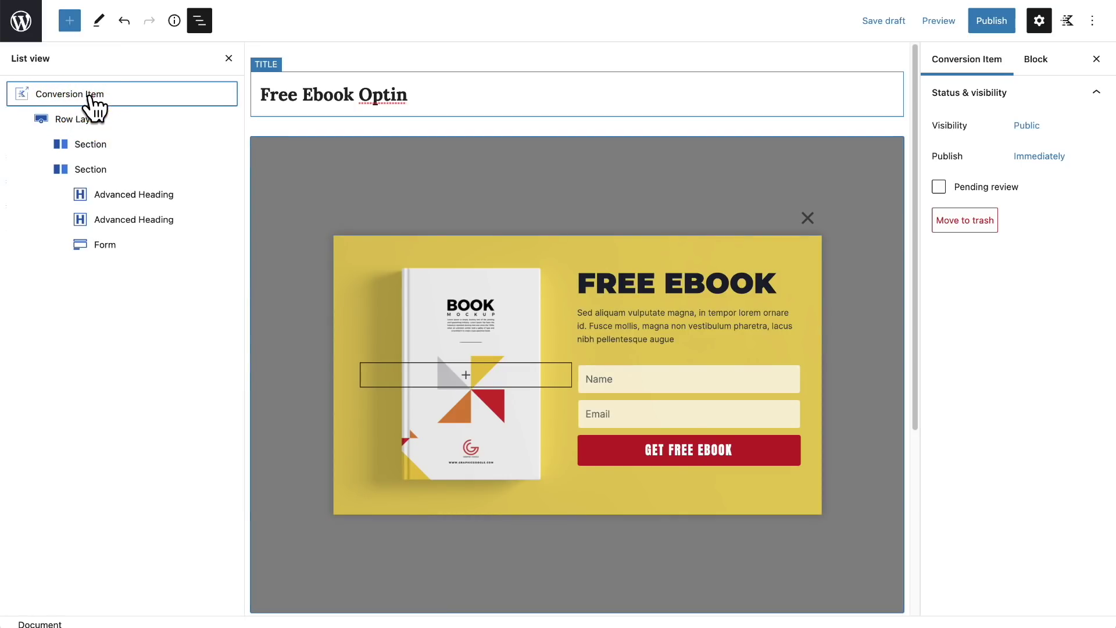
click(91, 97)
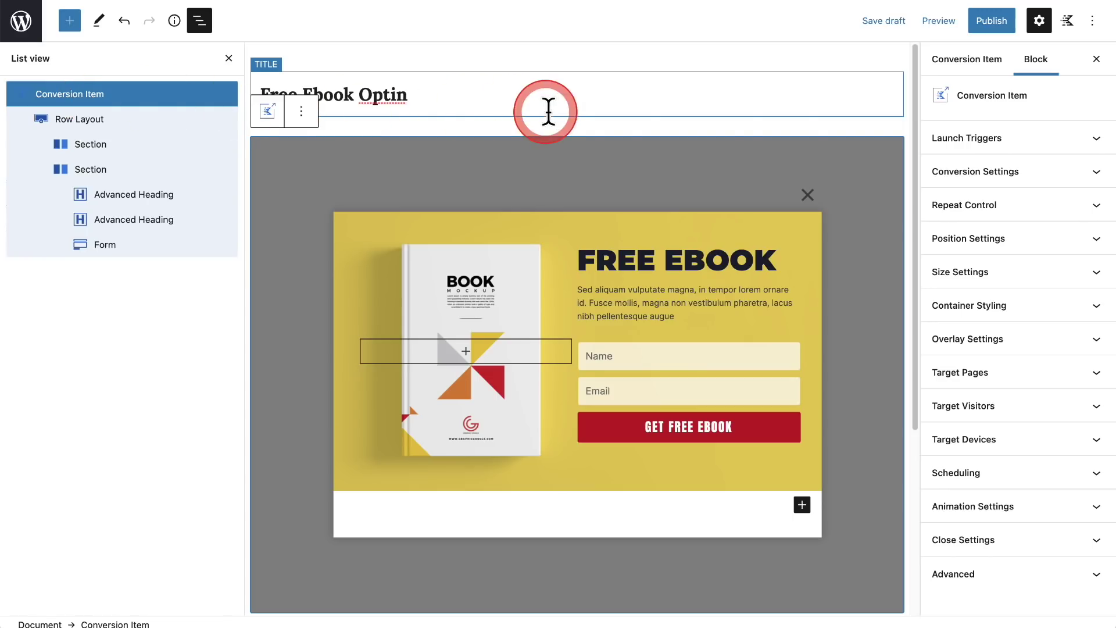
Try the Custom Link launch trigger, then set the popup's launch trigger to On Load.
click(1021, 150)
click(991, 184)
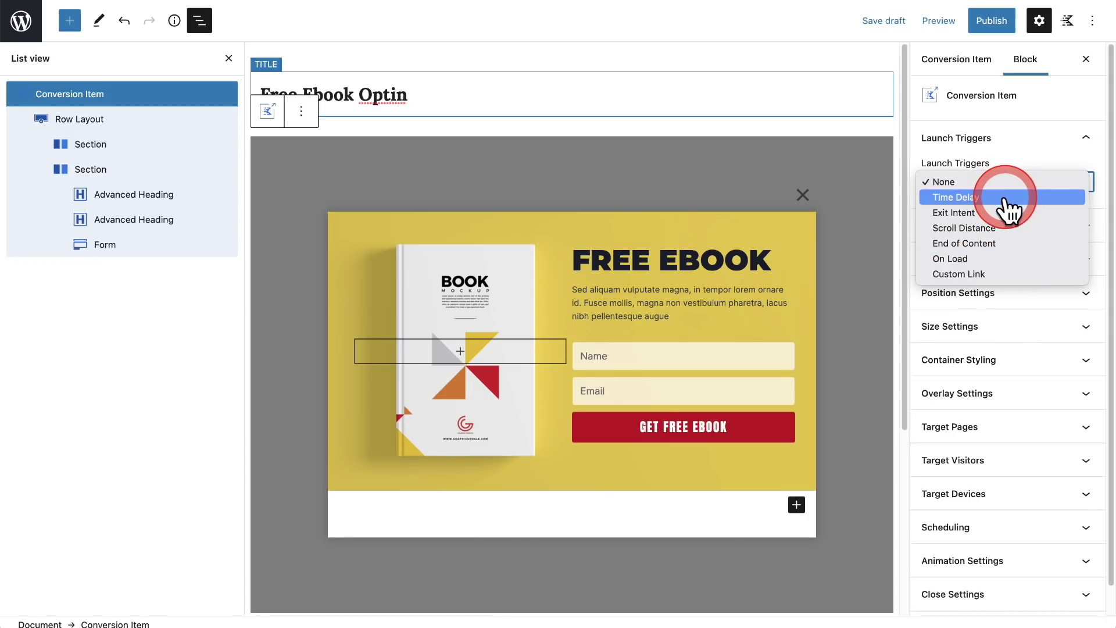
click(989, 274)
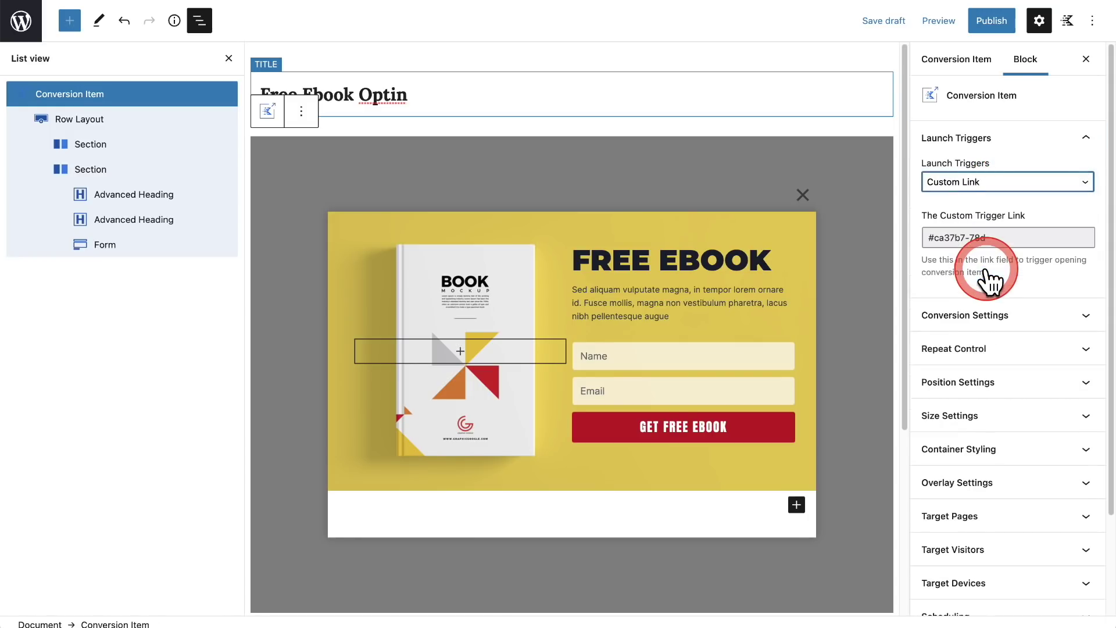
drag(990, 239, 1007, 201)
click(1007, 182)
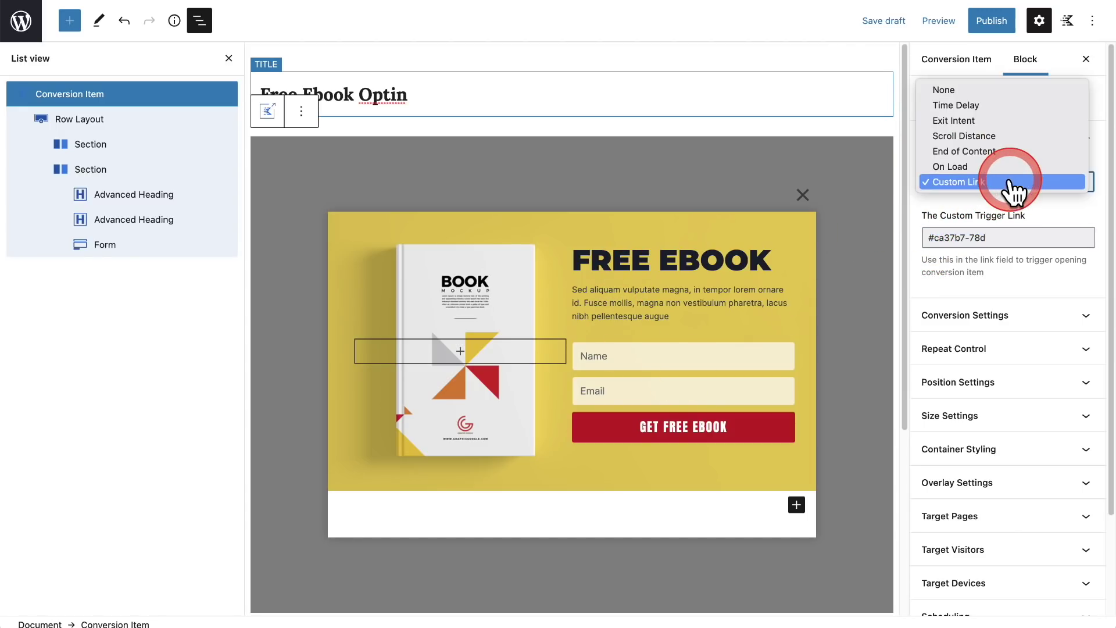
click(1009, 167)
Expand Conversion Settings and keep the conversion type as Popup.
click(1015, 139)
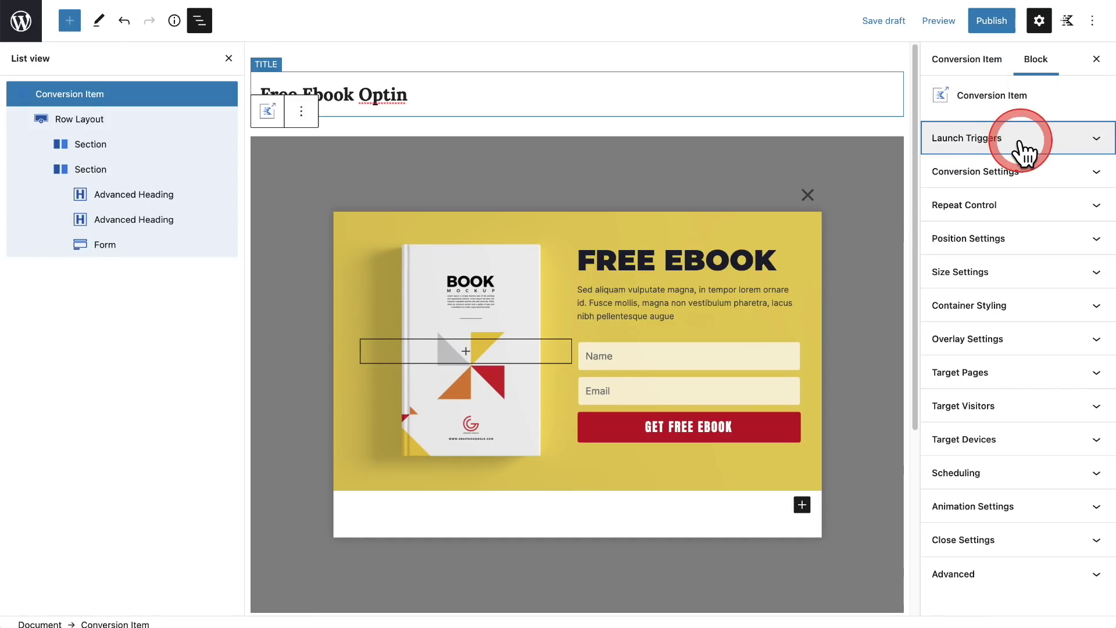
click(1023, 173)
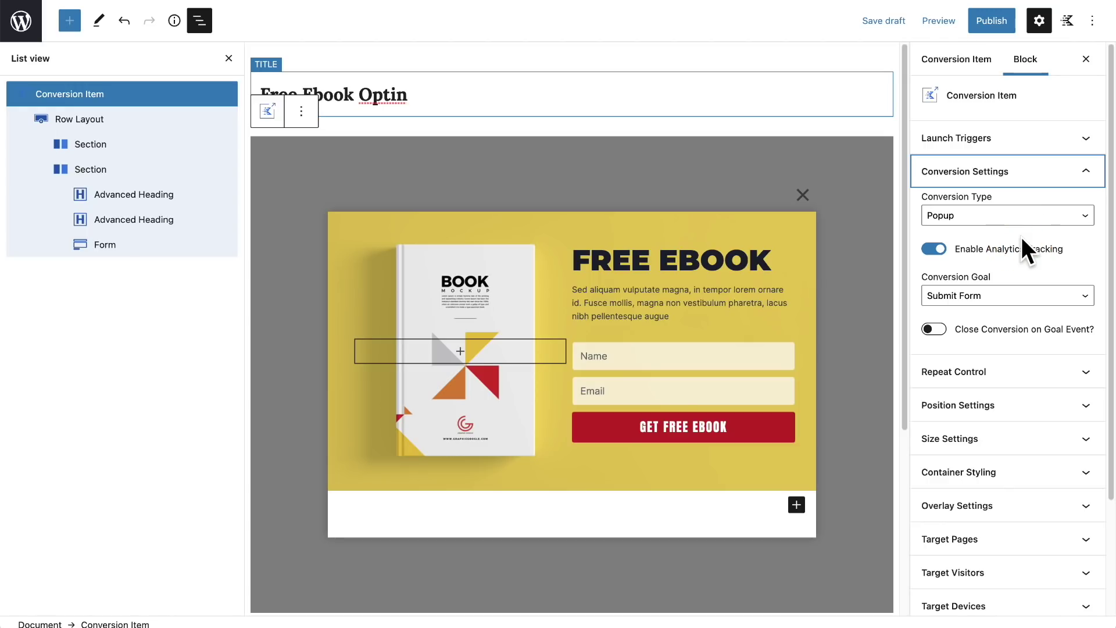
click(1022, 217)
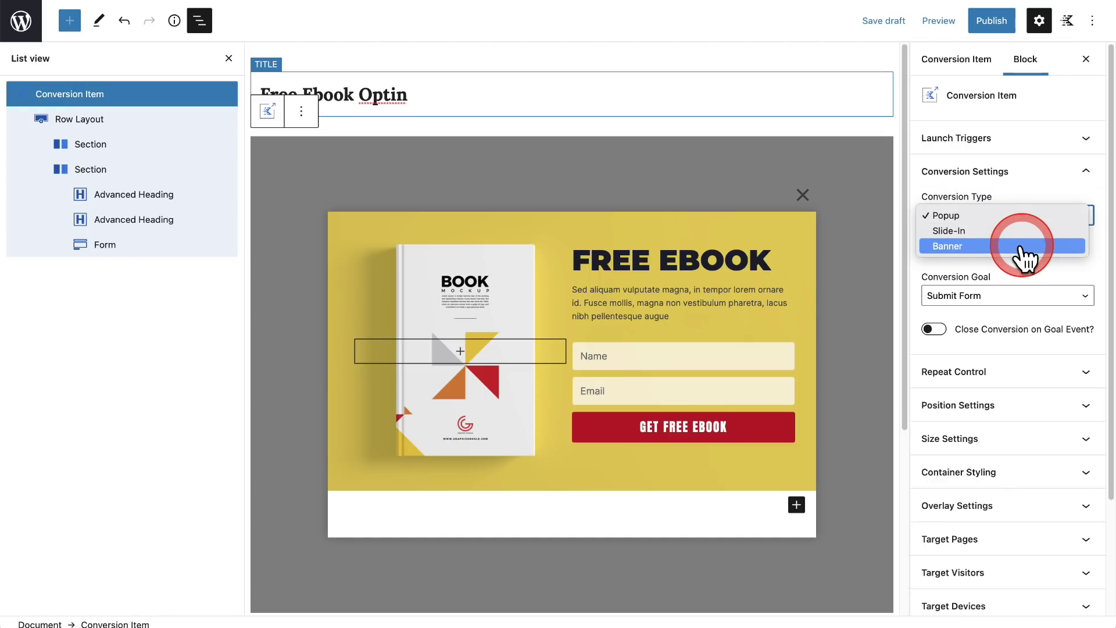
click(1024, 269)
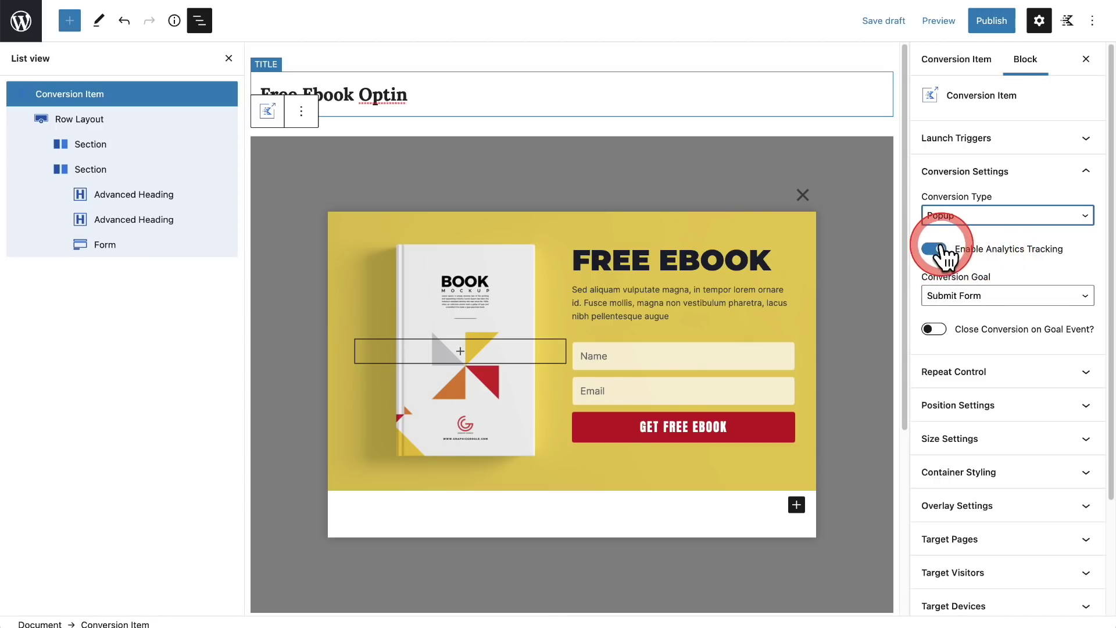
click(1031, 236)
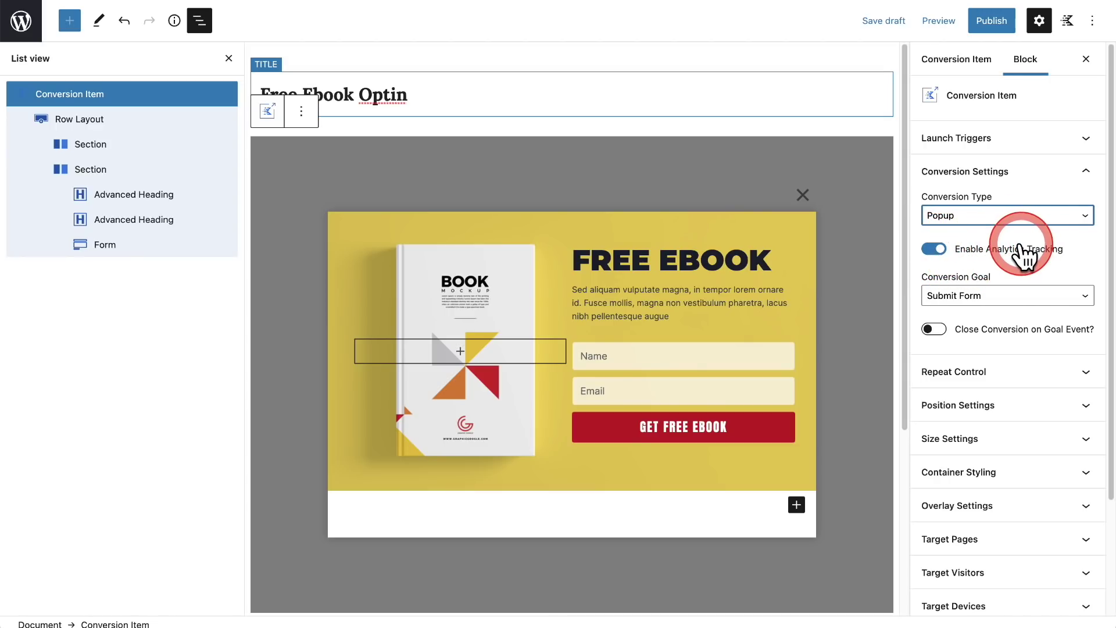
scroll(1025, 254, down, 2)
scroll(1023, 254, down, 2)
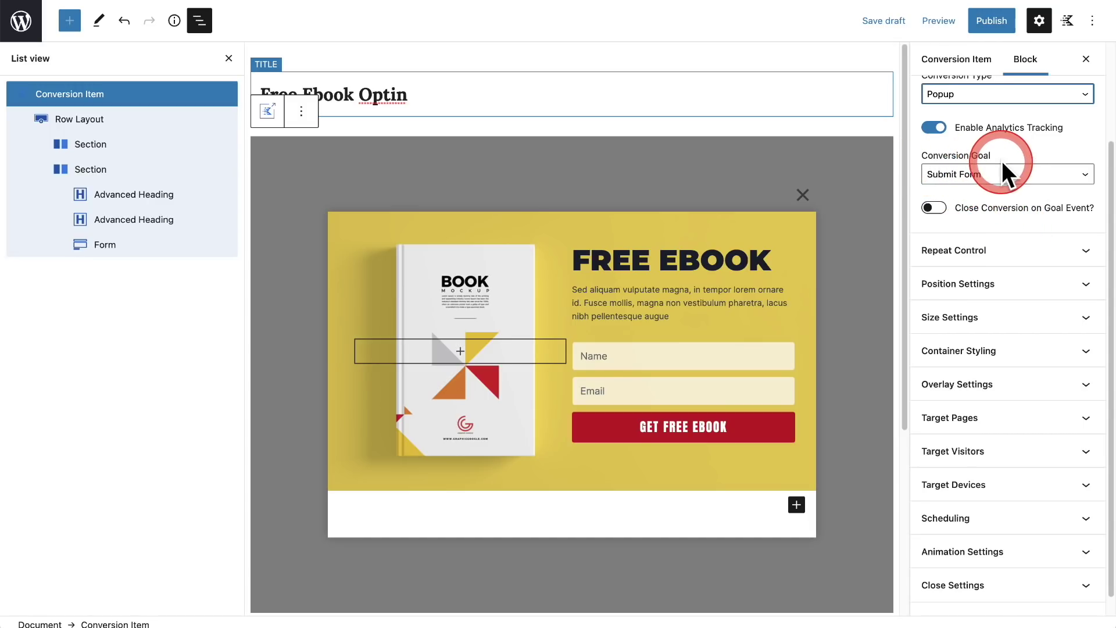
Set the conversion goal to Submit Form and enable Close Conversion on Goal Event.
click(1030, 178)
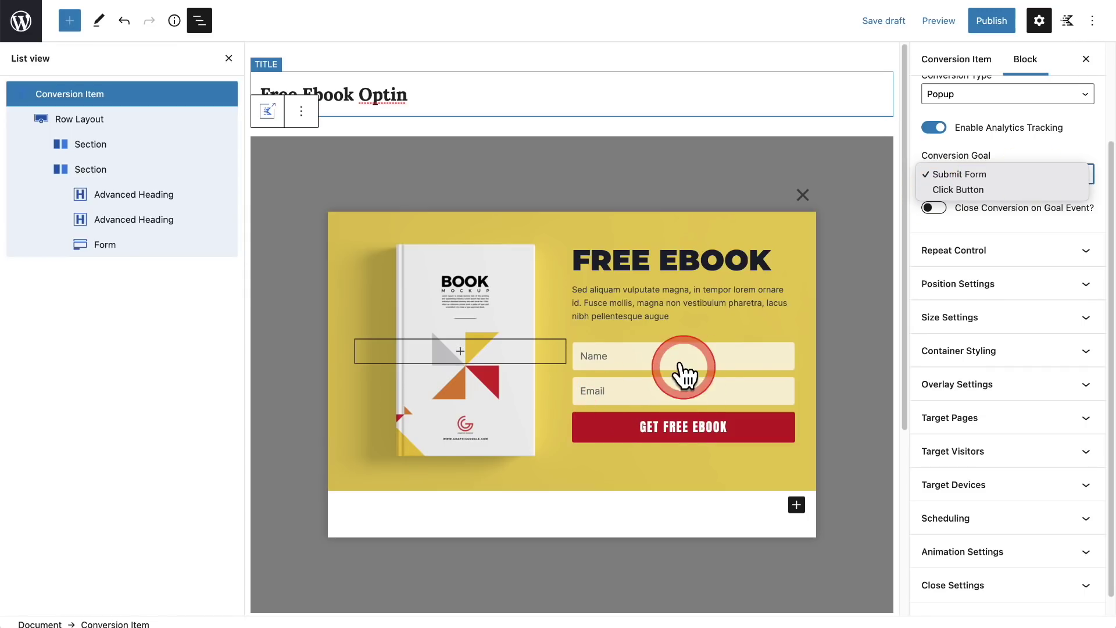
click(993, 190)
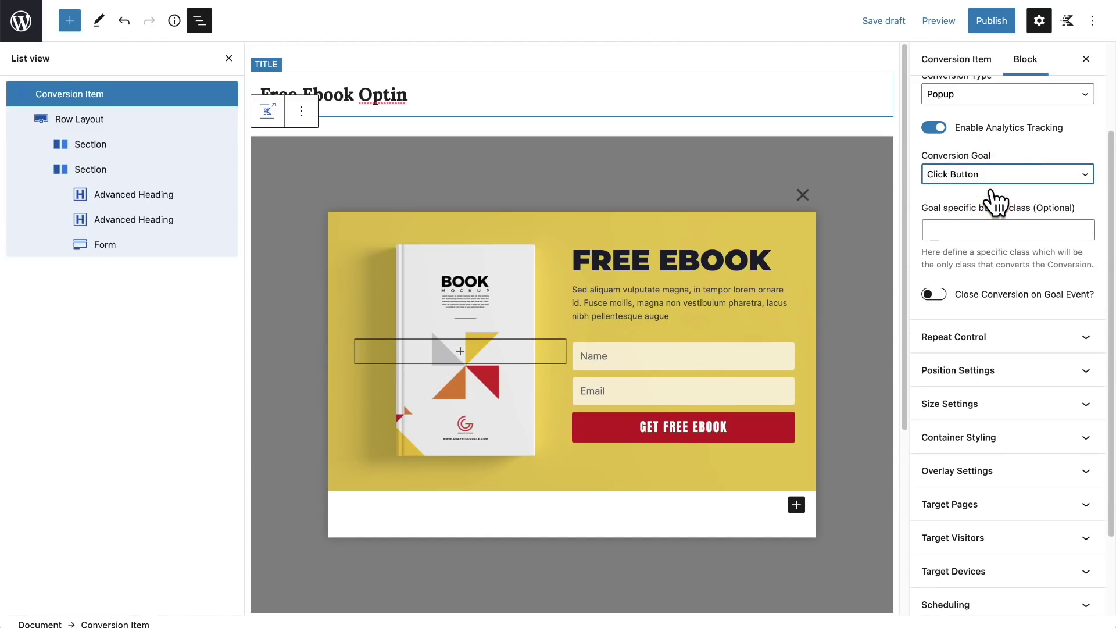
click(986, 178)
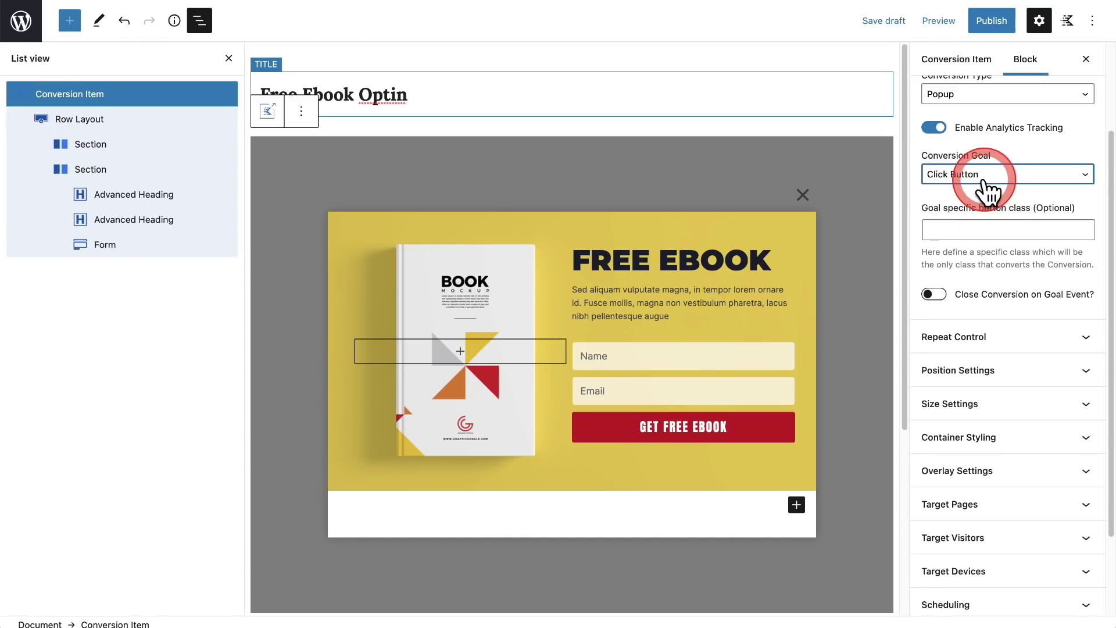
click(982, 181)
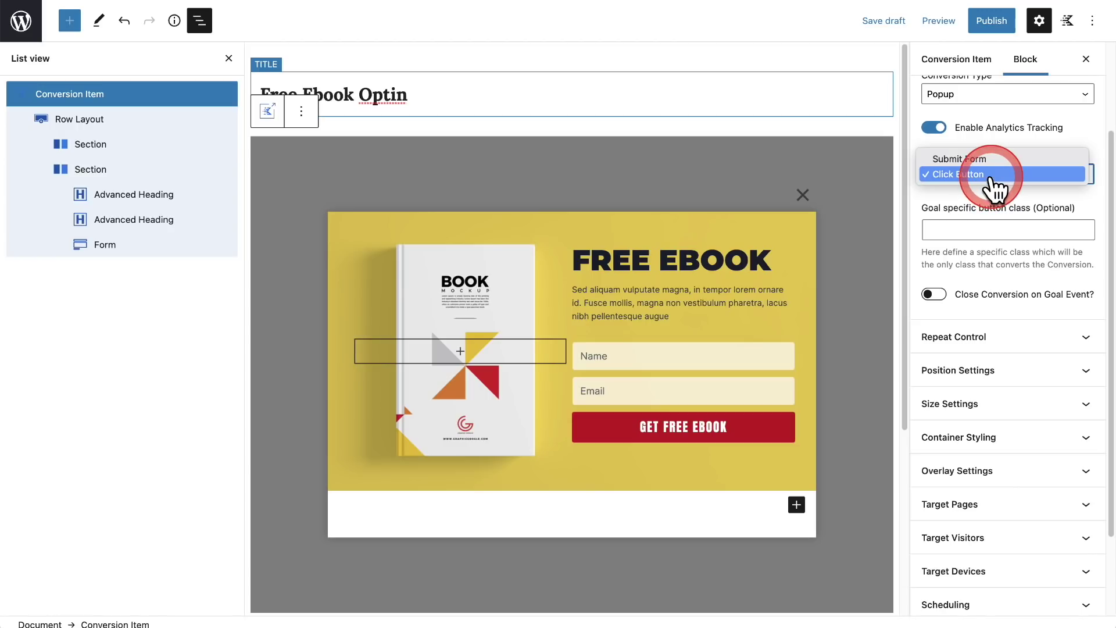
click(986, 166)
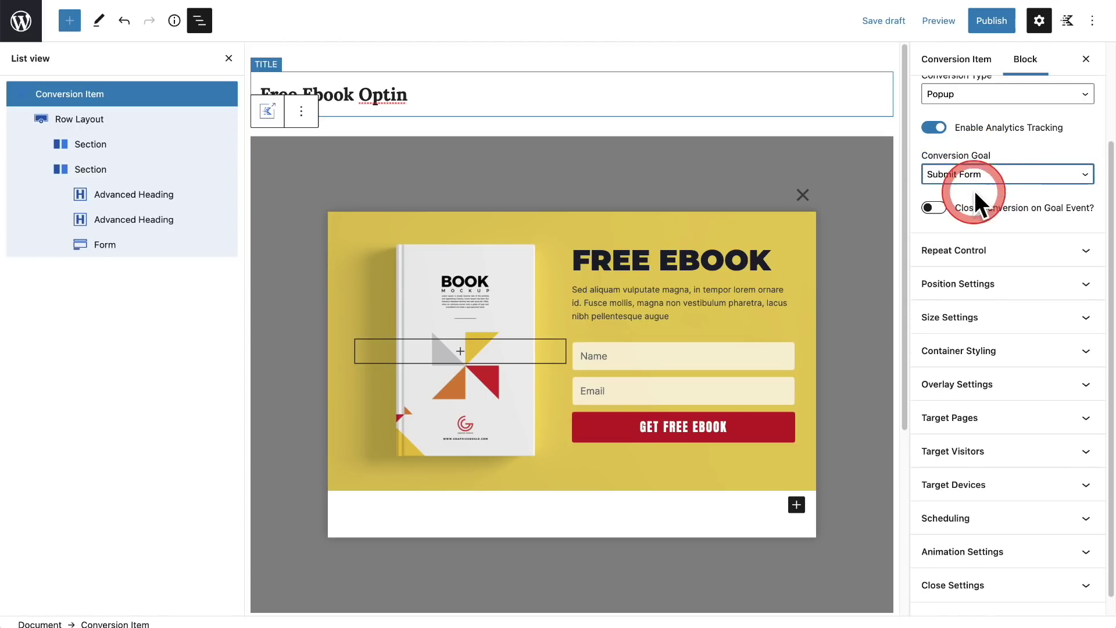
click(939, 209)
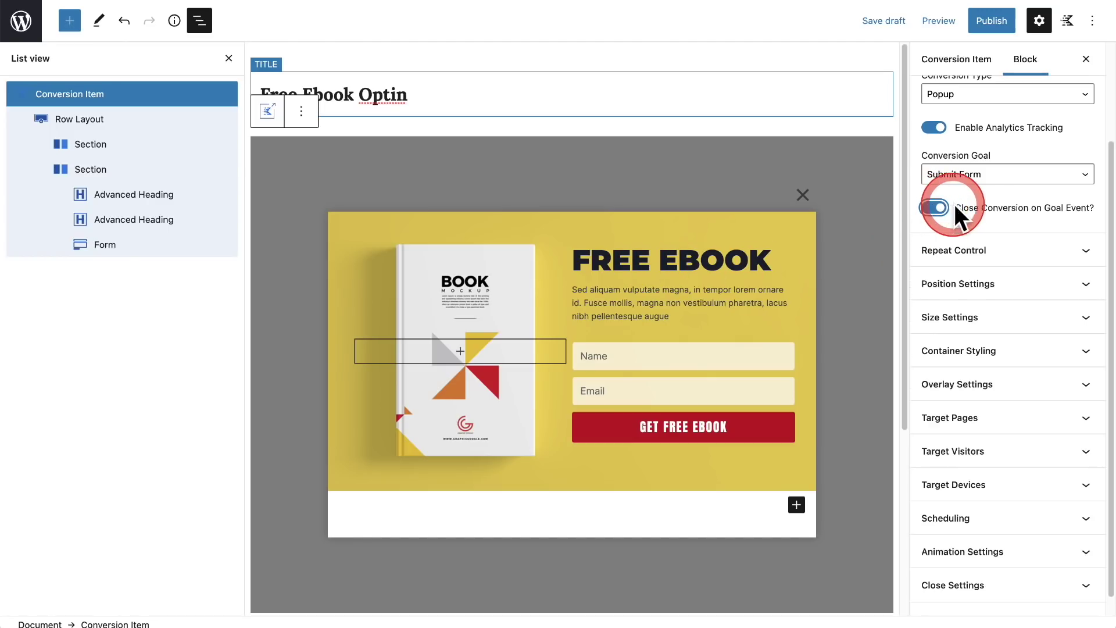
Expand Repeat Control and check the cookie expiry: 30 days on close, 90 days on goal.
click(997, 251)
scroll(1001, 215, down, 3)
scroll(1001, 214, down, 1)
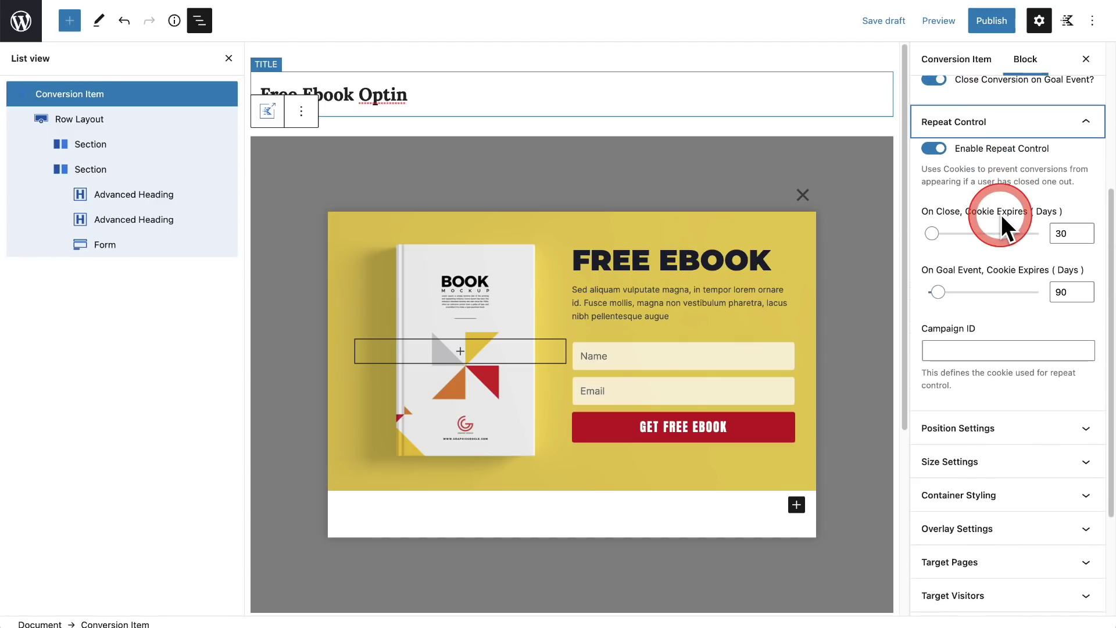
drag(1111, 234, 1112, 242)
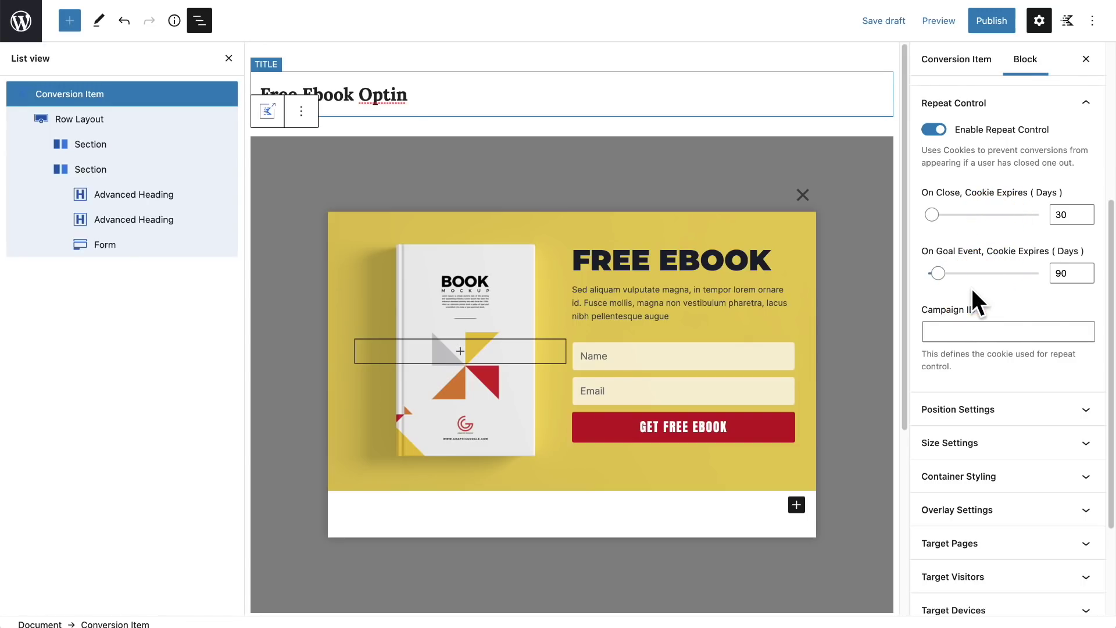
scroll(977, 320, down, 2)
click(986, 349)
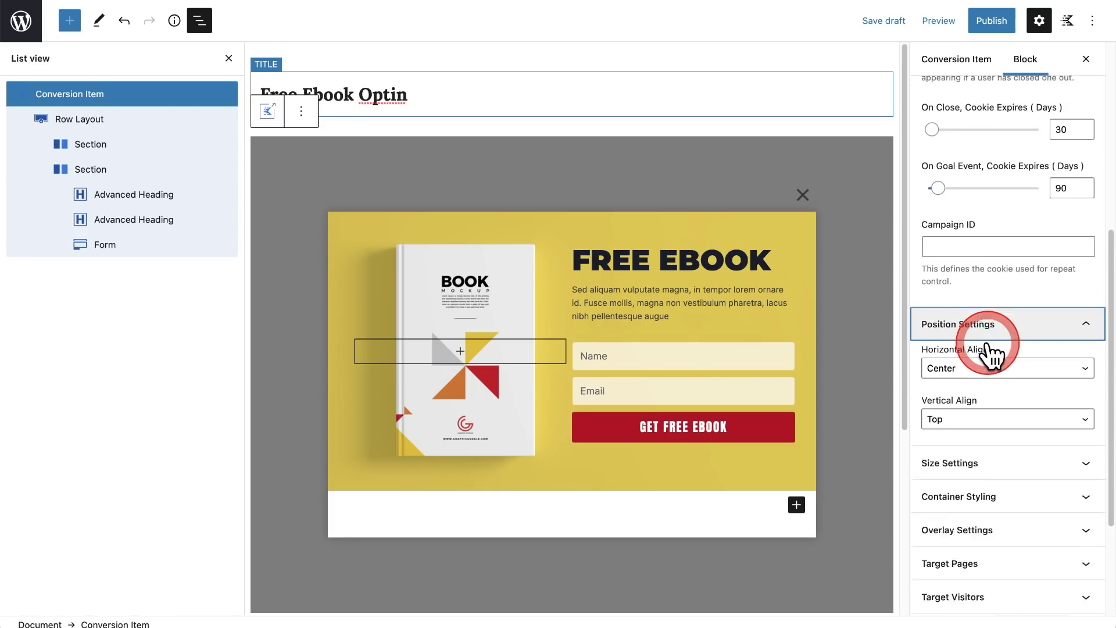
scroll(991, 351, down, 3)
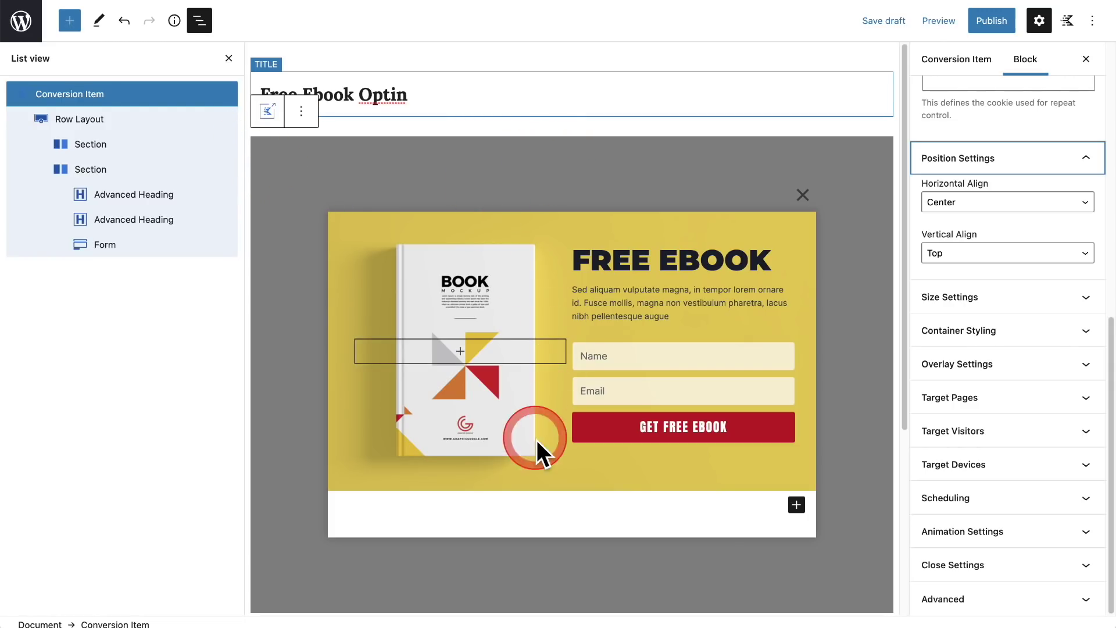
click(998, 207)
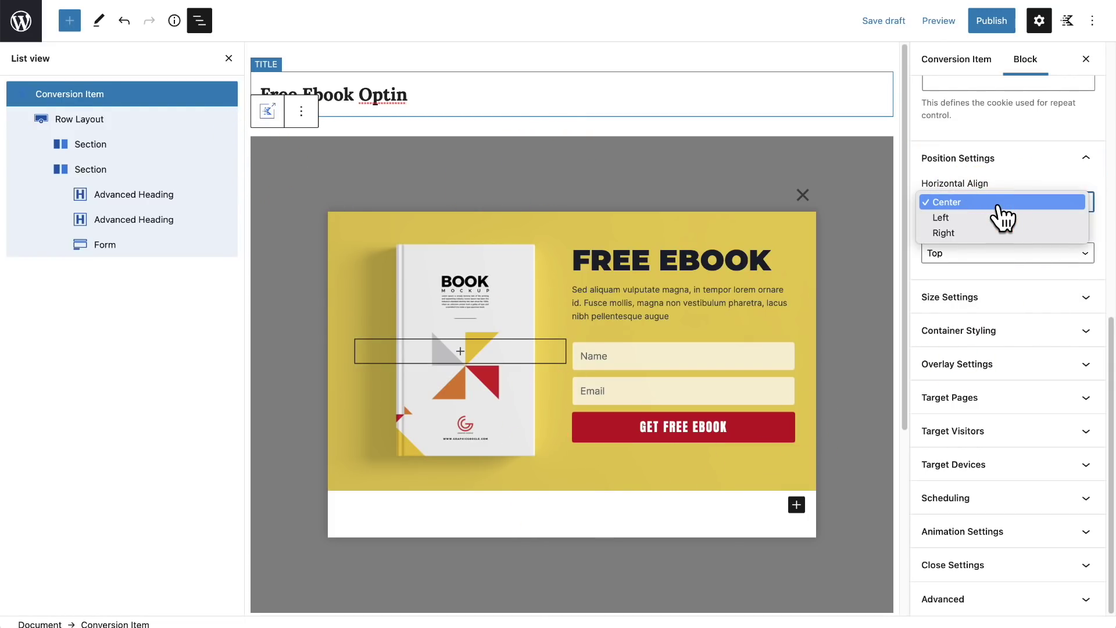
click(997, 205)
click(1000, 254)
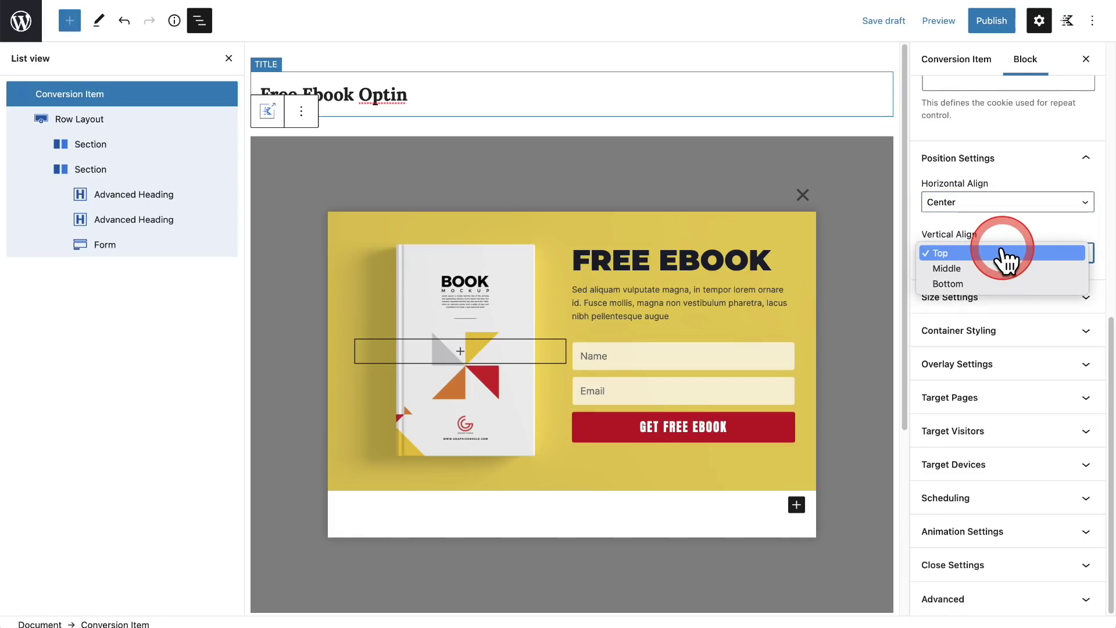
click(990, 268)
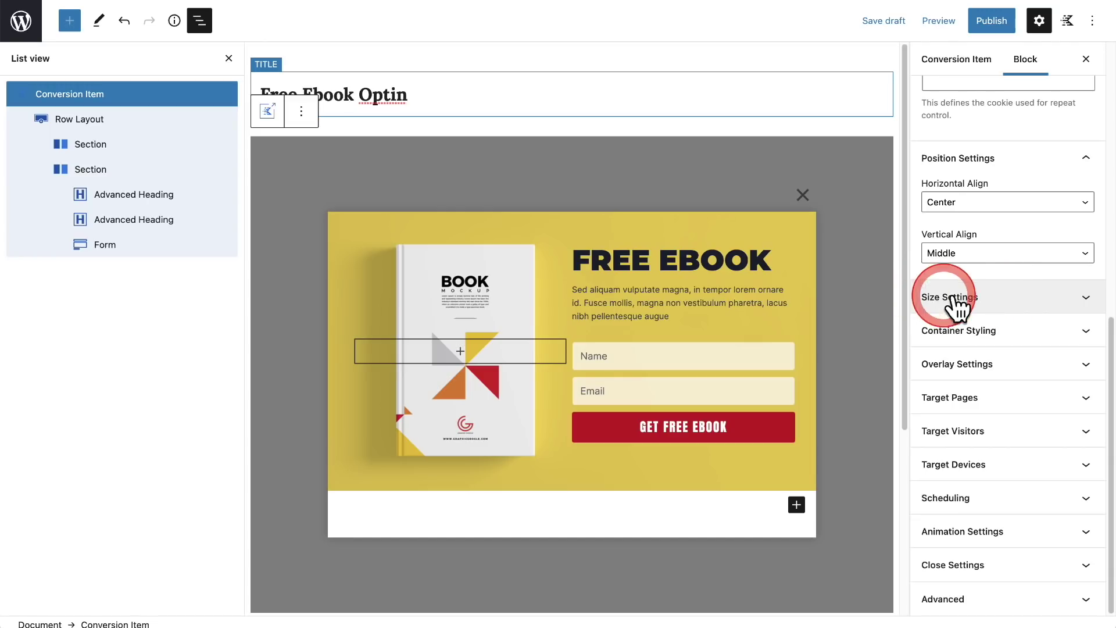
click(982, 297)
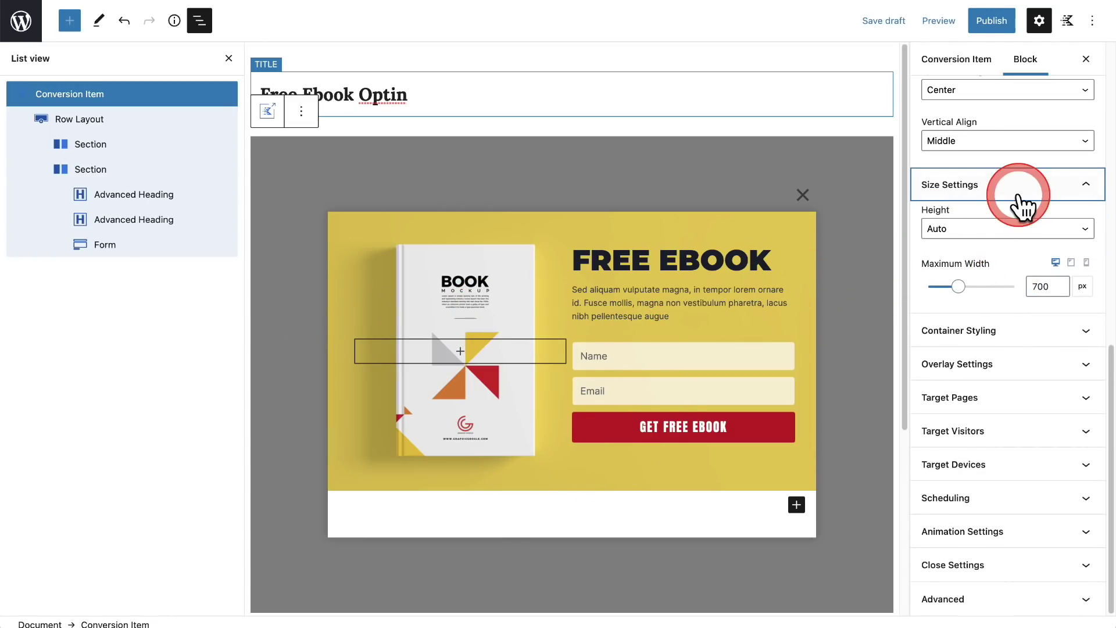
click(1020, 229)
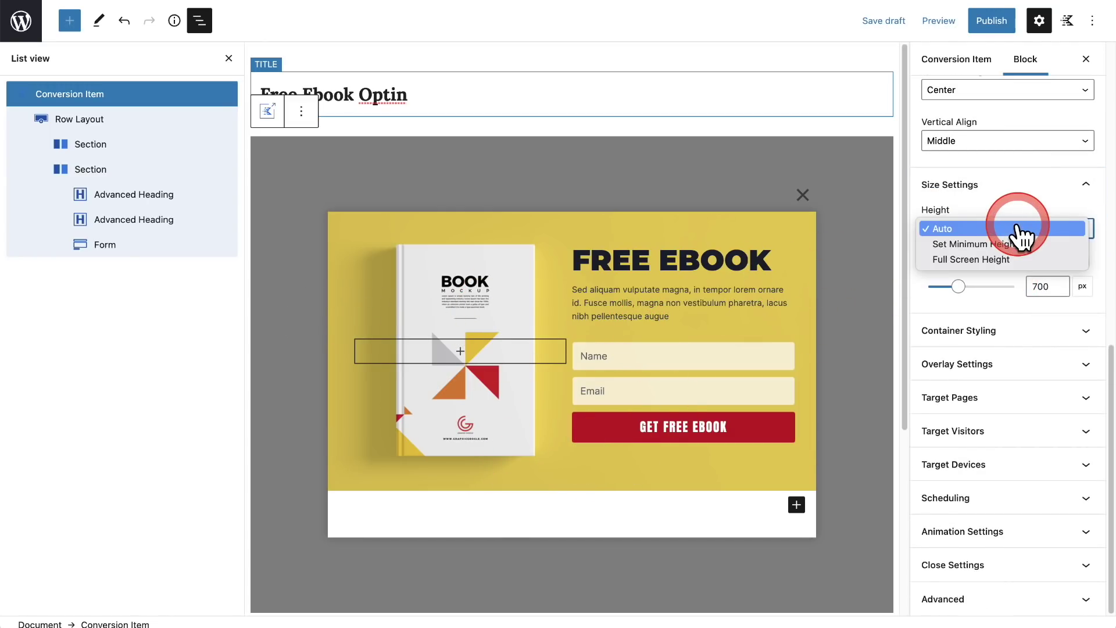
click(990, 221)
click(995, 186)
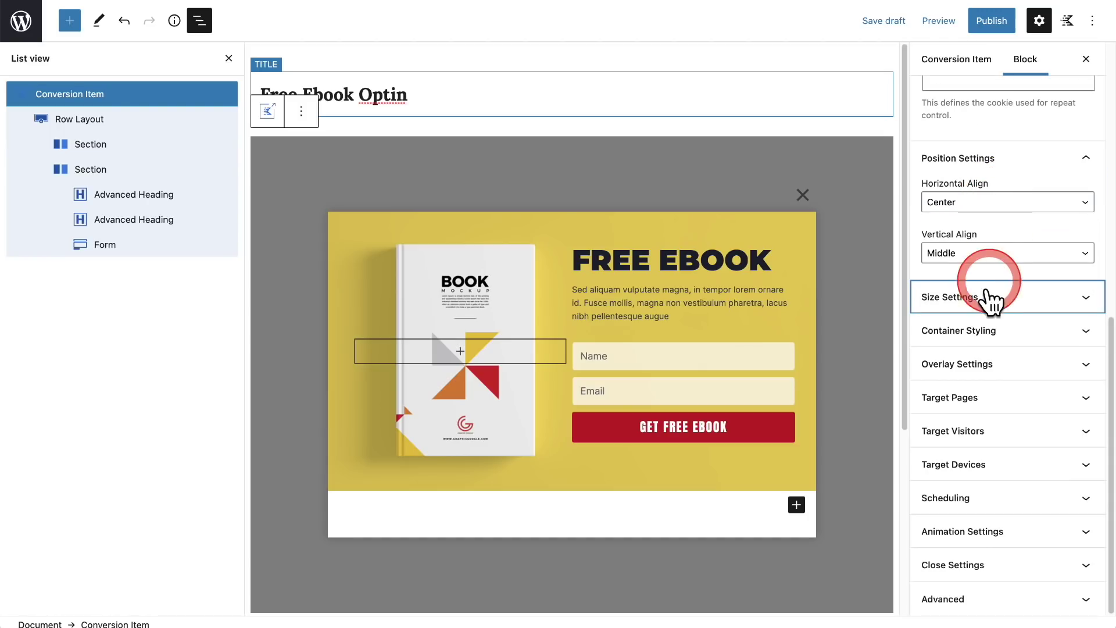
In Container Styling, set the top, right, bottom and left border widths to 5.
click(1018, 331)
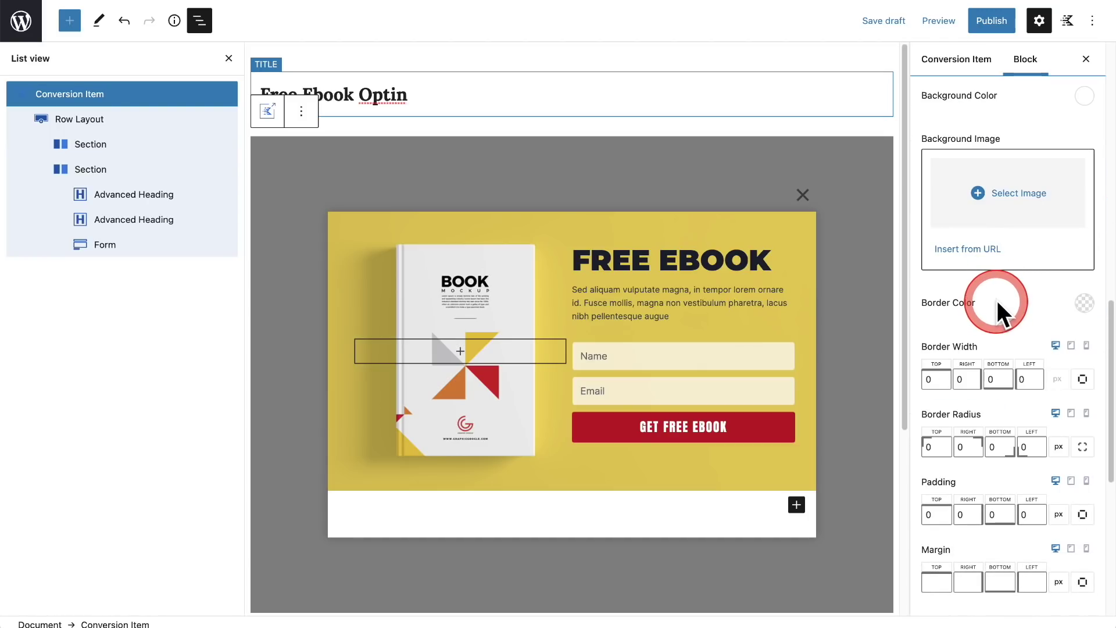
scroll(996, 298, up, 2)
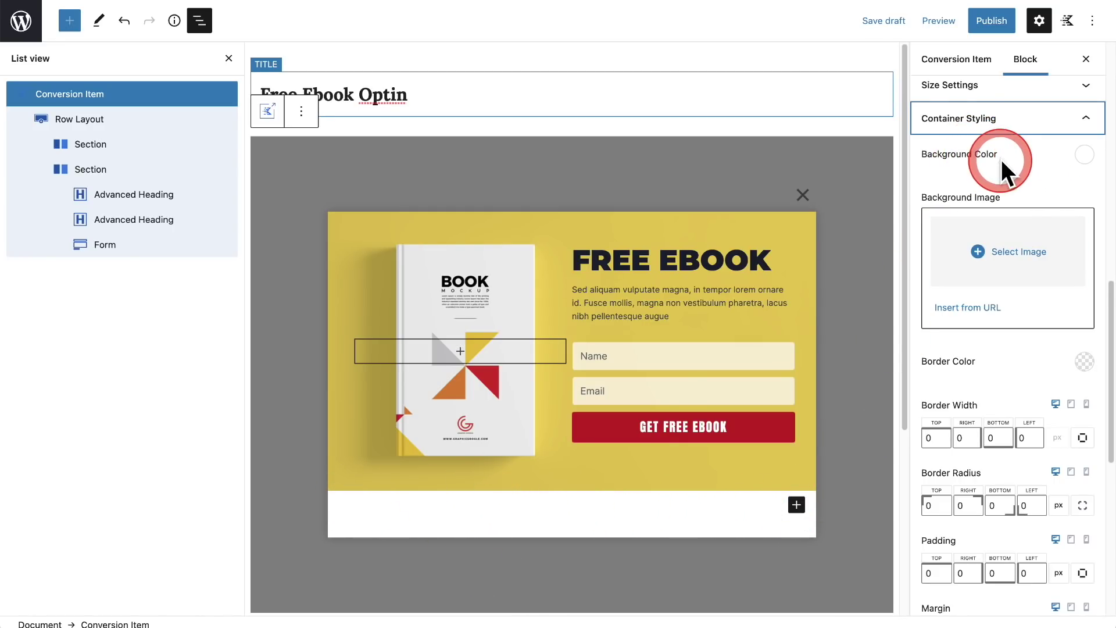
scroll(997, 262, down, 5)
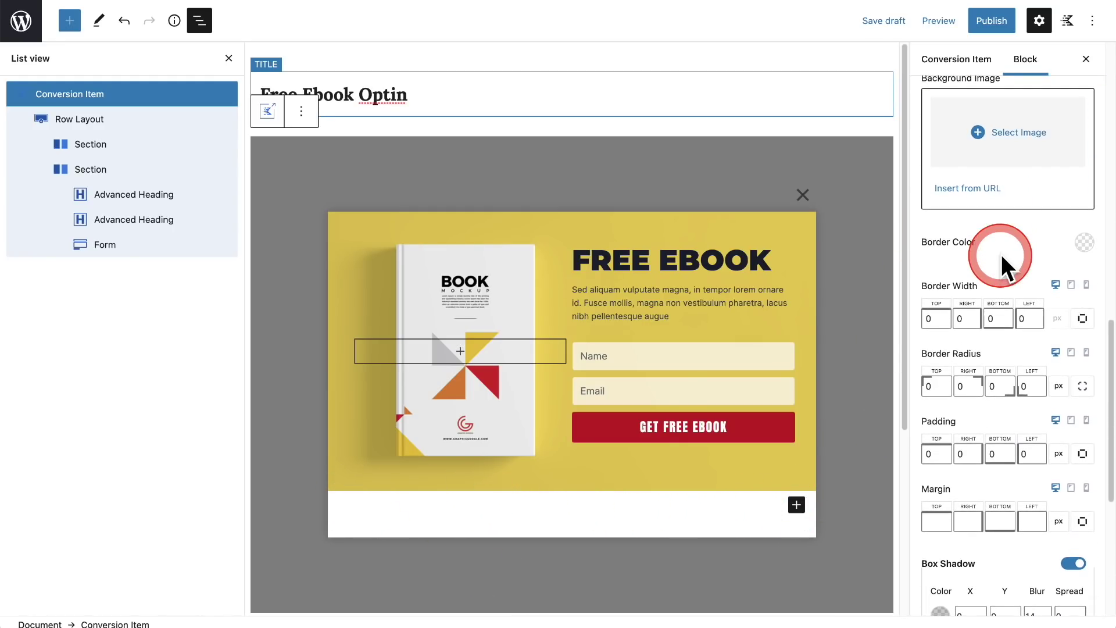
scroll(1001, 253, down, 1)
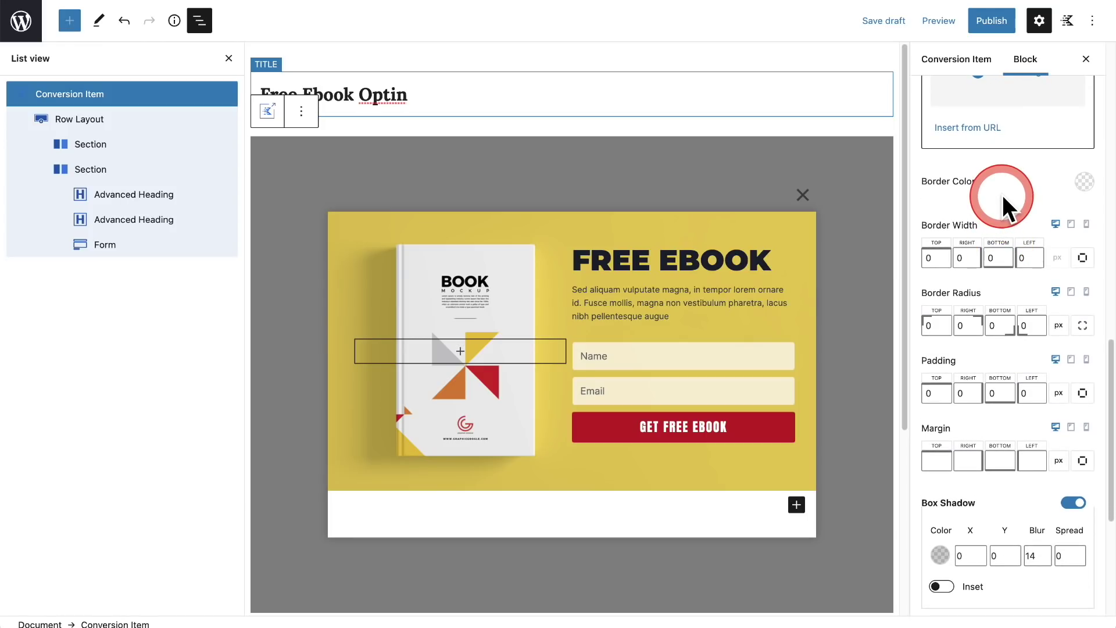
drag(931, 253, 920, 259)
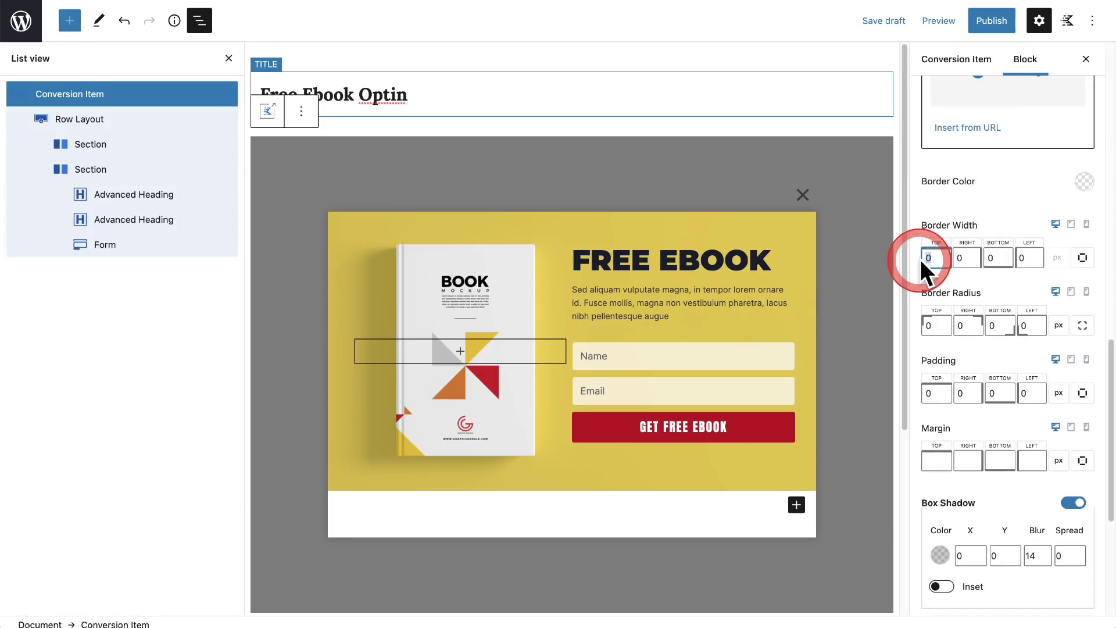
text(5)
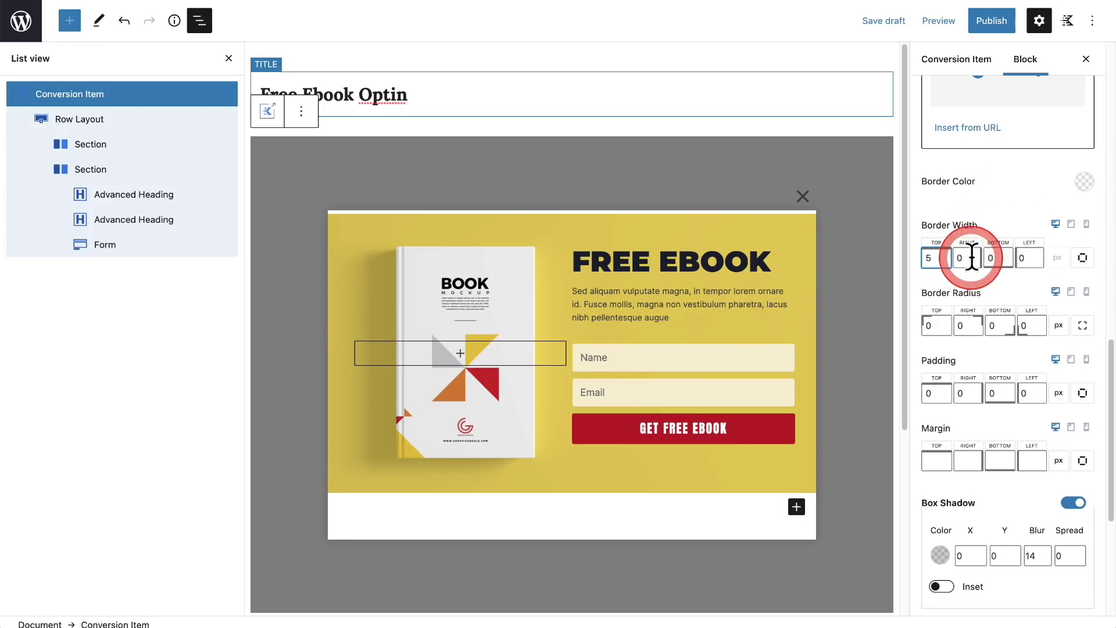
click(972, 258)
text(5)
click(1000, 257)
text(5)
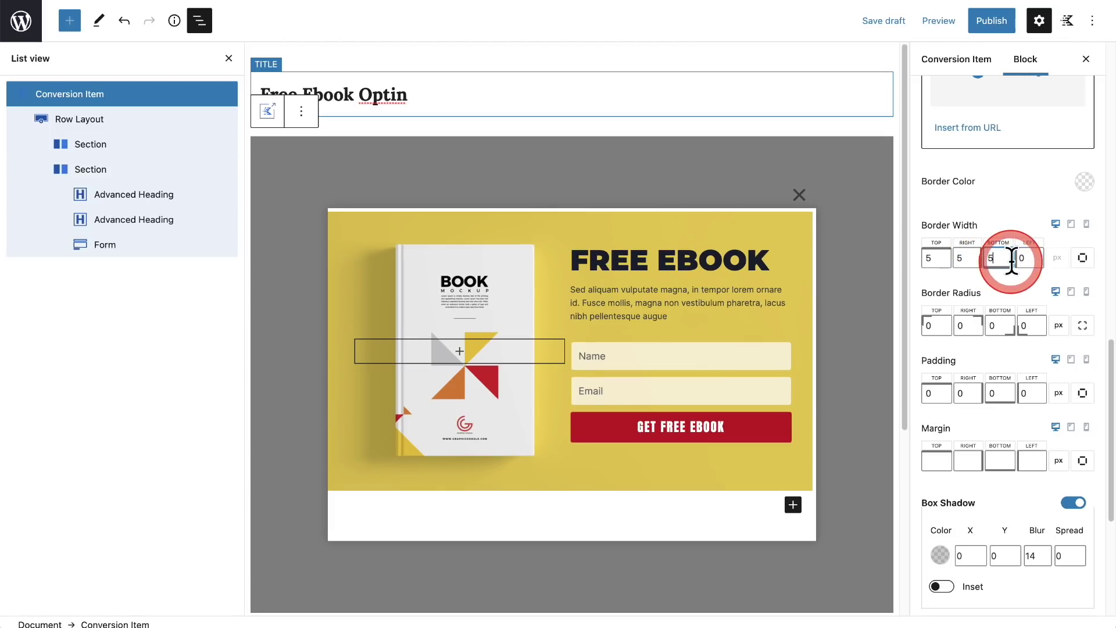
click(1021, 258)
text(5)
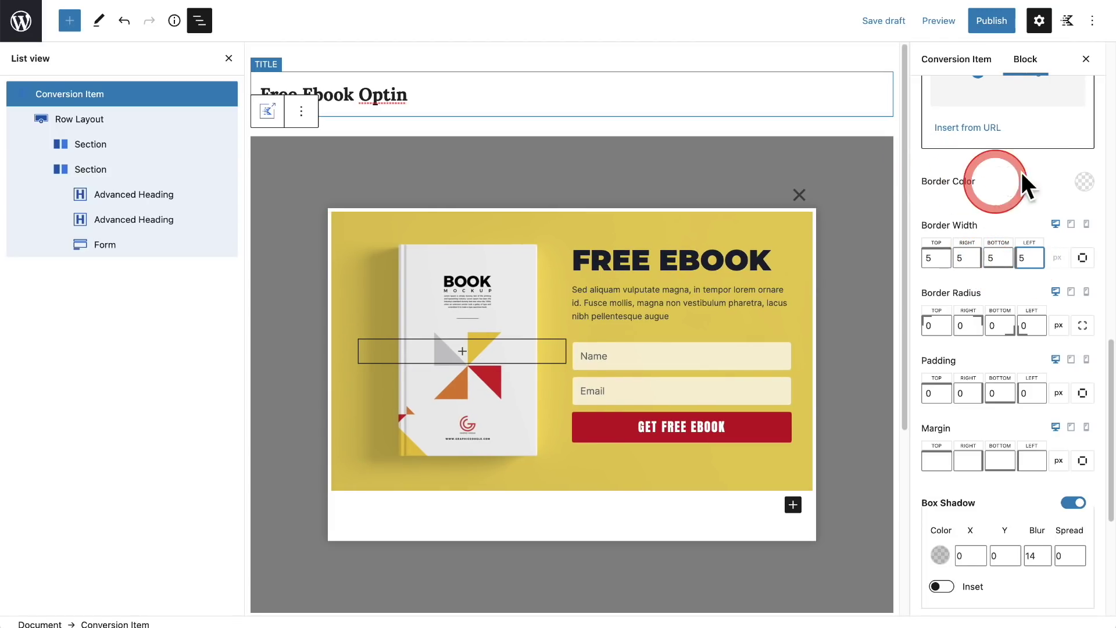
Make the popup container's border colour grey (969696).
click(1085, 182)
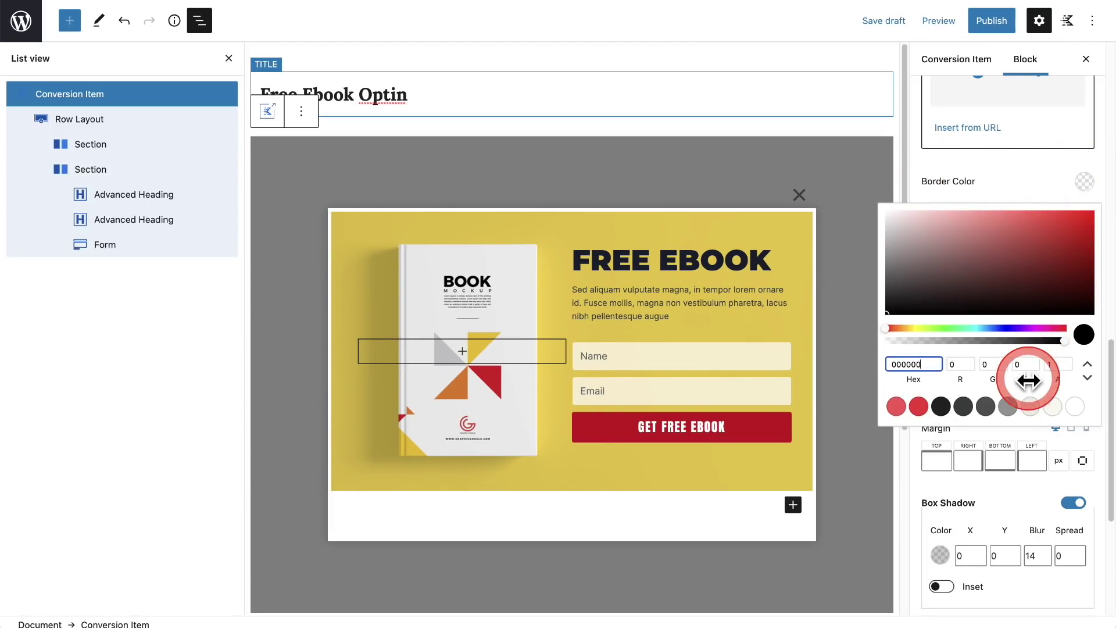
click(1009, 405)
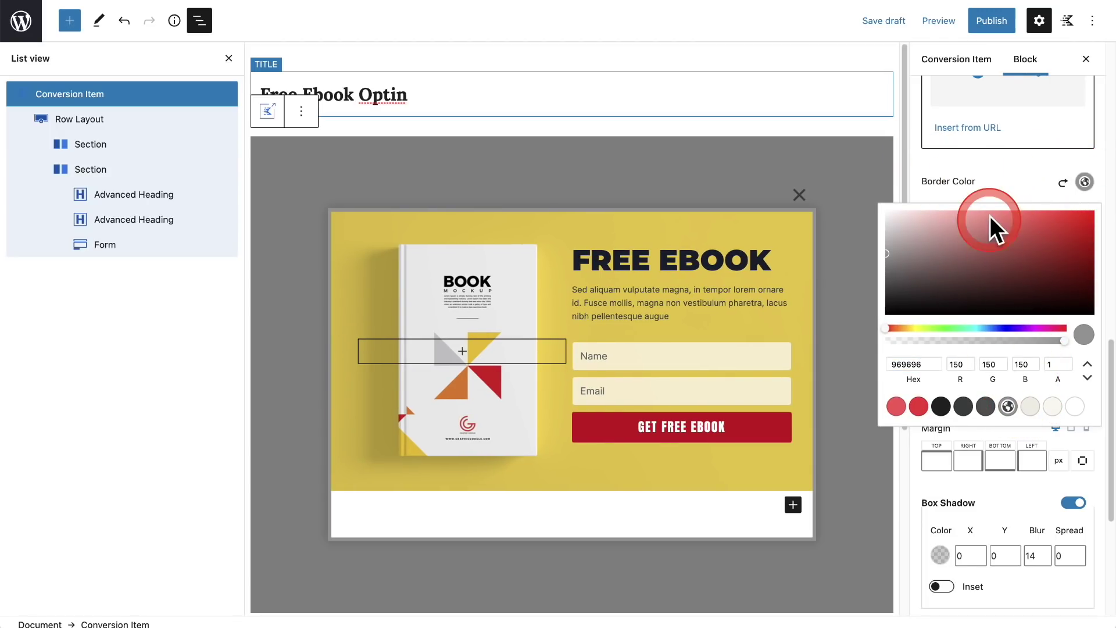
click(1002, 184)
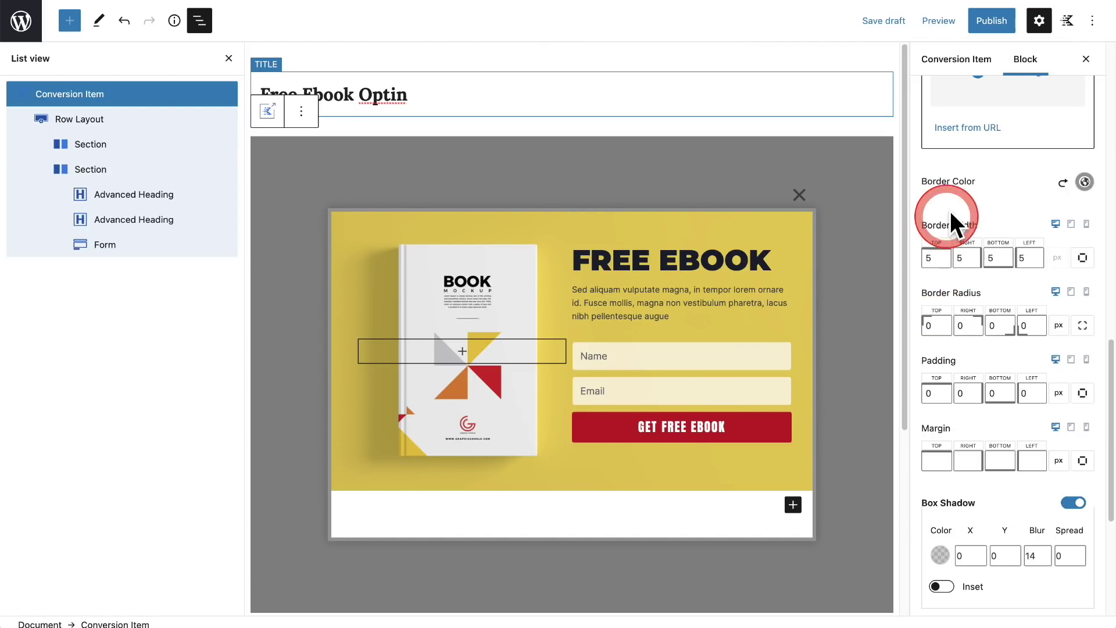
scroll(1001, 209, down, 5)
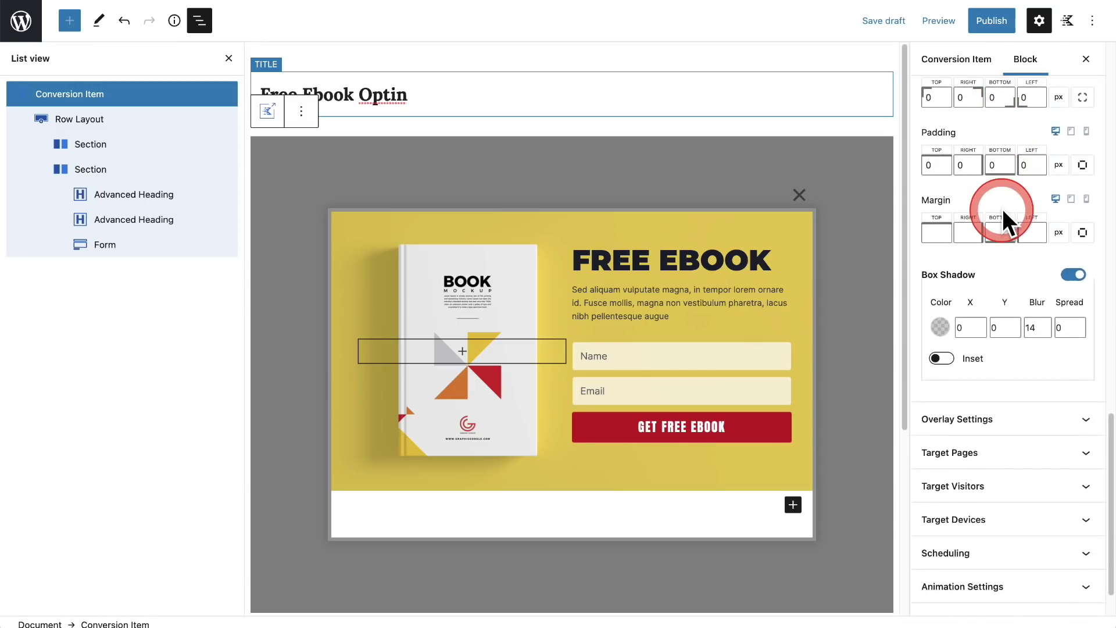
scroll(1001, 213, down, 1)
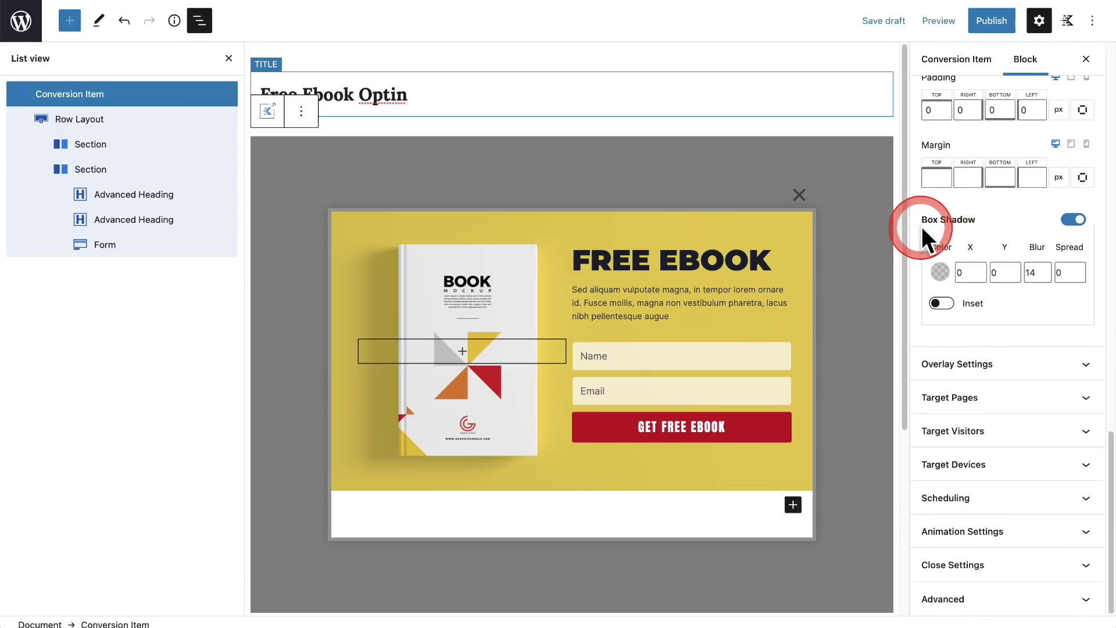
Expand Overlay Settings to check the 0.5 opacity and black background.
click(998, 360)
scroll(965, 326, down, 4)
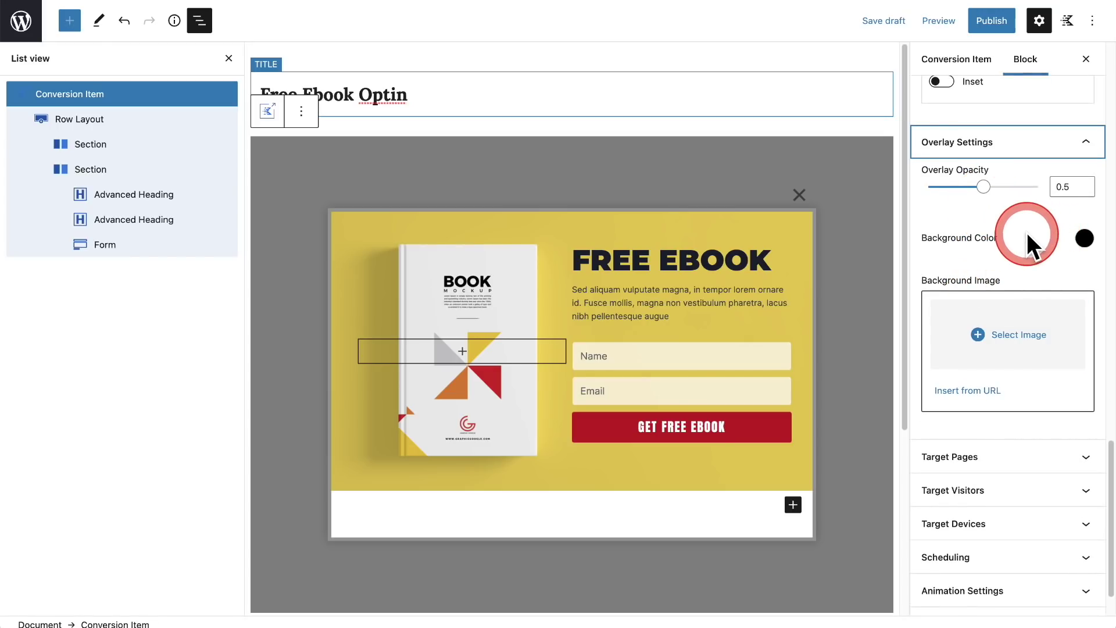
scroll(1025, 232, down, 1)
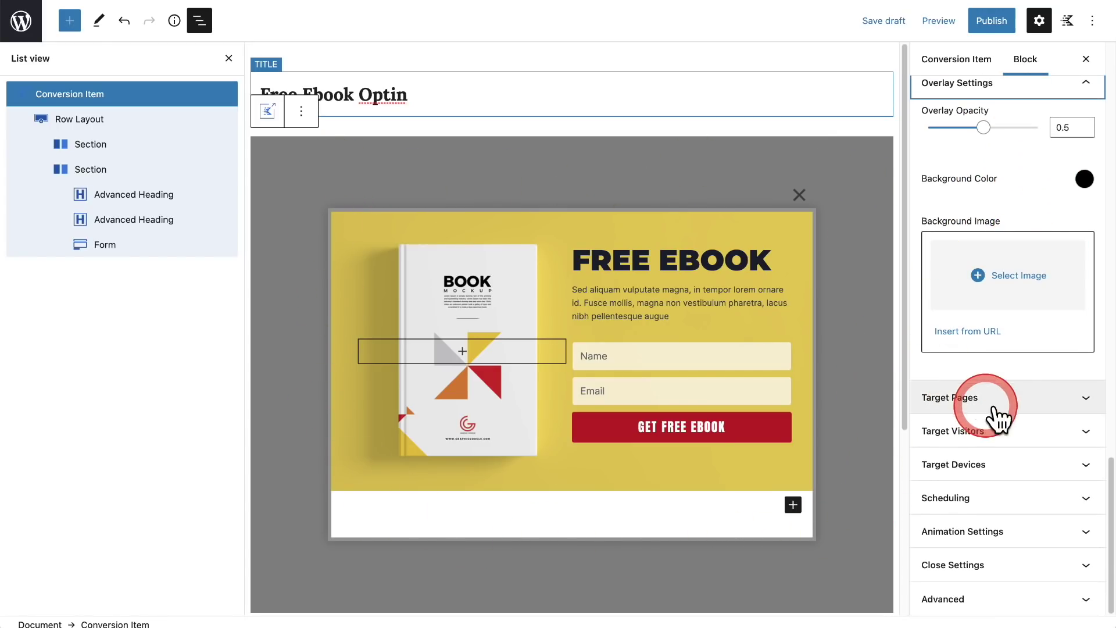
Expand Target Pages and keep Show On set to Entire Site.
click(1020, 401)
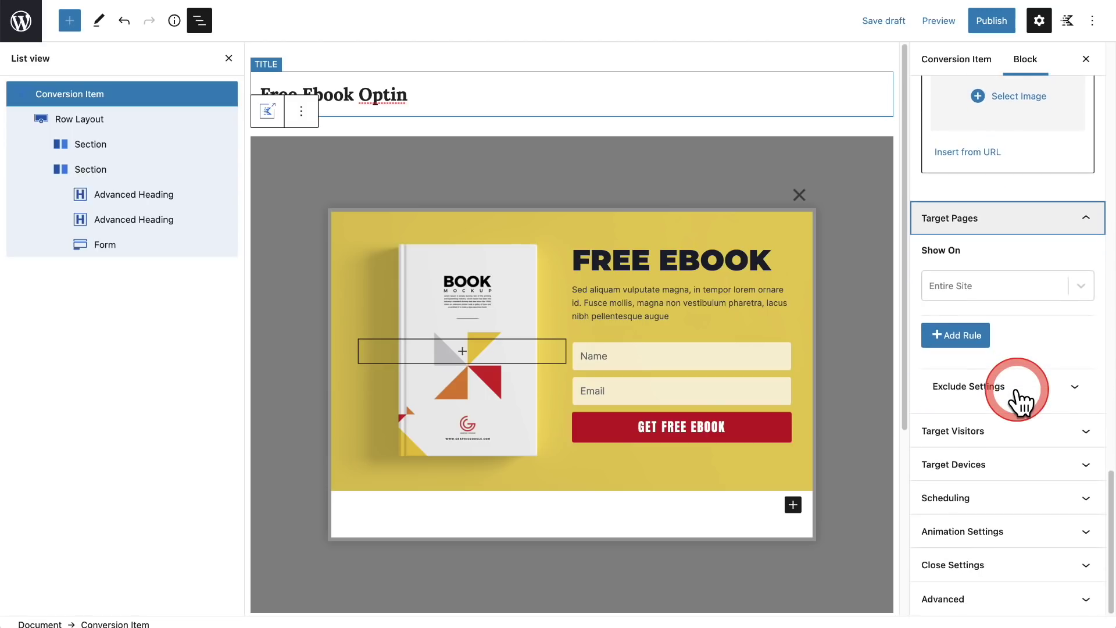
click(1012, 254)
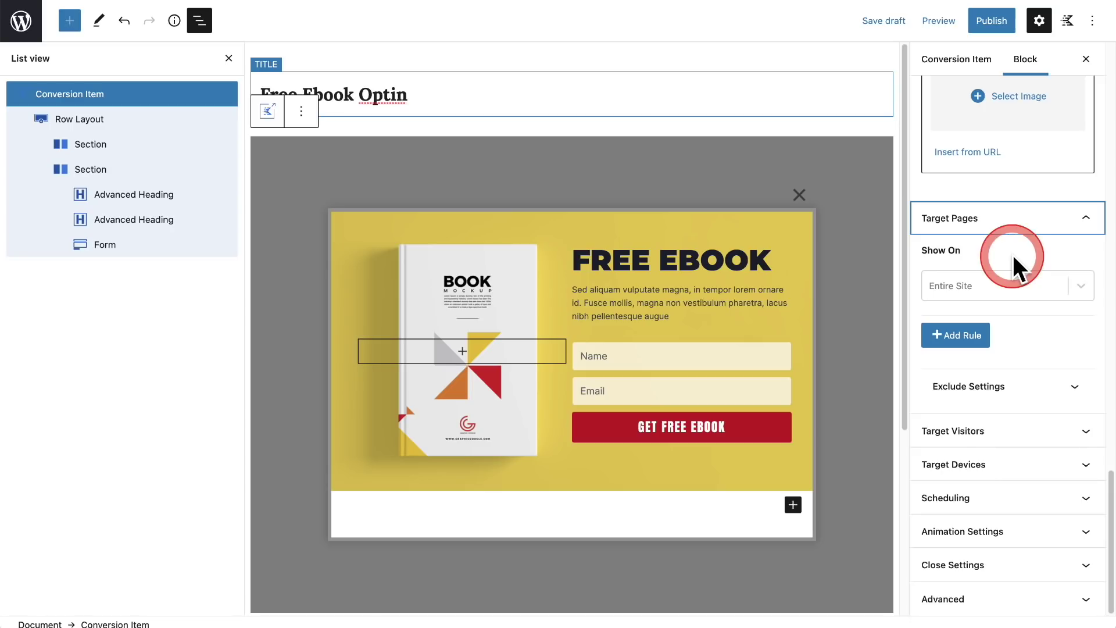
click(1081, 285)
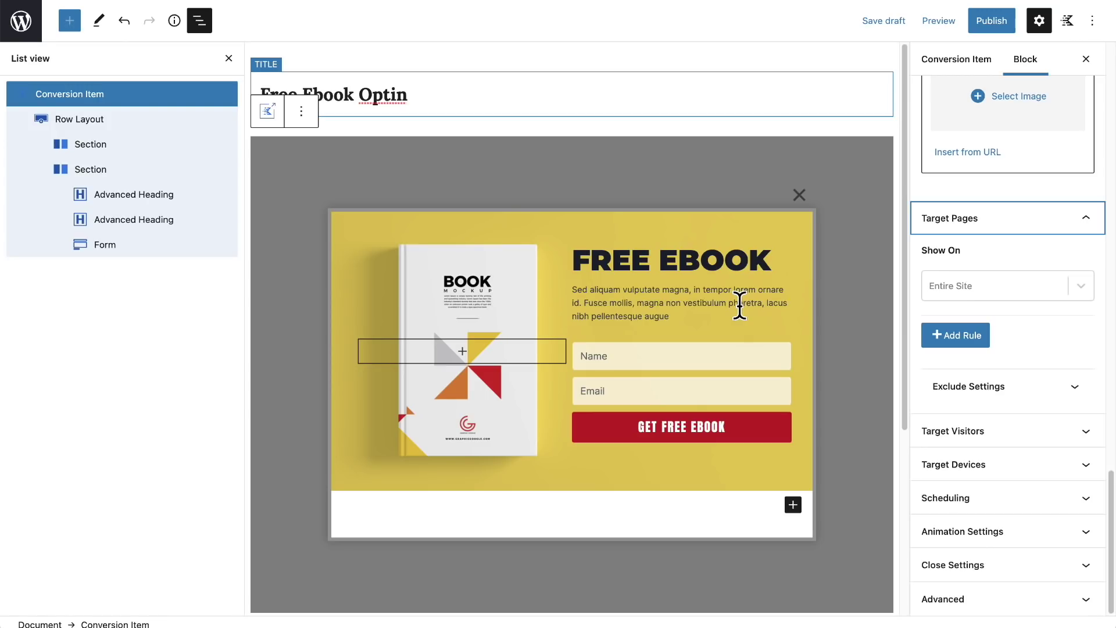
click(1078, 285)
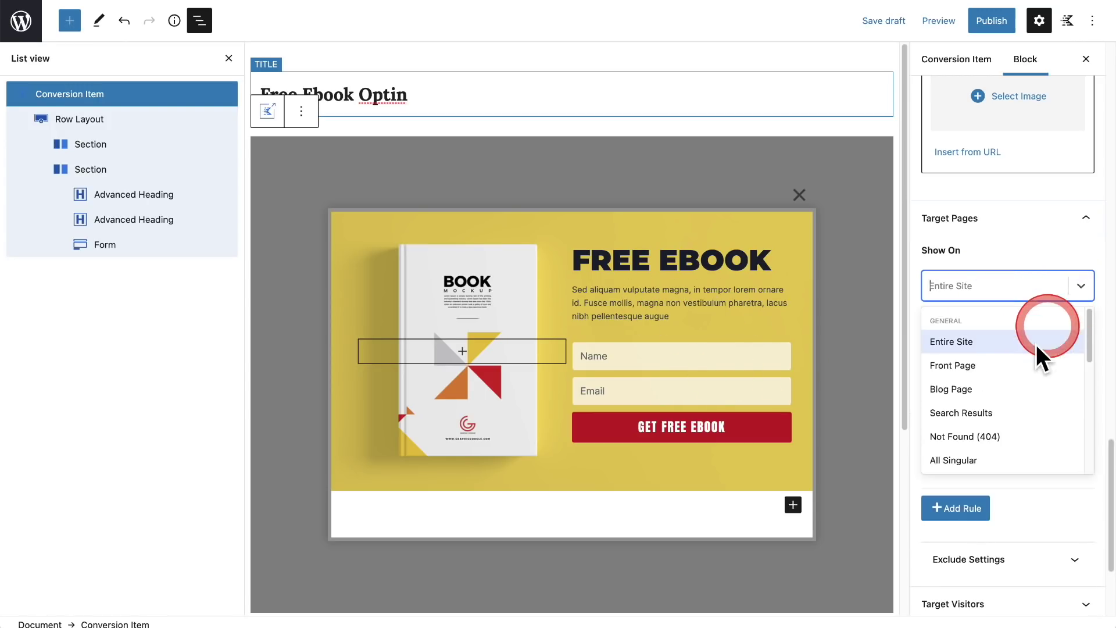
scroll(1010, 405, down, 5)
scroll(1002, 347, up, 3)
scroll(1002, 348, up, 3)
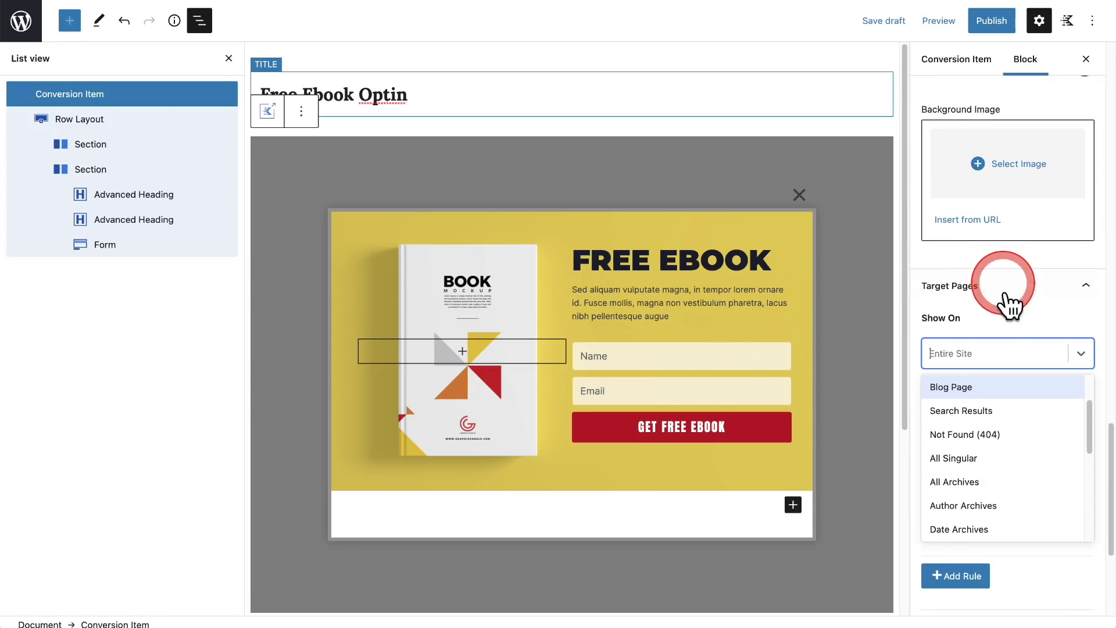
click(1002, 349)
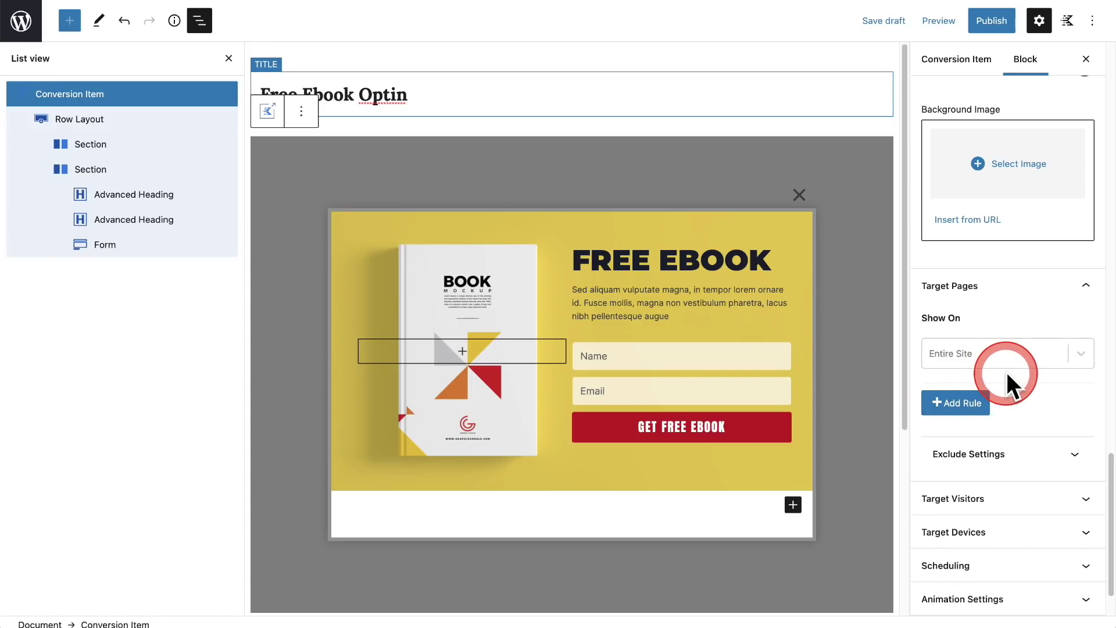
scroll(1007, 372, down, 2)
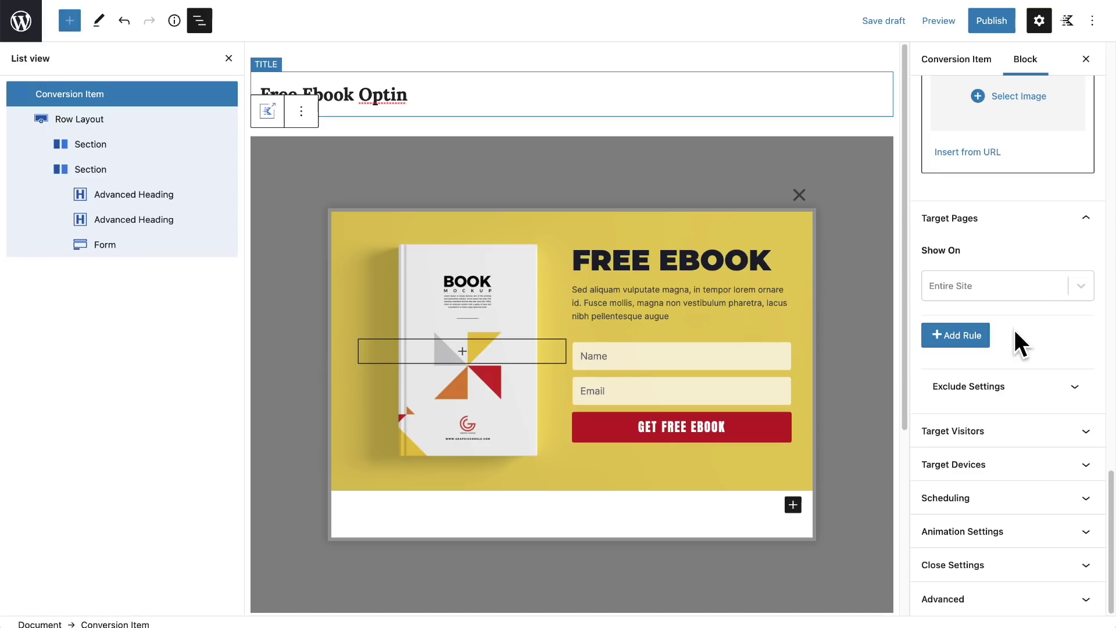
Keep the popup visible to All Users, with Hidden to left at None.
click(1032, 434)
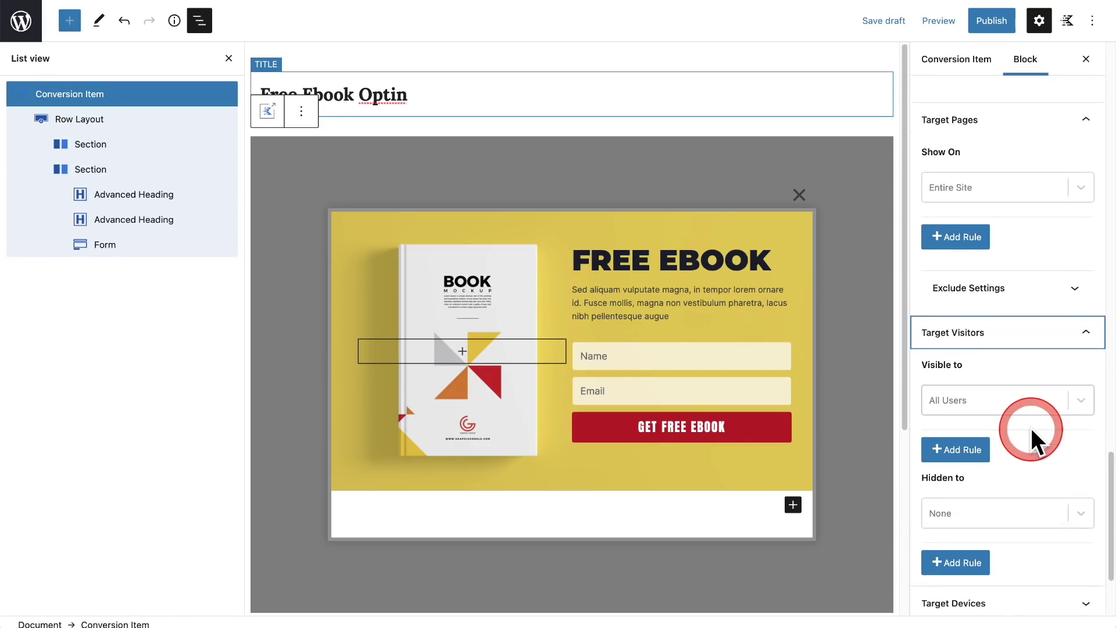
click(1081, 298)
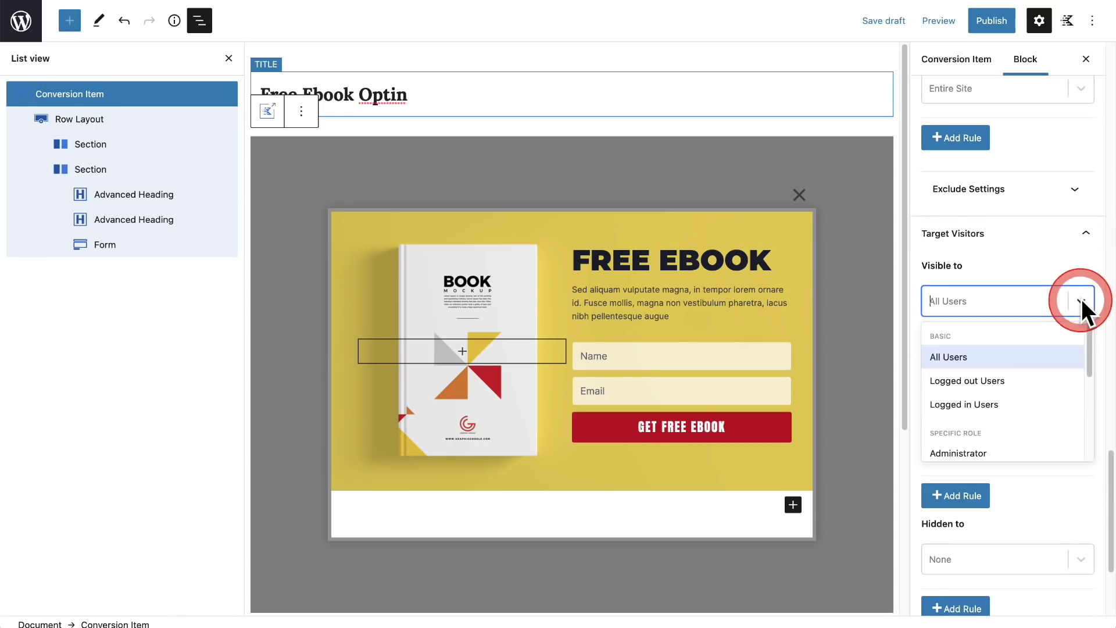
scroll(1030, 396, down, 1)
scroll(1030, 396, down, 2)
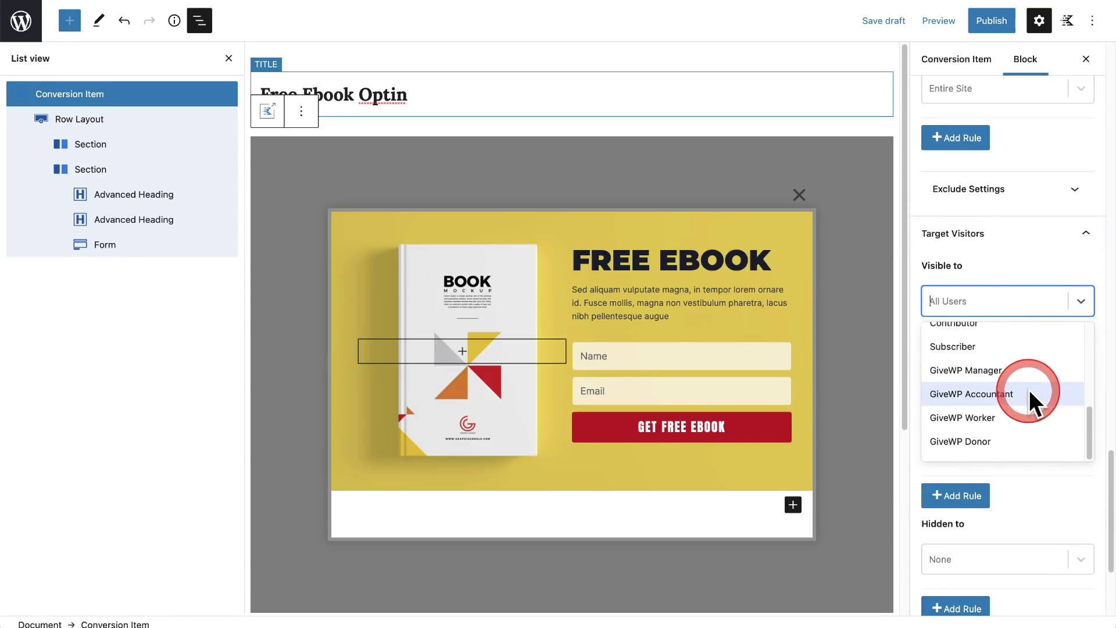
click(1038, 265)
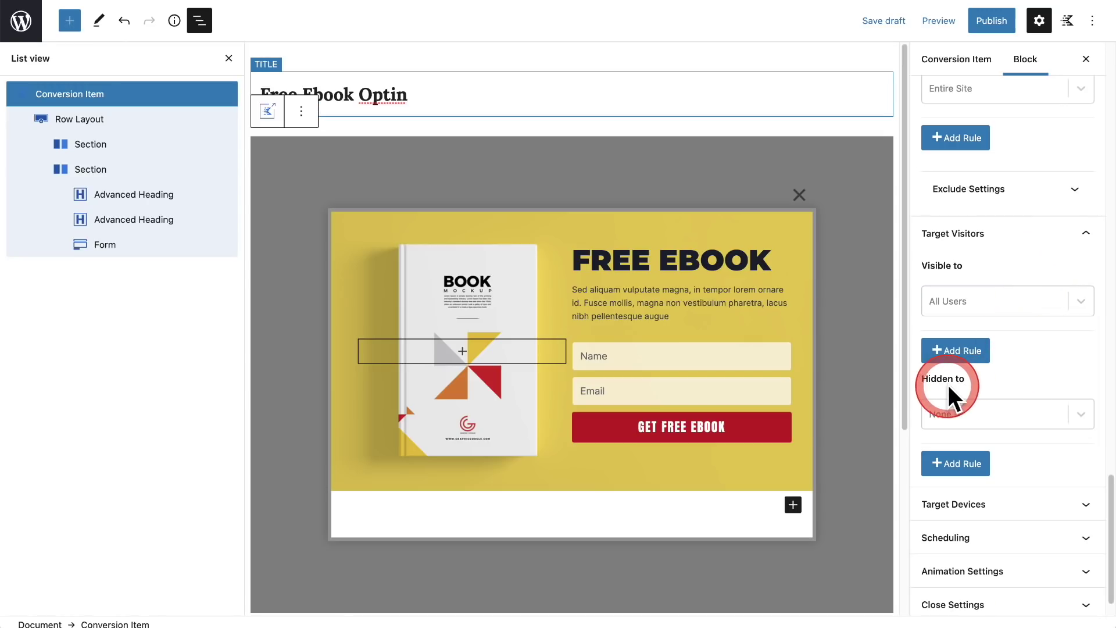
scroll(1039, 417, down, 1)
scroll(1035, 411, down, 1)
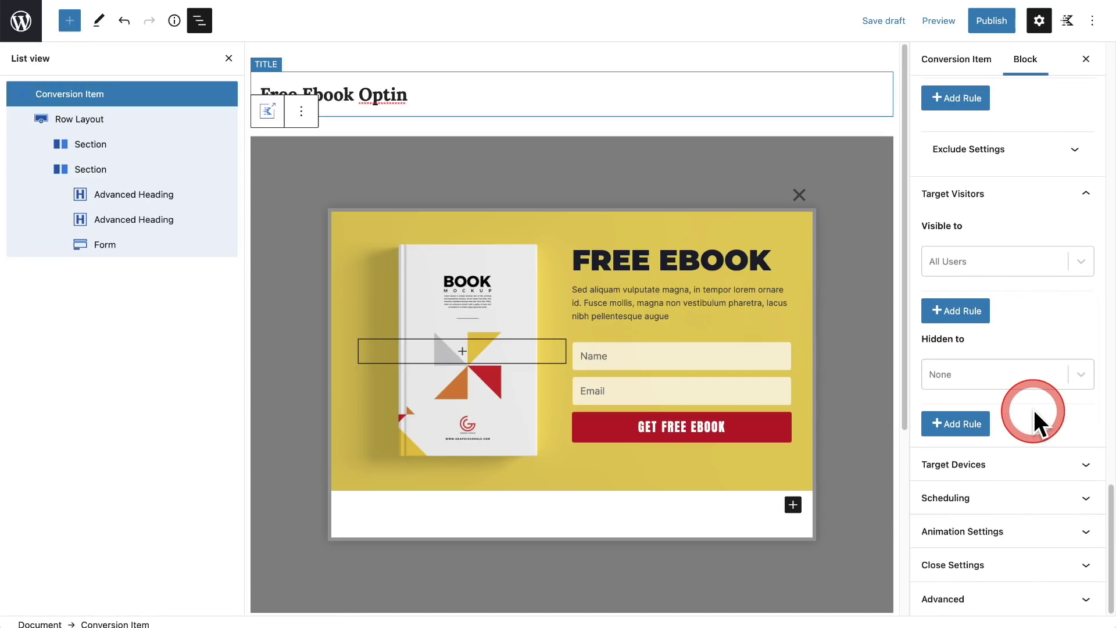
click(1080, 372)
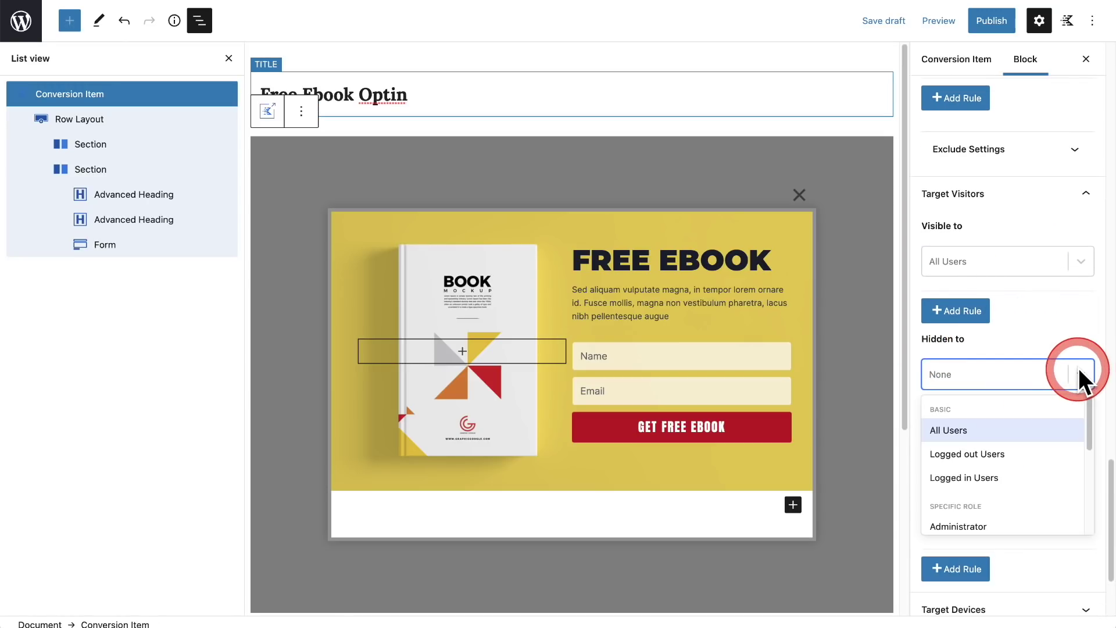
click(1044, 336)
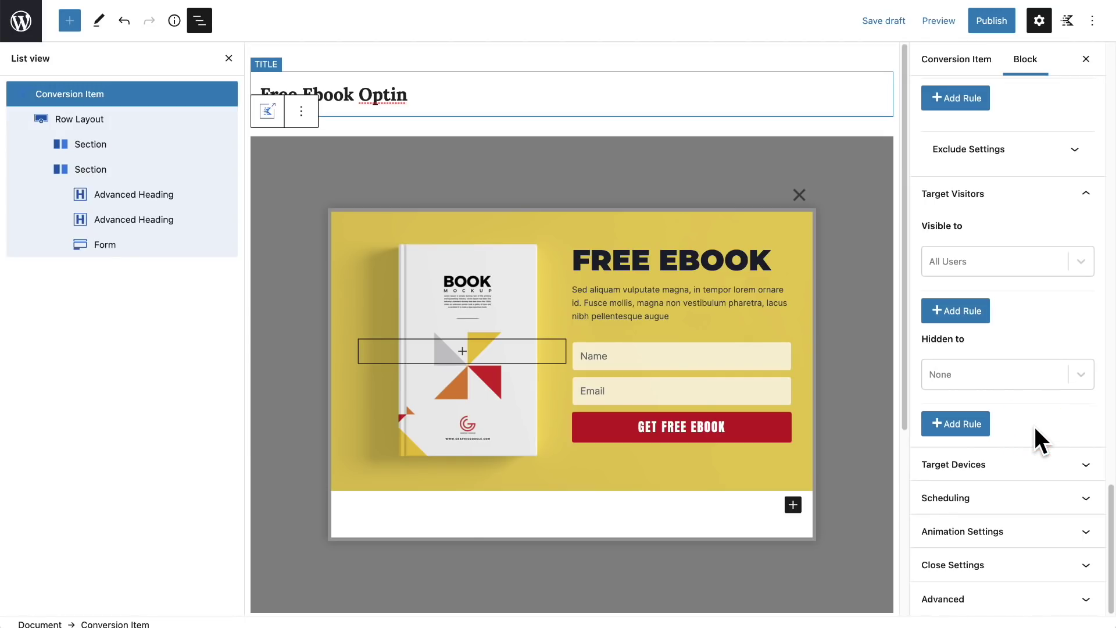
Leave Show on Device at All and collapse Target Devices.
click(1024, 463)
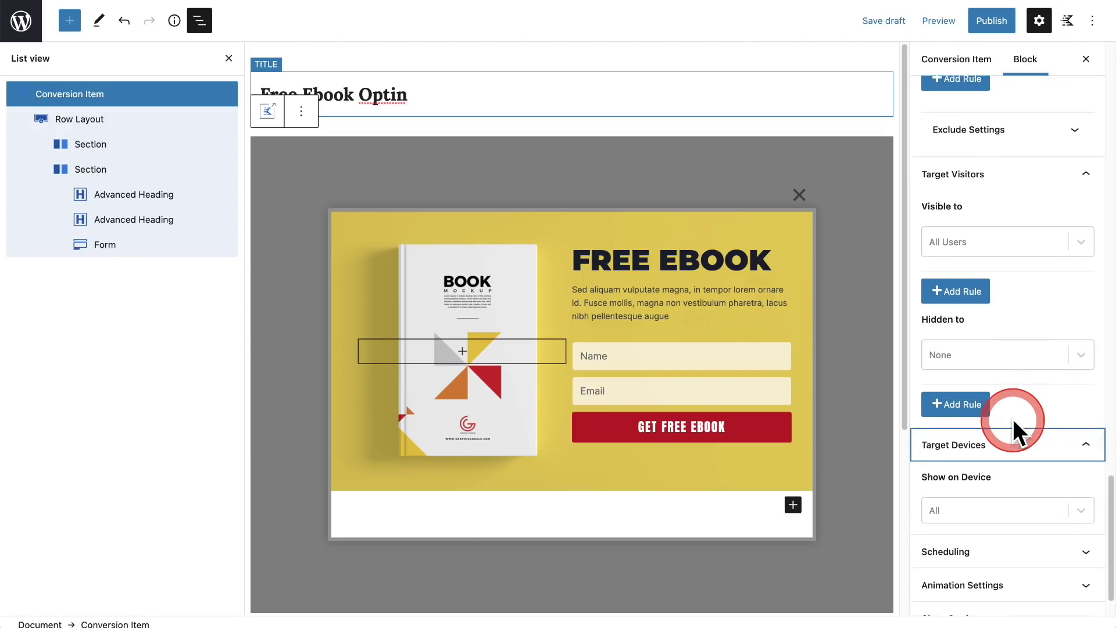
scroll(1013, 419, down, 1)
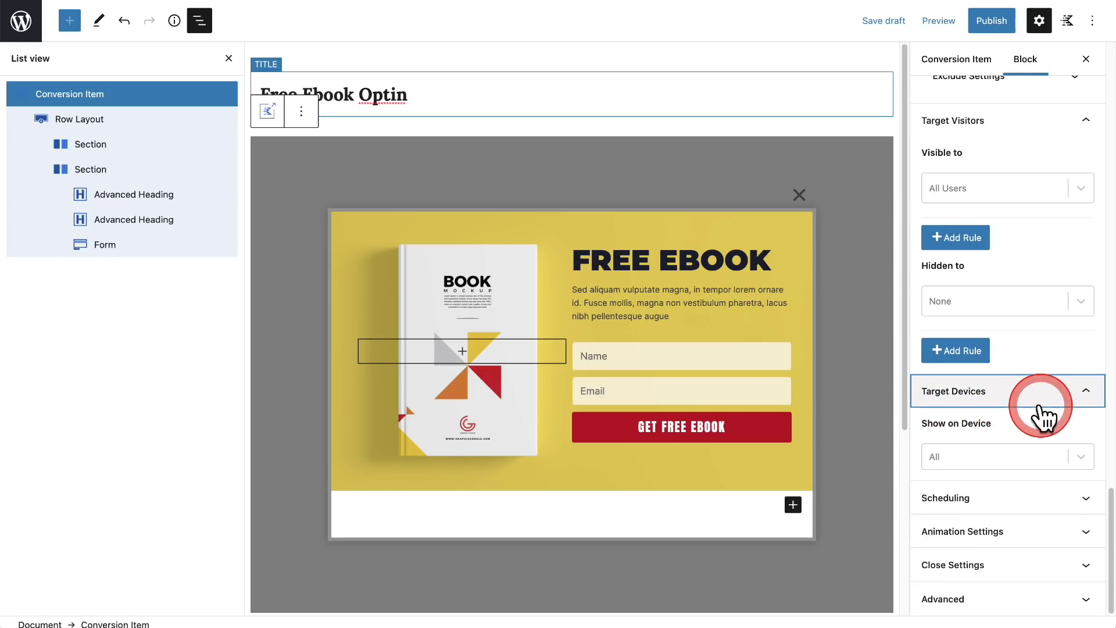
click(1069, 448)
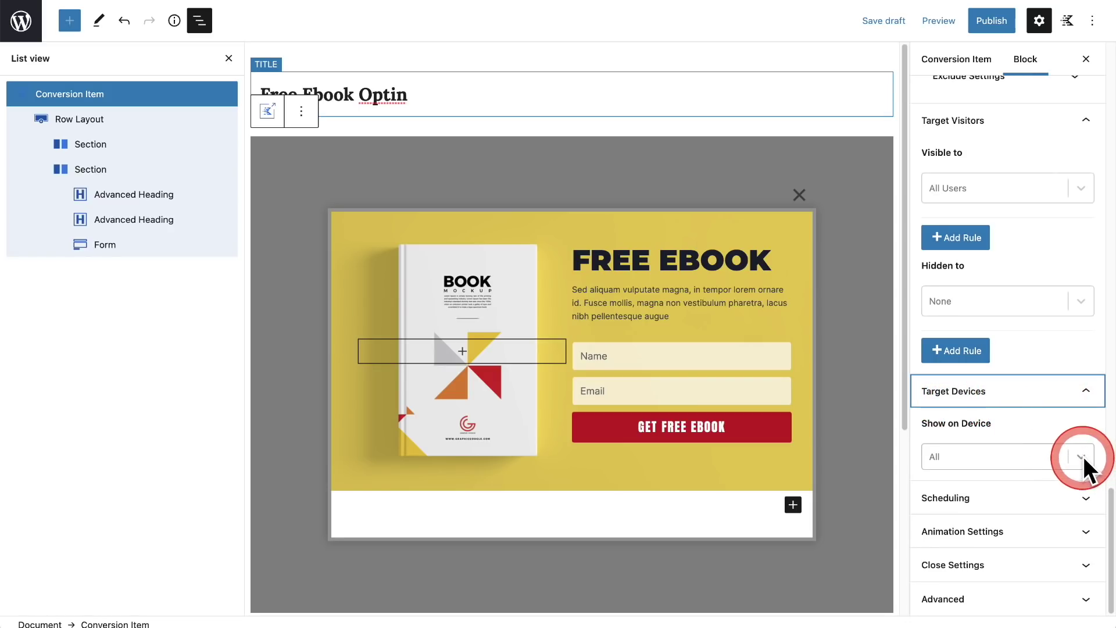
click(1029, 422)
click(1029, 398)
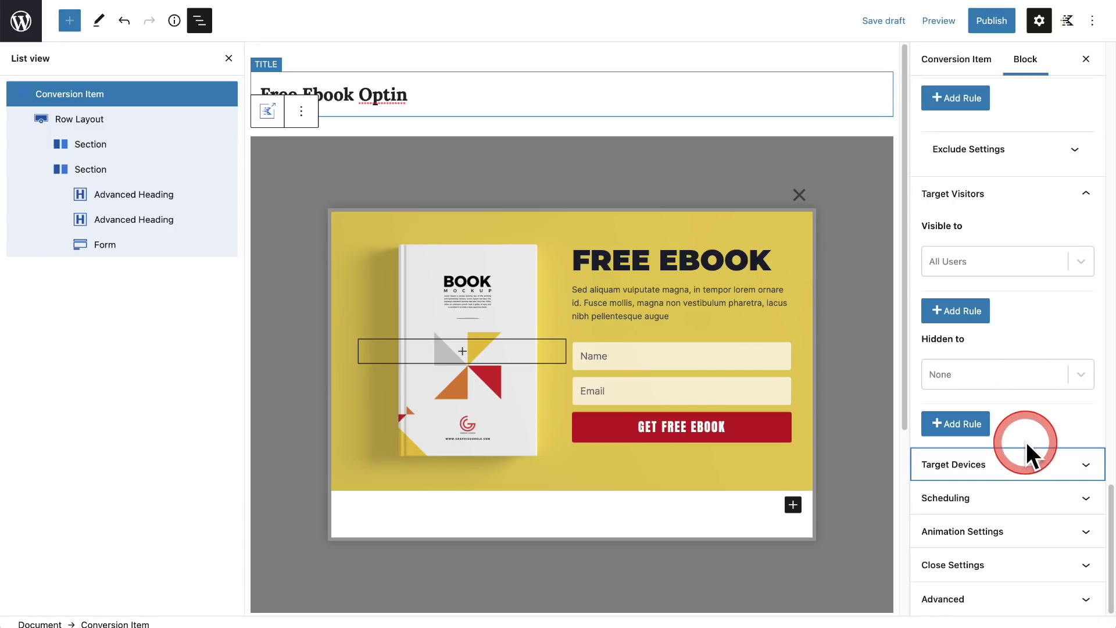
Expand Scheduling and enable range scheduling, showing Starts and Expires dates of 29 October 2021.
click(1013, 502)
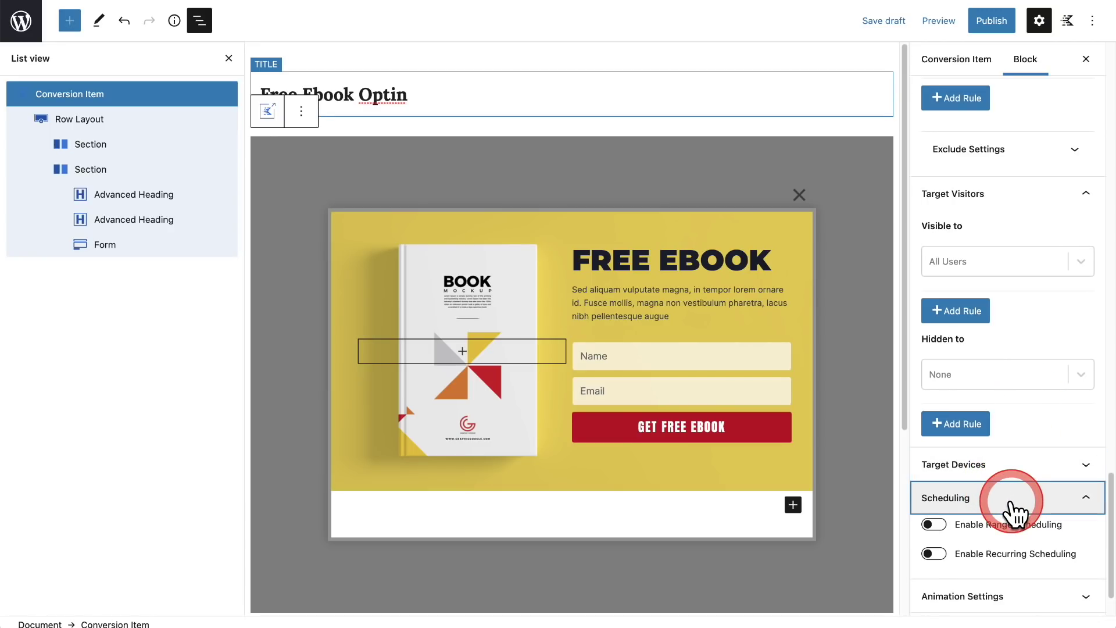
scroll(1011, 500, down, 2)
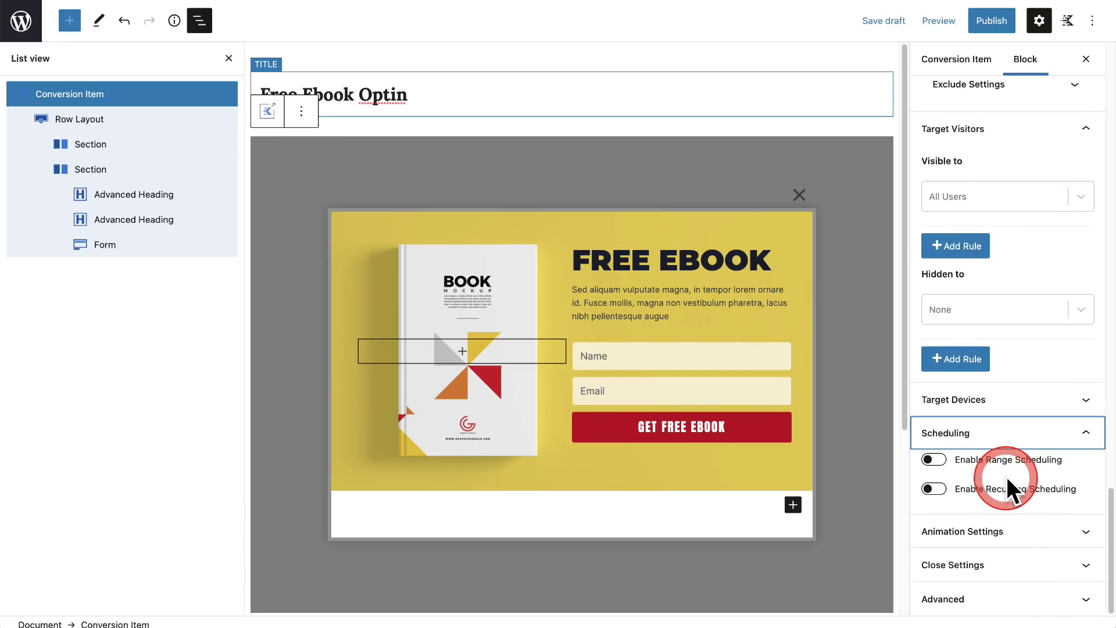
click(935, 460)
scroll(959, 456, down, 5)
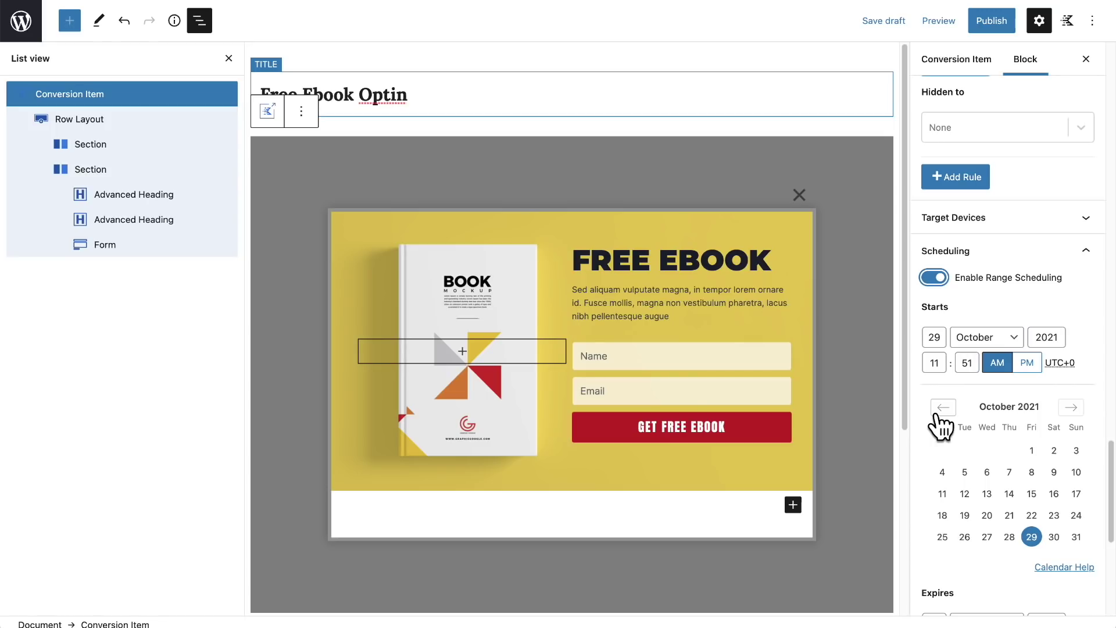
scroll(950, 396, down, 7)
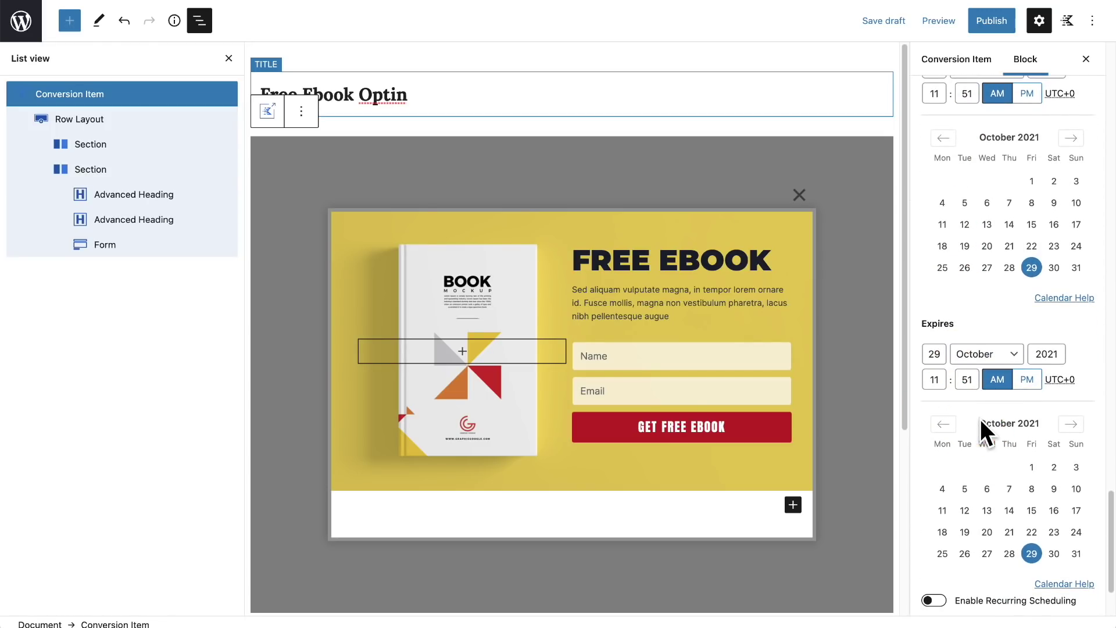
scroll(980, 419, up, 5)
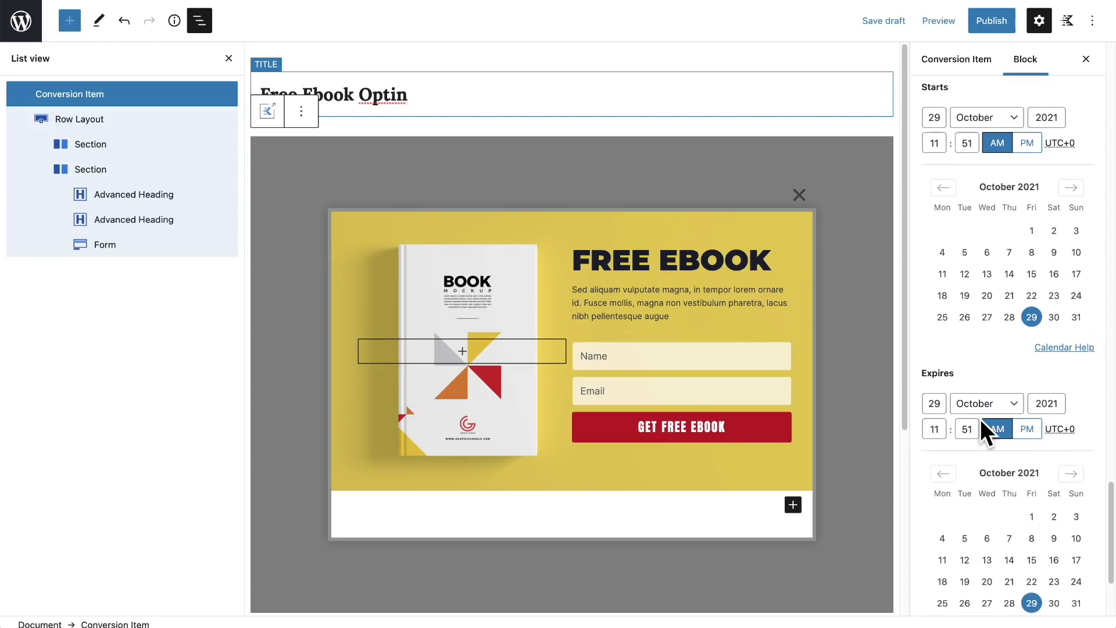
Disable range scheduling and enable recurring scheduling, with 09:00 start and stop times.
click(930, 207)
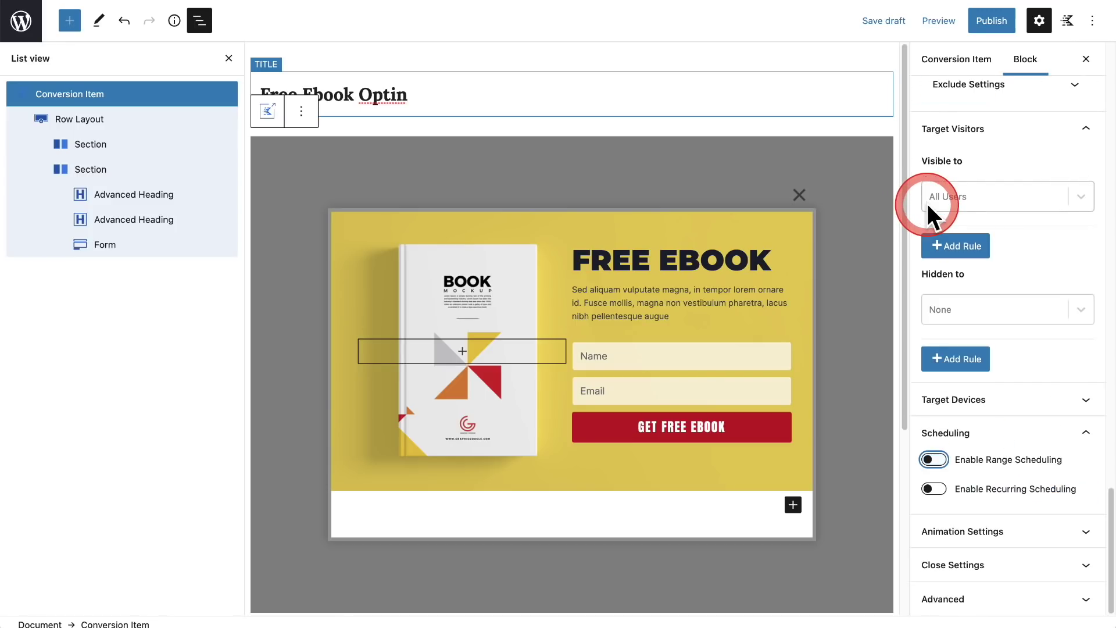
click(934, 489)
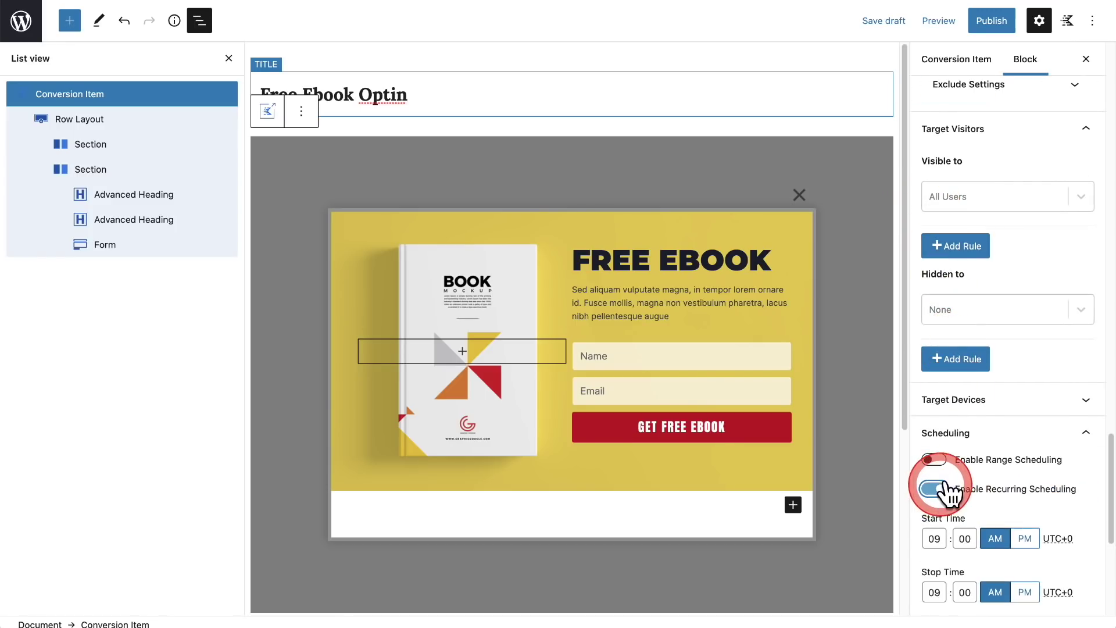
scroll(1017, 436, down, 6)
scroll(1041, 427, down, 3)
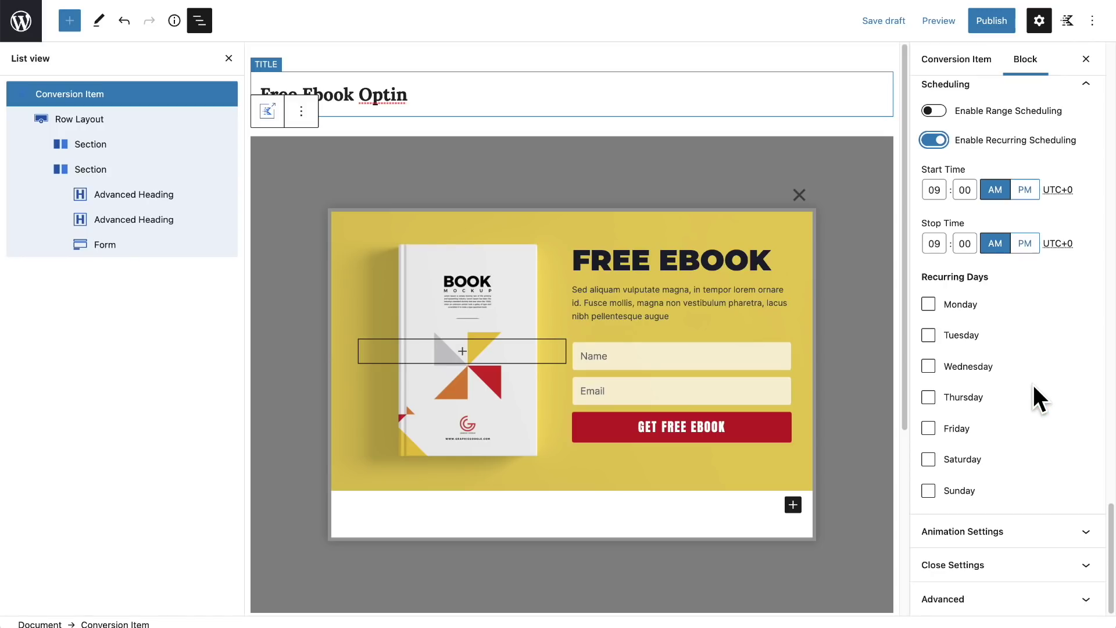
click(941, 221)
drag(953, 225, 993, 306)
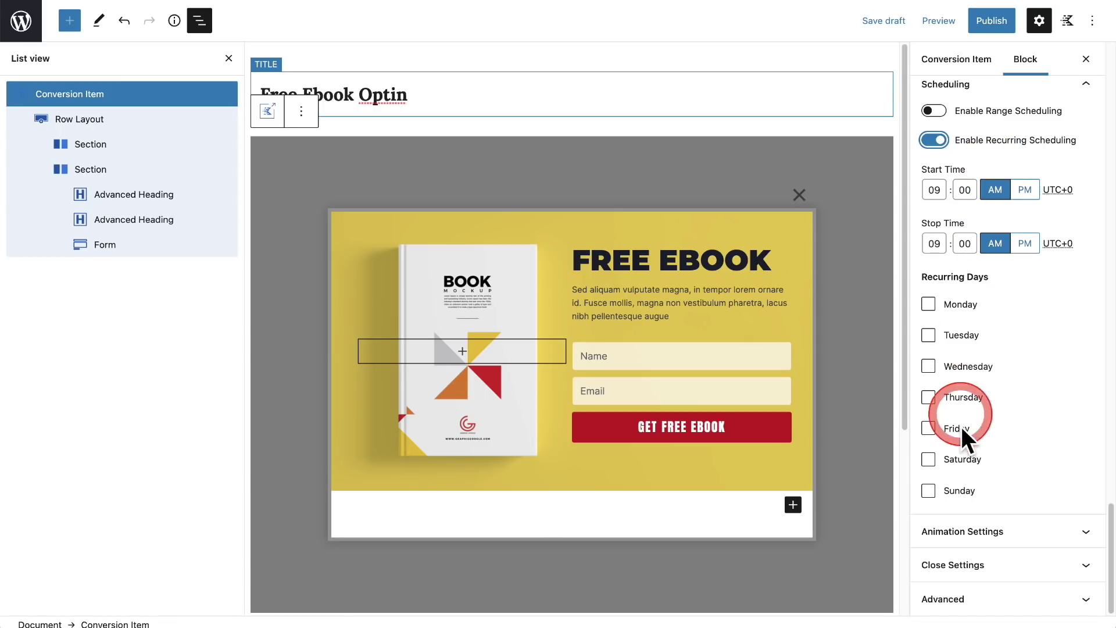
Disable recurring scheduling and expand the Animation Settings and Close Settings panels.
click(933, 140)
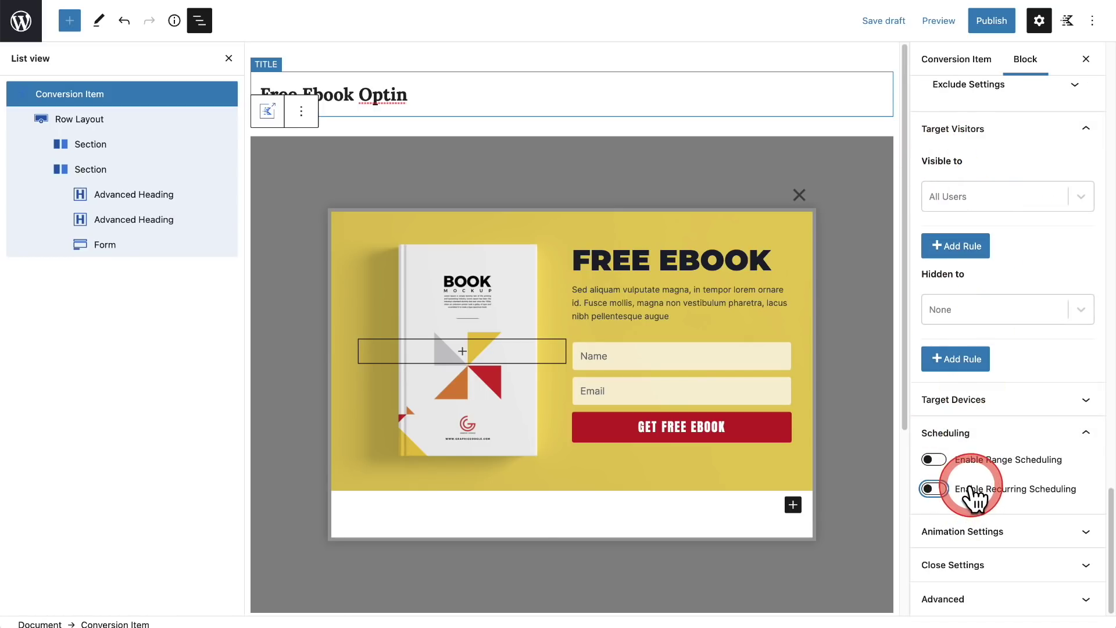
click(997, 530)
scroll(995, 462, down, 2)
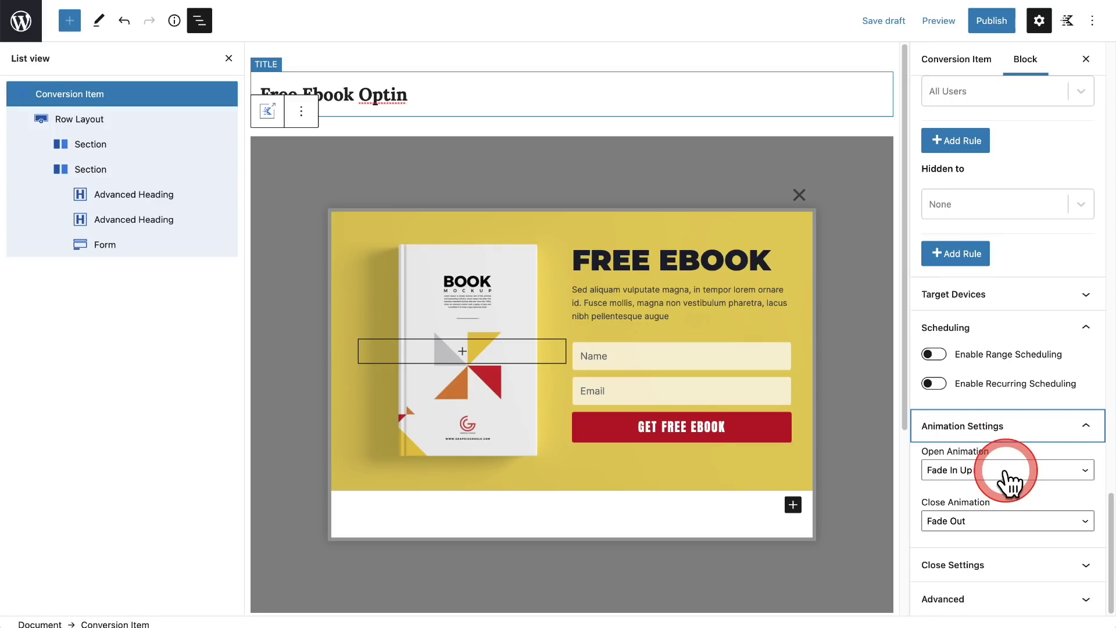
click(1017, 564)
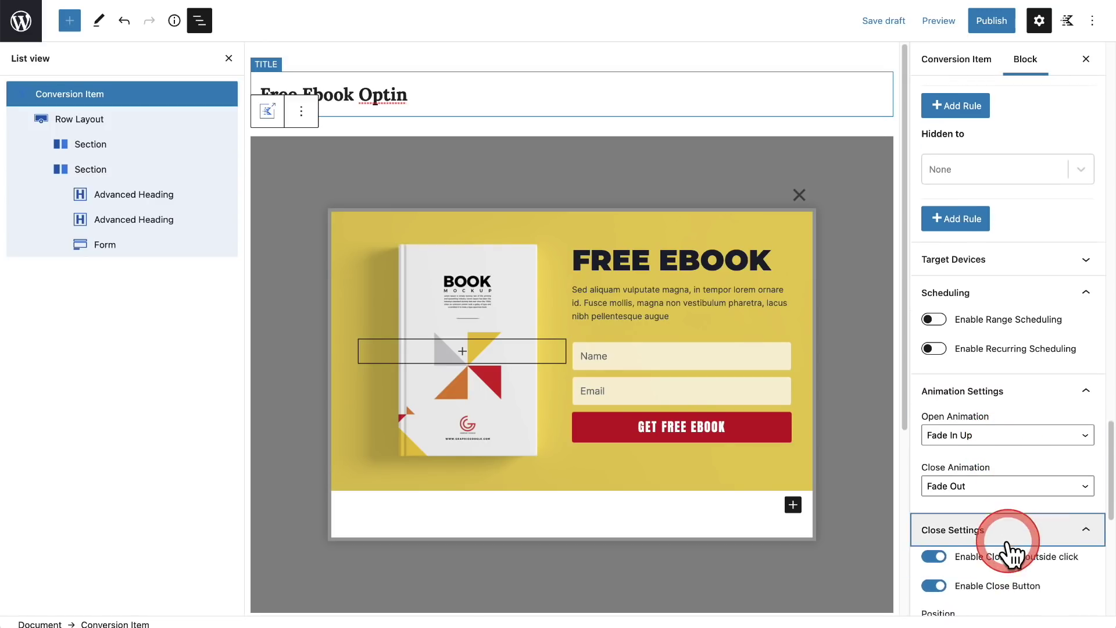
scroll(994, 345, up, 2)
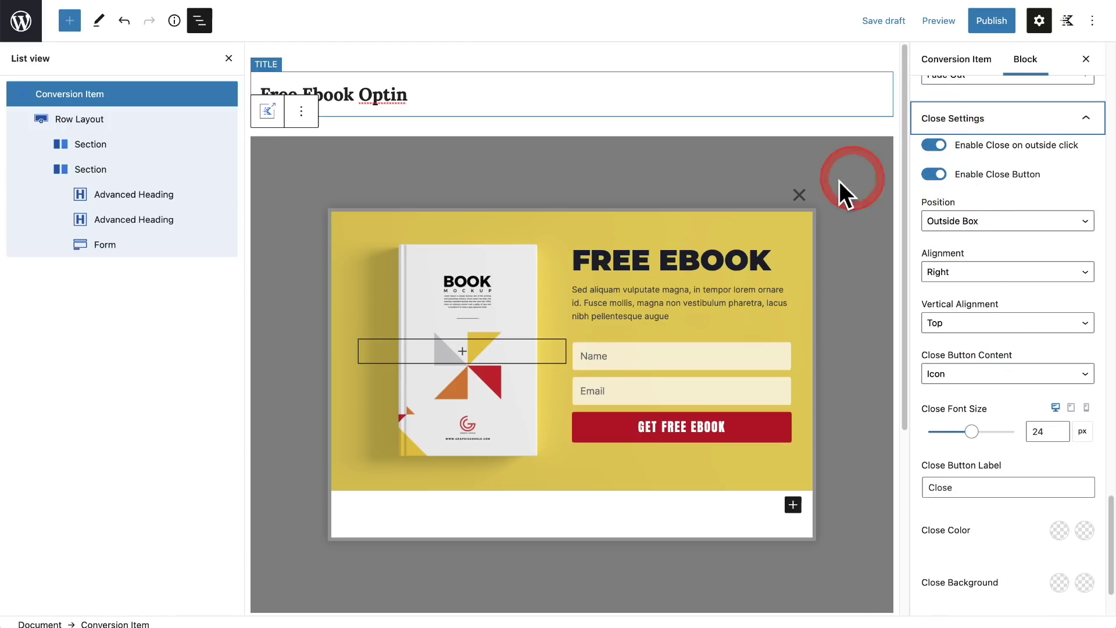
click(801, 201)
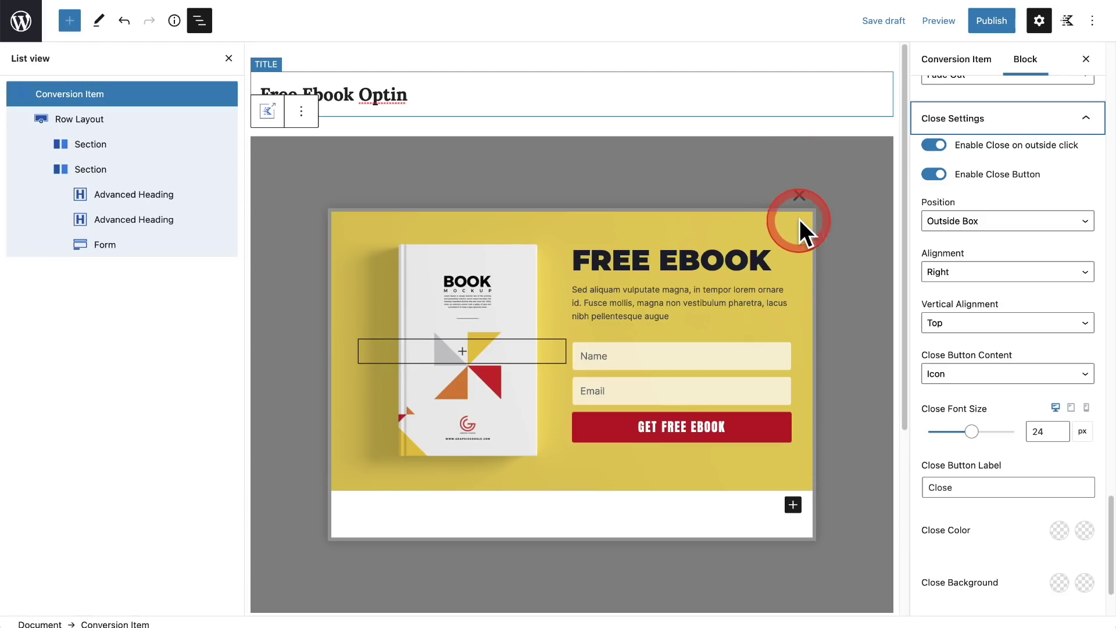
scroll(983, 320, down, 1)
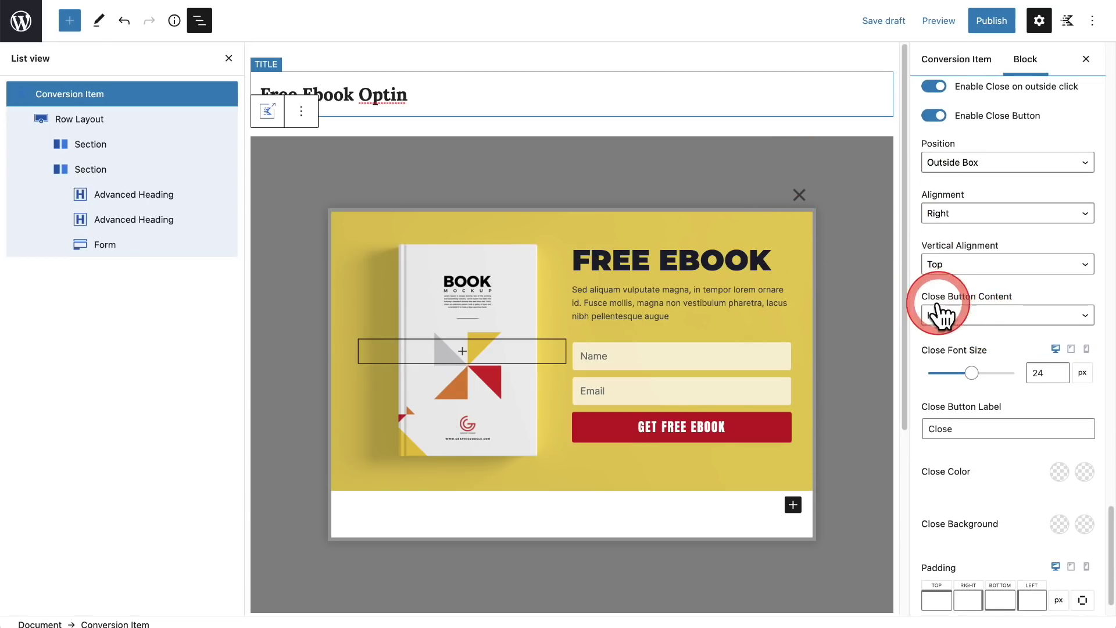
Set the close button content to text, with a 12 px font size.
click(959, 323)
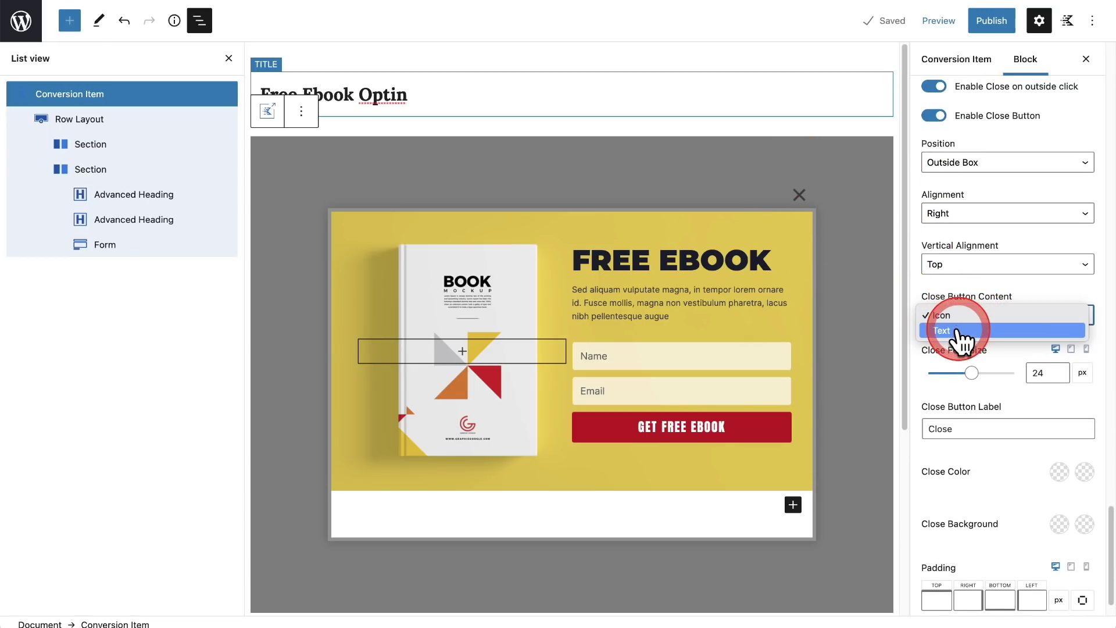
click(958, 330)
scroll(965, 308, down, 1)
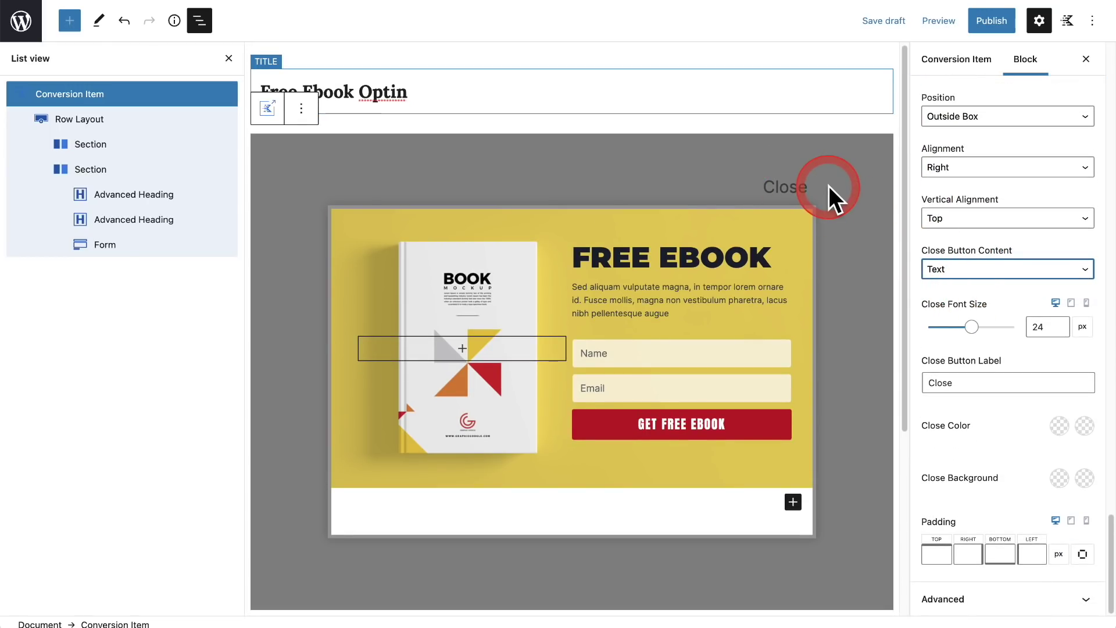
drag(970, 321, 946, 328)
click(1022, 337)
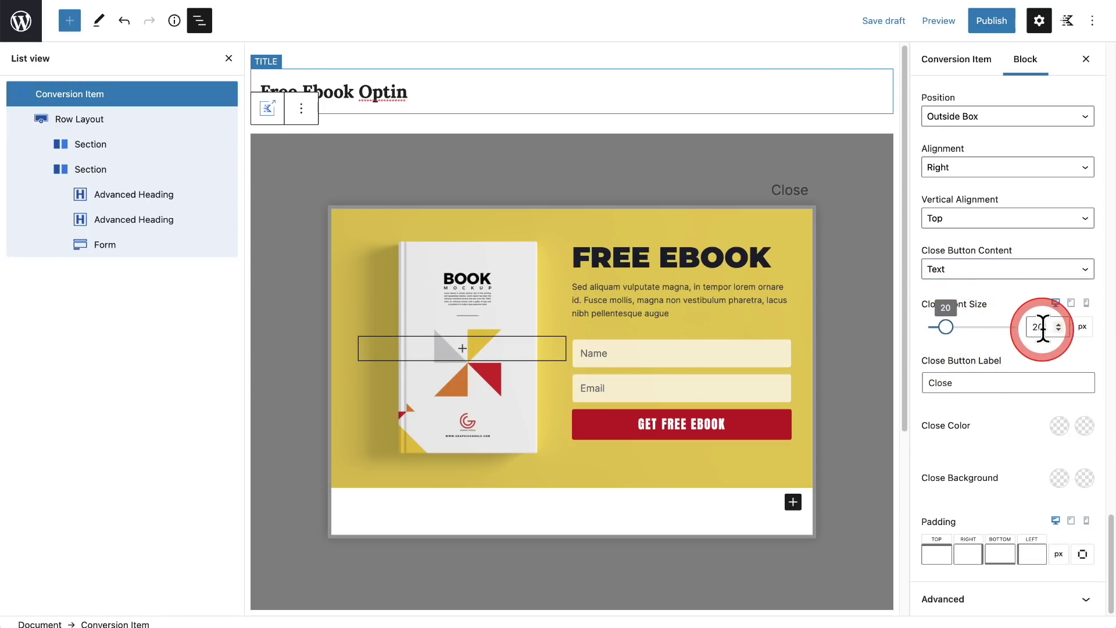
key(BackSpace)
key(BackSpace)
text(12)
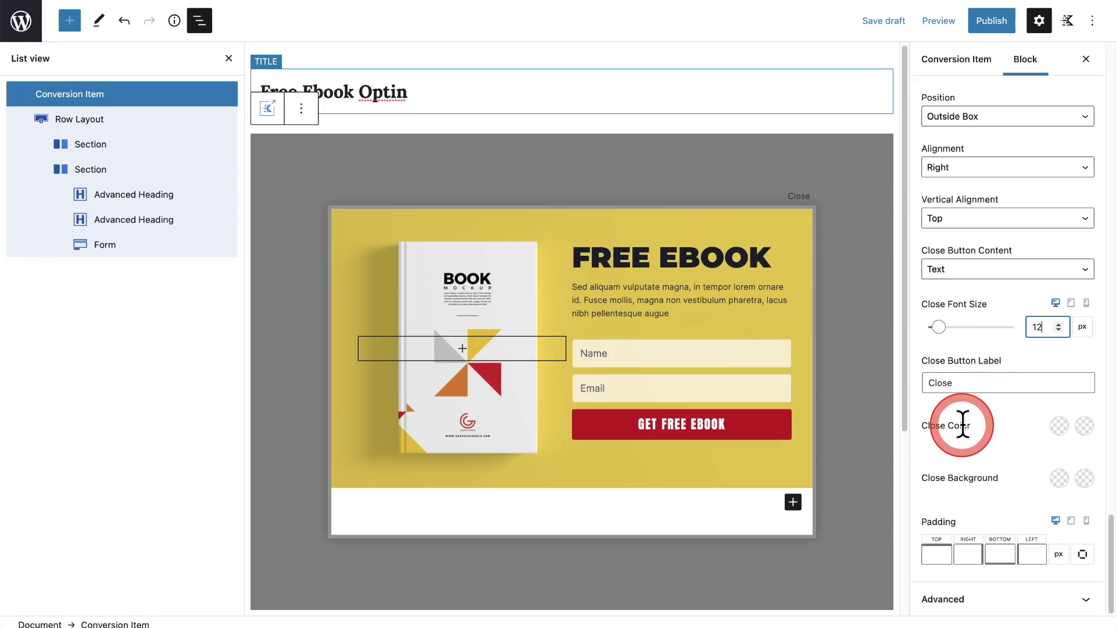
Make the Close label white on a red (F53535) background.
click(1059, 426)
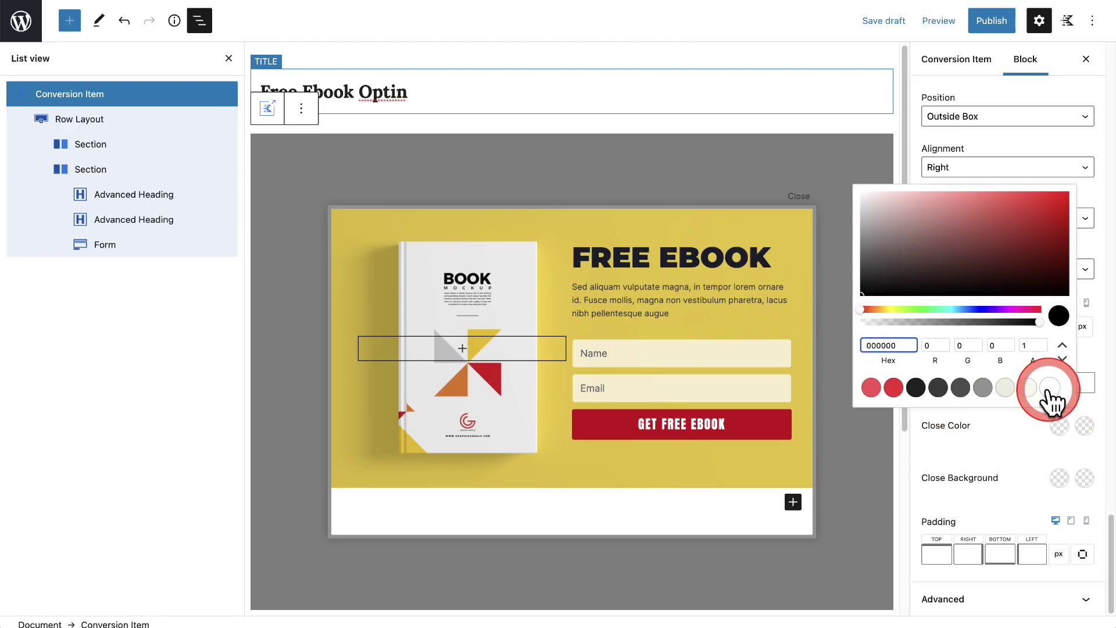
click(1050, 388)
click(1059, 477)
click(871, 440)
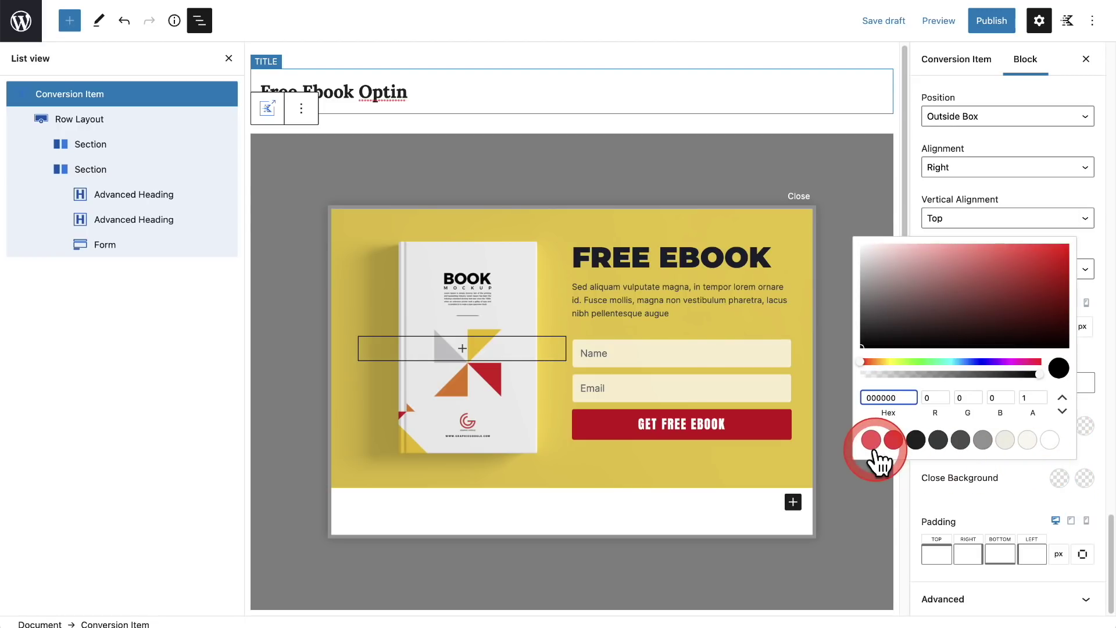
click(894, 440)
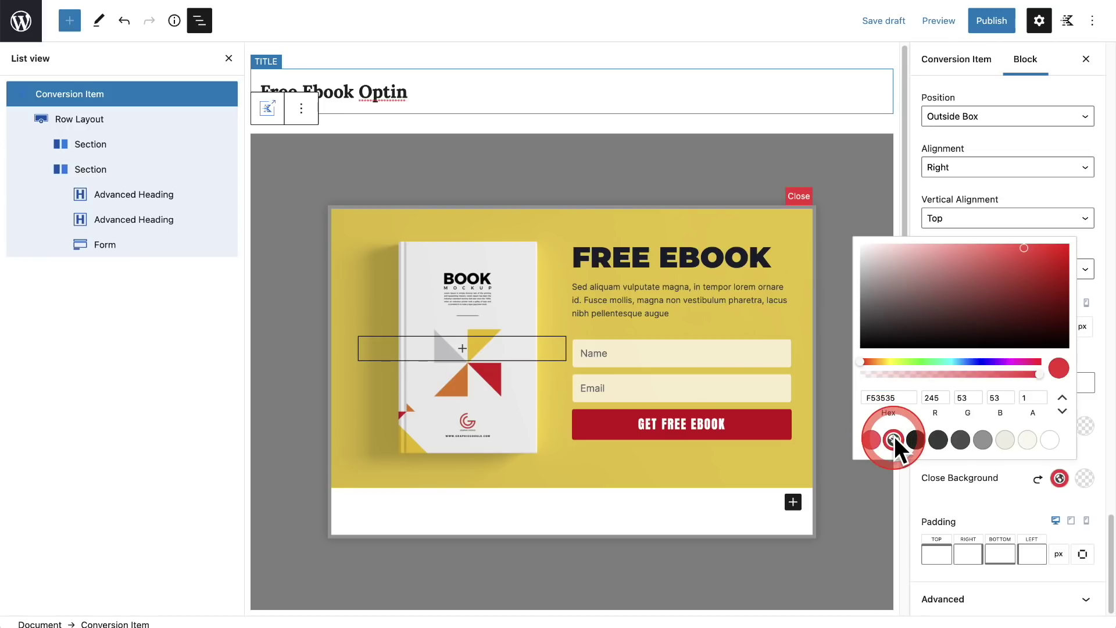
click(957, 494)
Switch the close button to an X icon, then back to the text Close label.
click(963, 384)
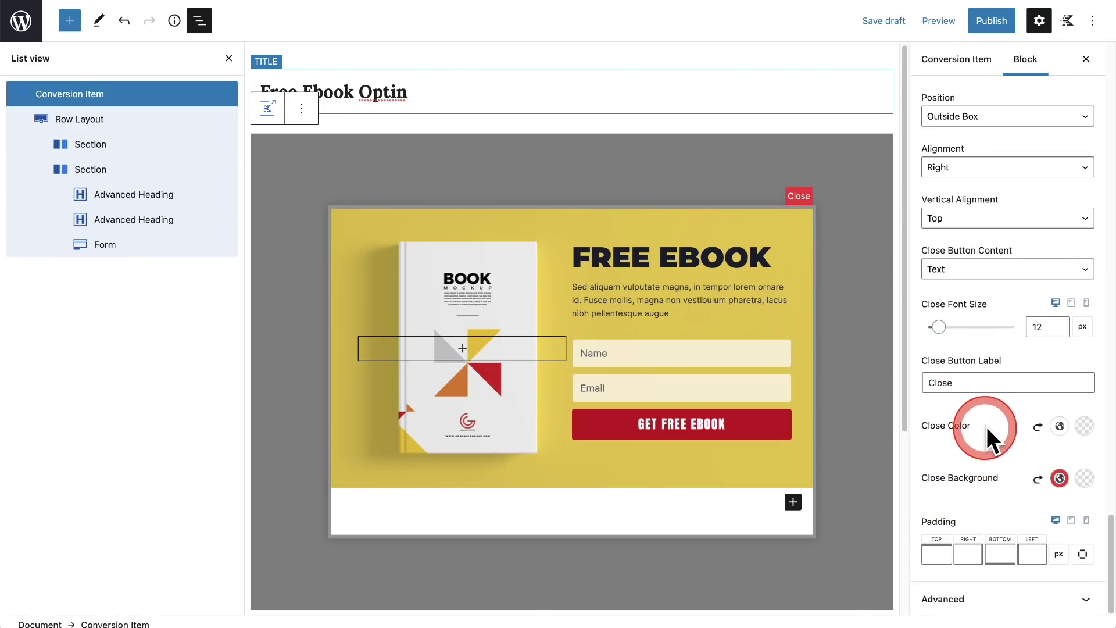
scroll(986, 427, up, 3)
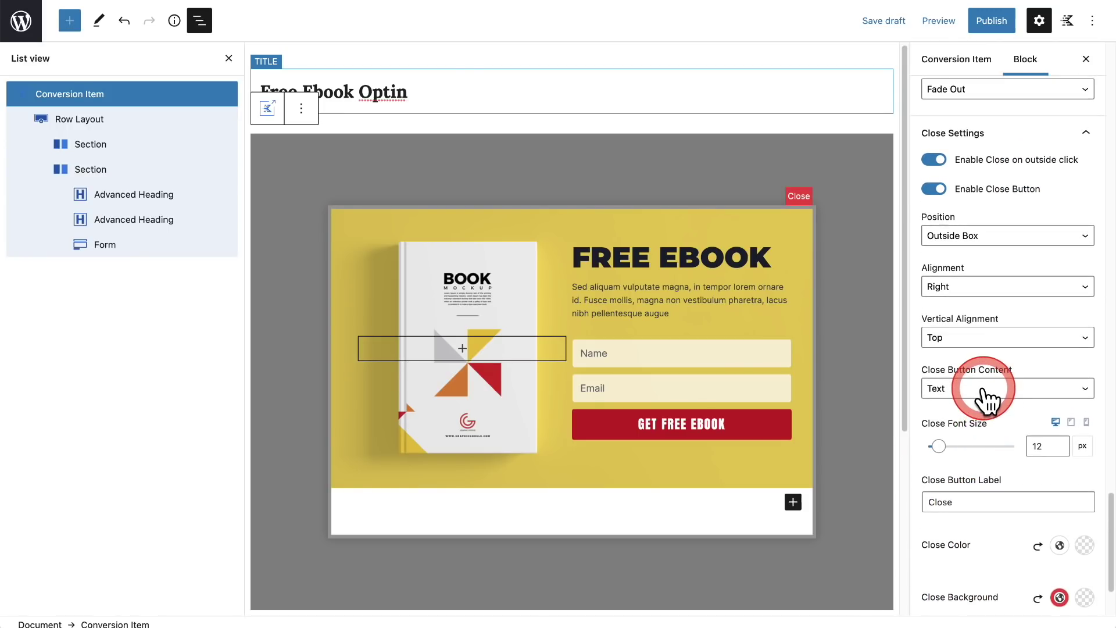
click(988, 389)
click(986, 375)
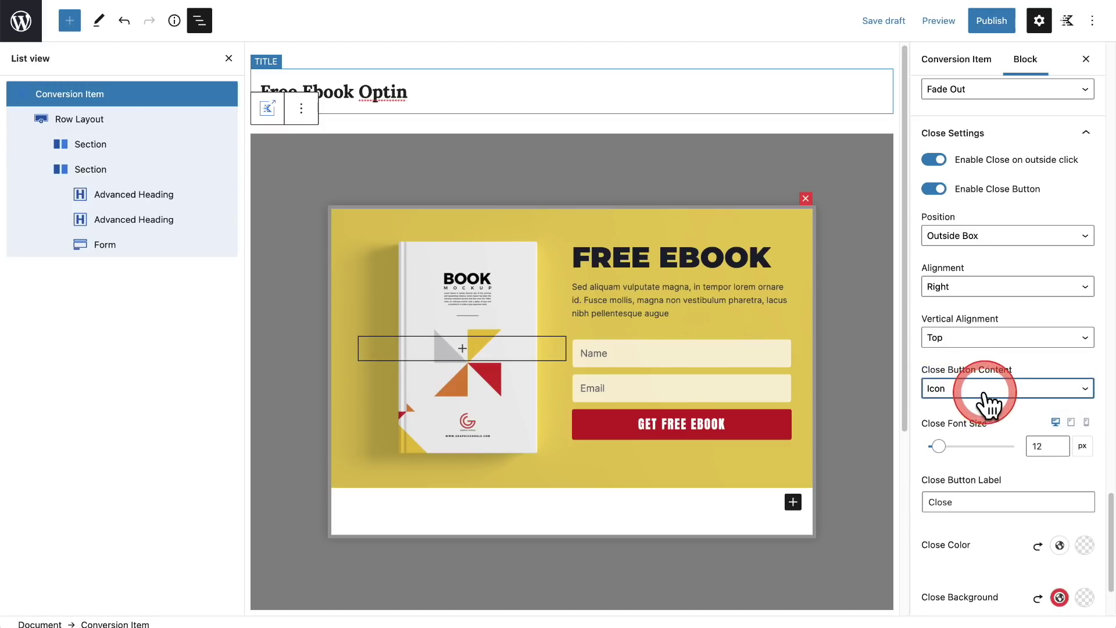
click(985, 398)
click(986, 403)
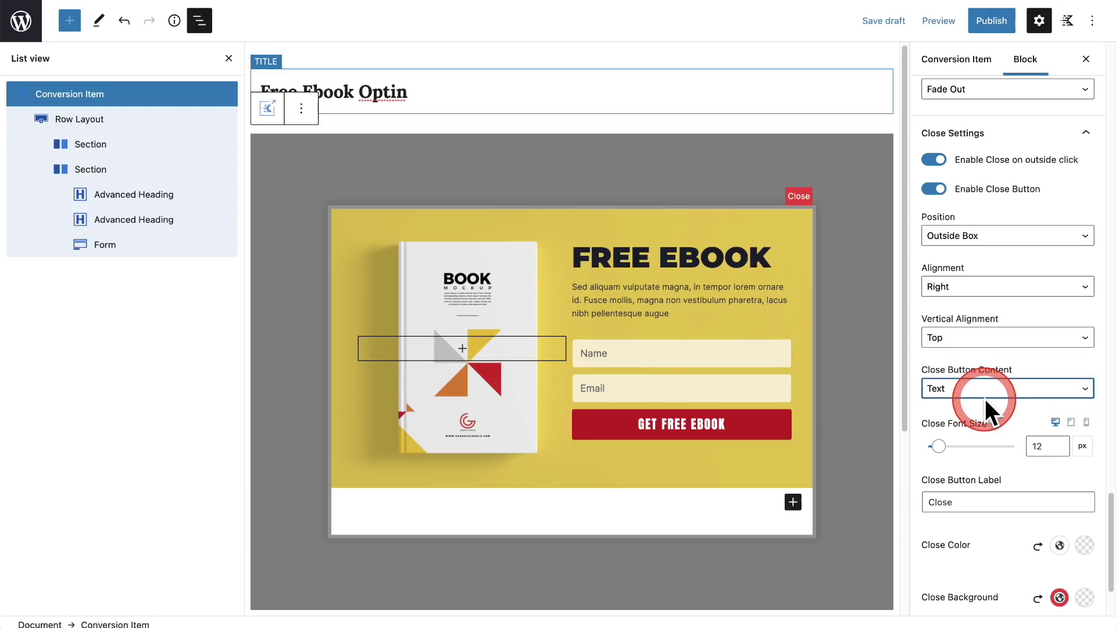
scroll(983, 348, down, 1)
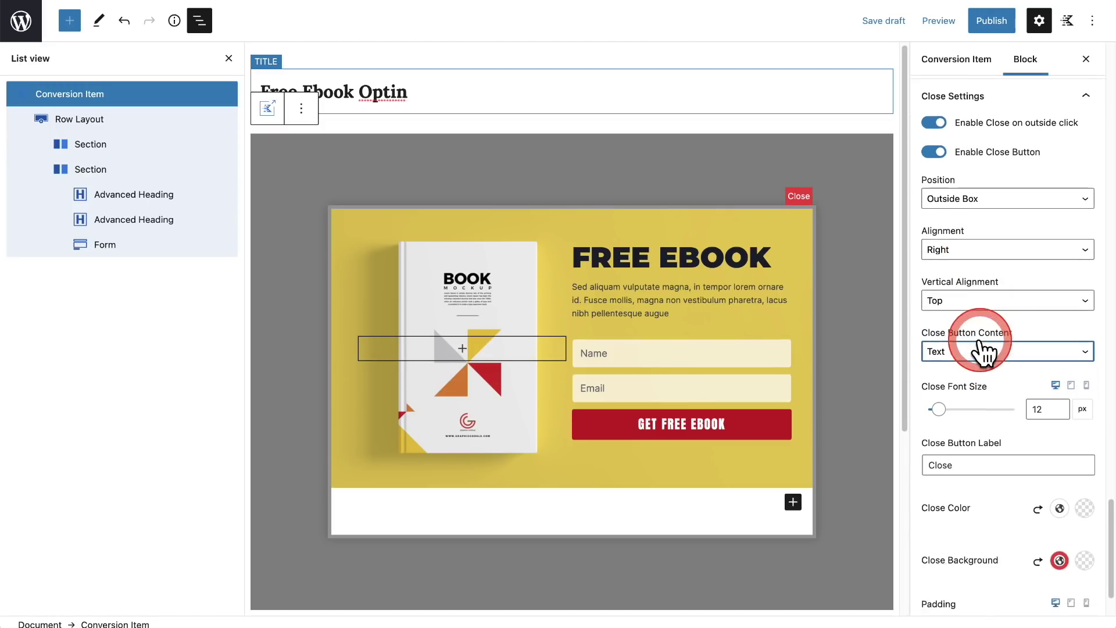
scroll(982, 352, down, 2)
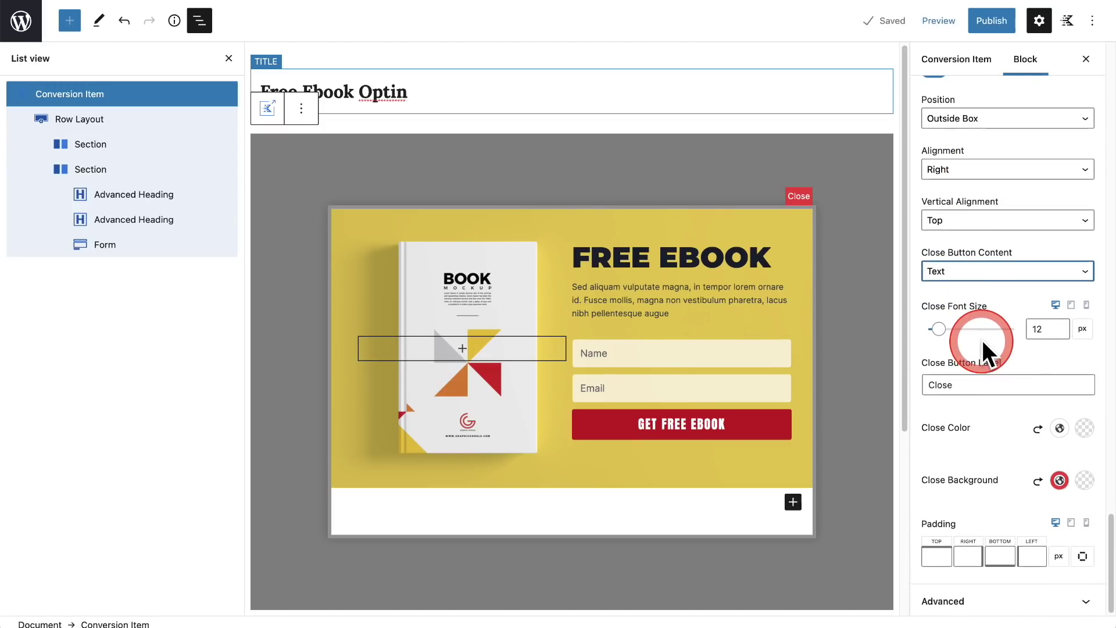
scroll(982, 340, up, 3)
Set the Close button Position to Inside Box, placing it at the top-right corner.
click(991, 245)
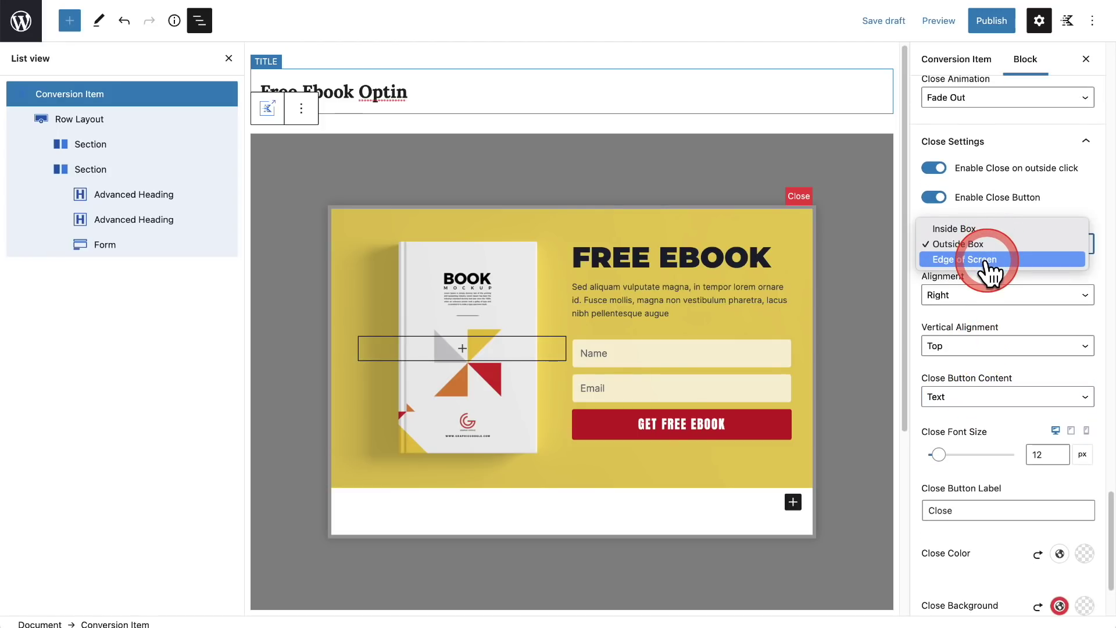
click(976, 229)
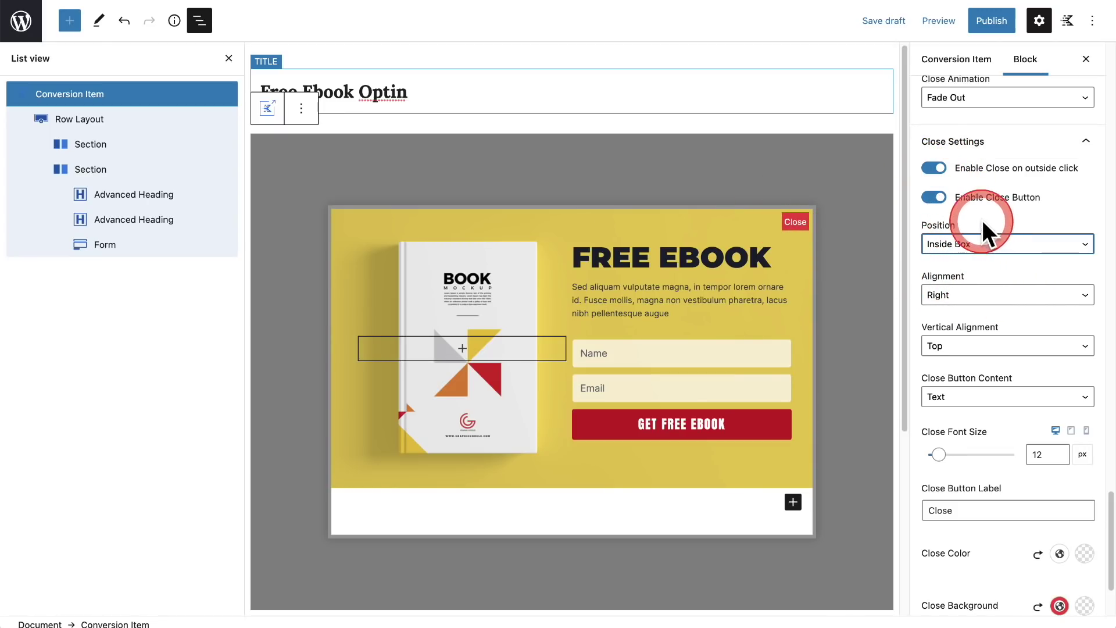
scroll(978, 244, down, 4)
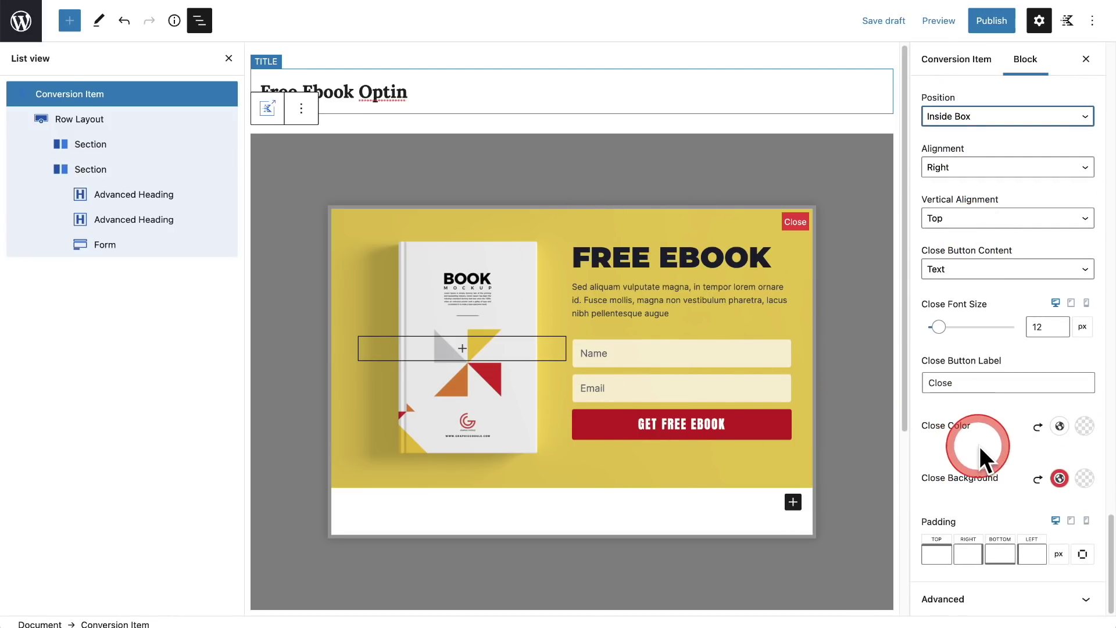
Publish the Free Ebook Optin popup.
scroll(983, 406, up, 10)
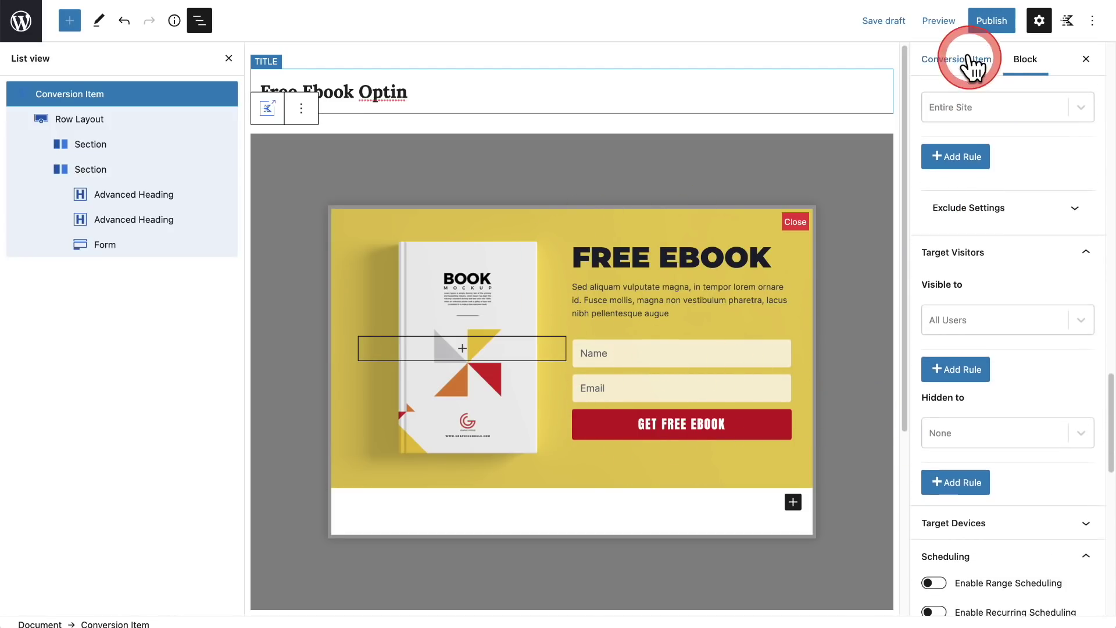
click(984, 28)
click(984, 23)
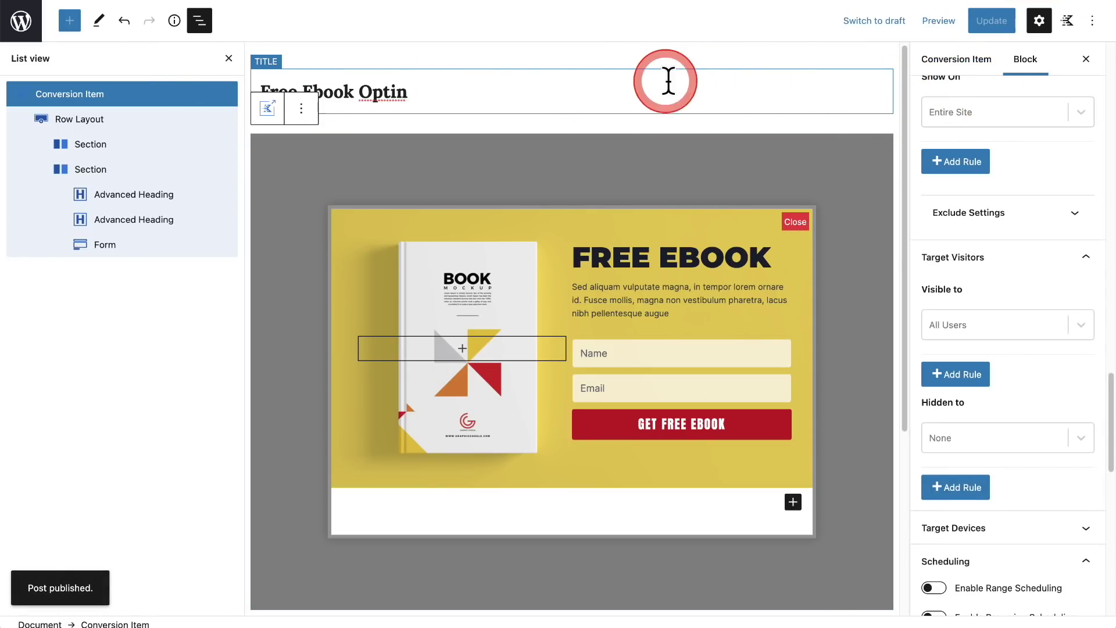
Set the popup's Target Pages Show On to Front Page and update it.
click(1085, 59)
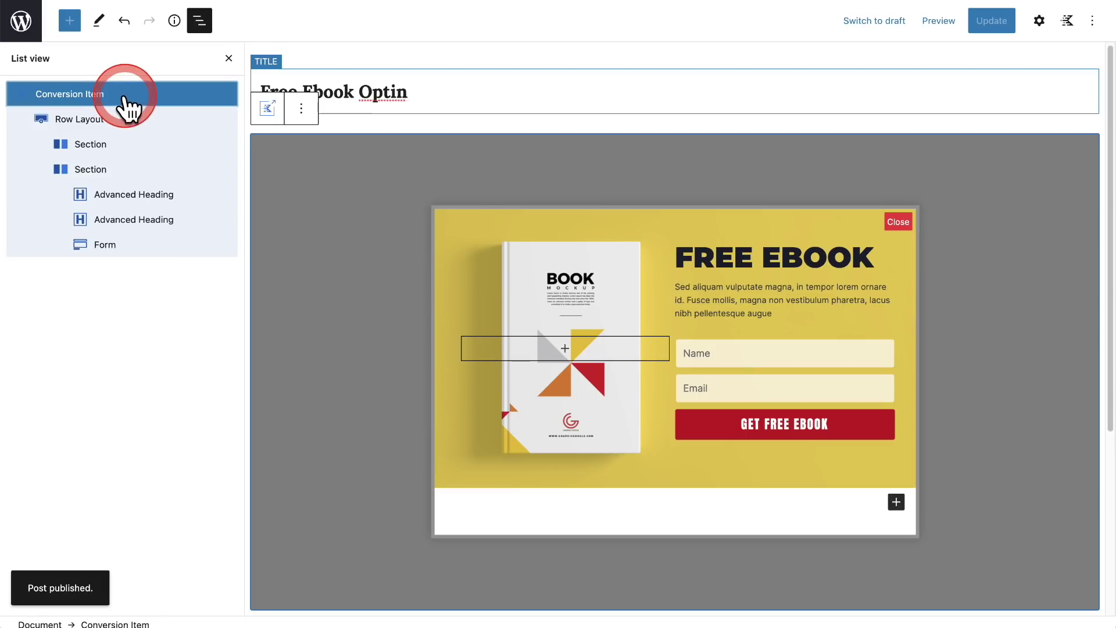
click(1039, 21)
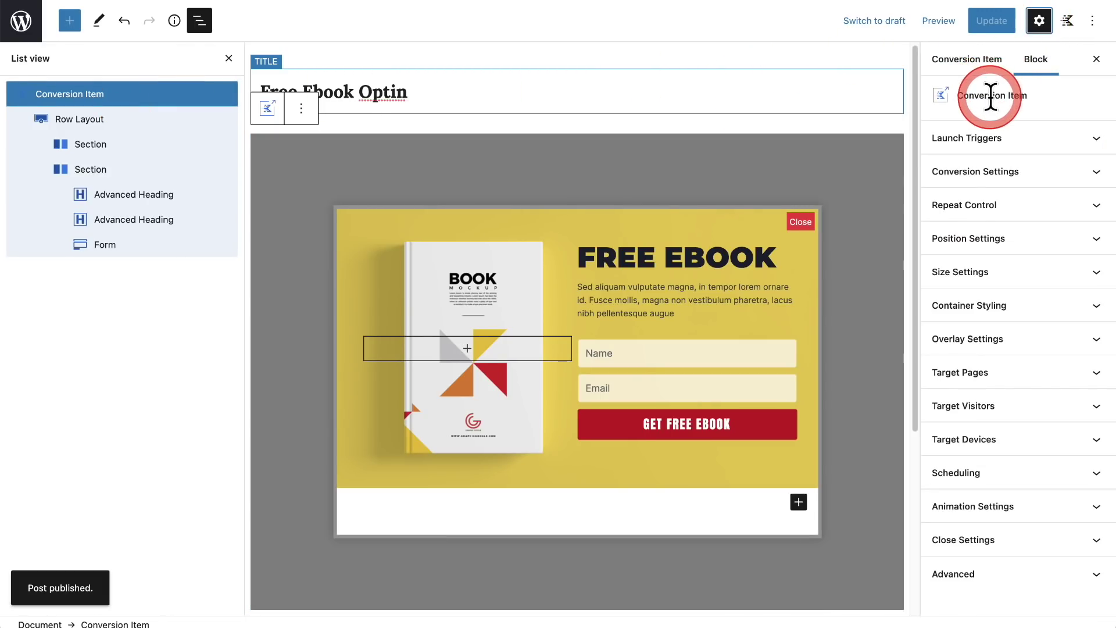
click(1007, 142)
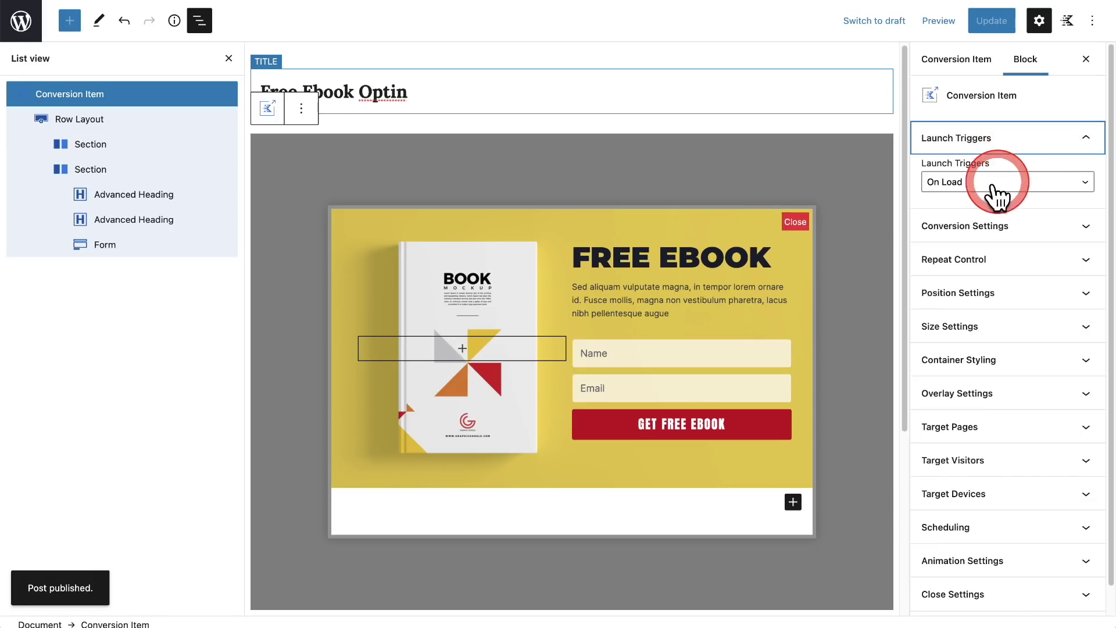
click(1010, 429)
click(1013, 488)
click(1003, 523)
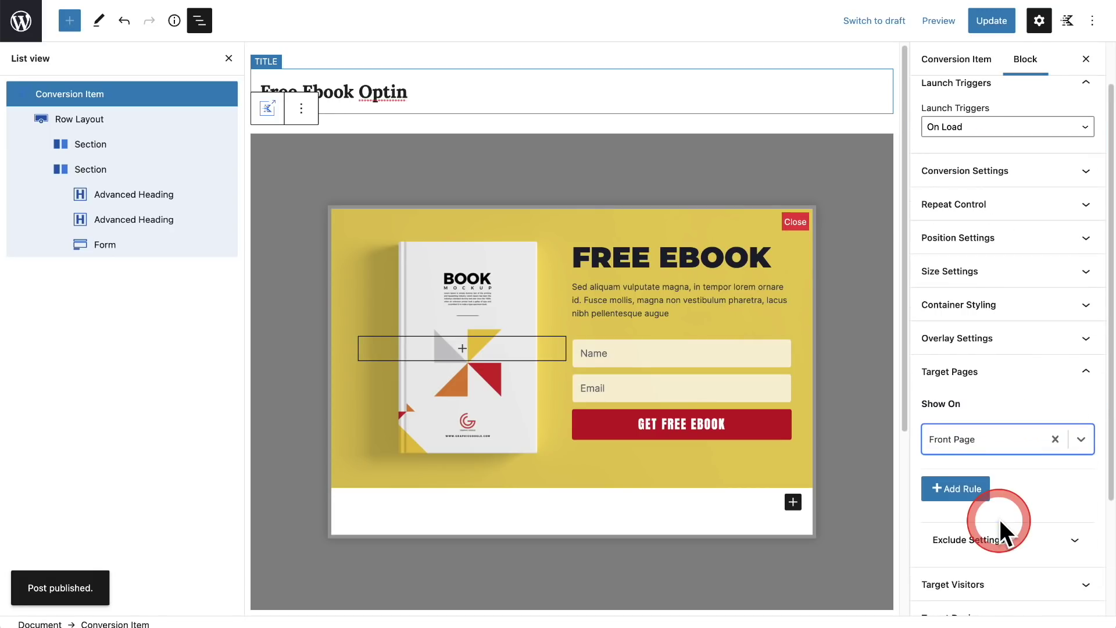
click(991, 21)
Leave the editor for the Conversion Items list and visit the live site's front page.
click(27, 23)
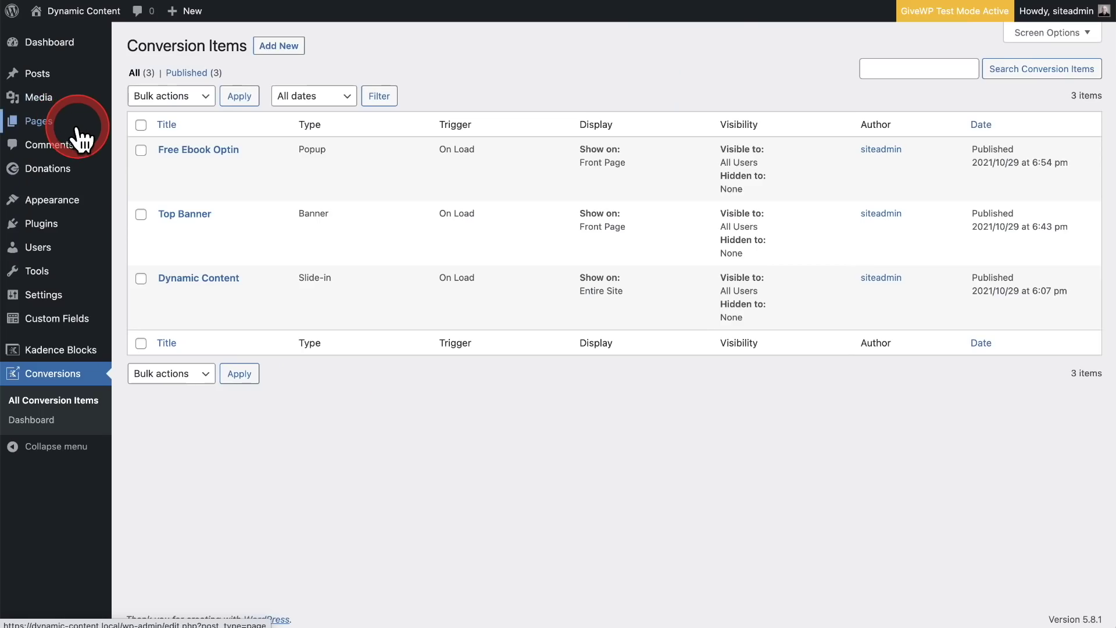
click(74, 36)
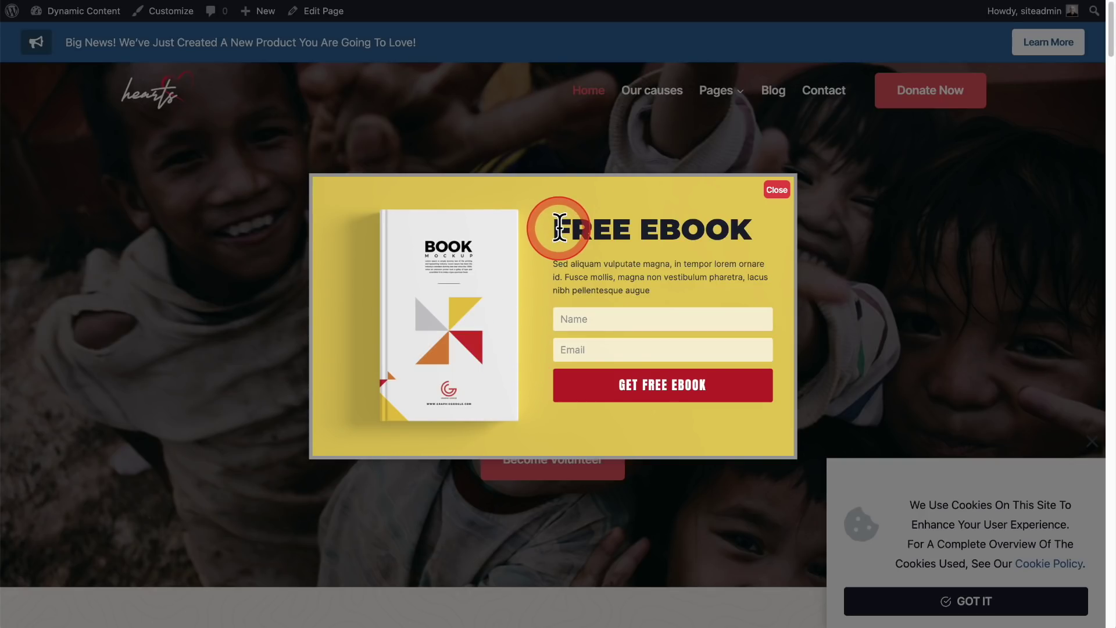
drag(559, 228, 758, 227)
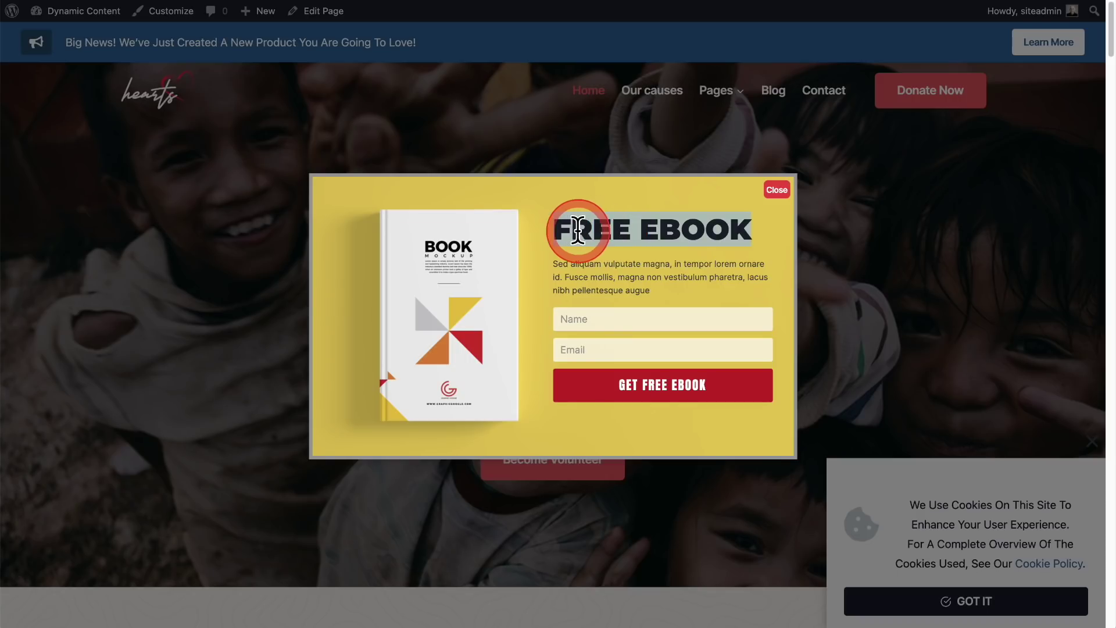
drag(553, 221, 755, 228)
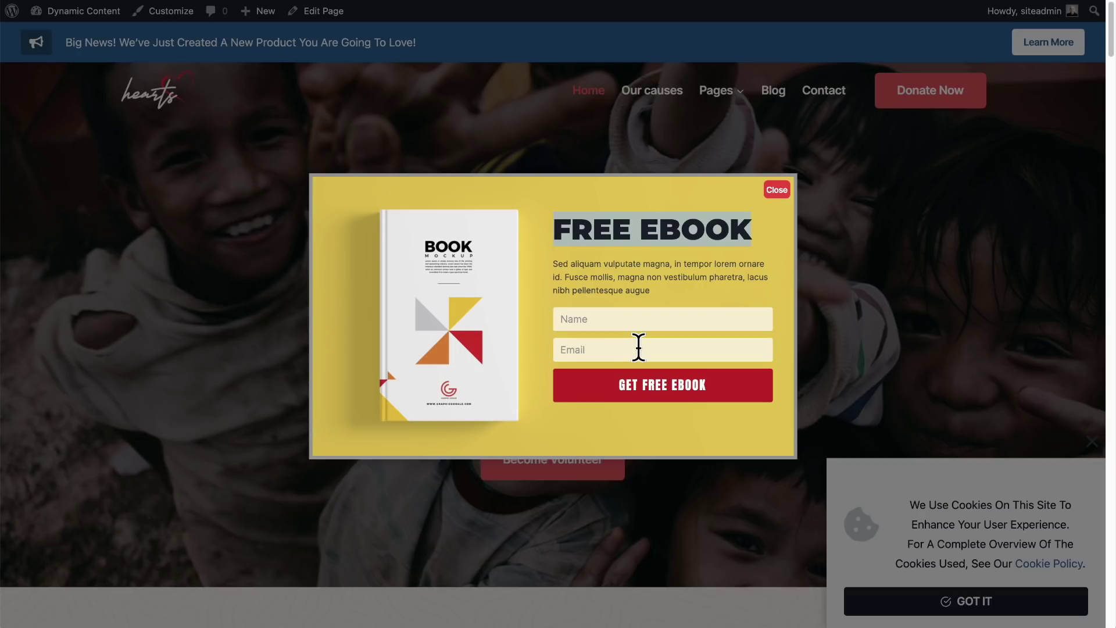
Dismiss the ebook popup, open 'How to Sell Charity to a Skeptic' from All Posts, and scroll to its custom fields.
click(756, 197)
click(777, 190)
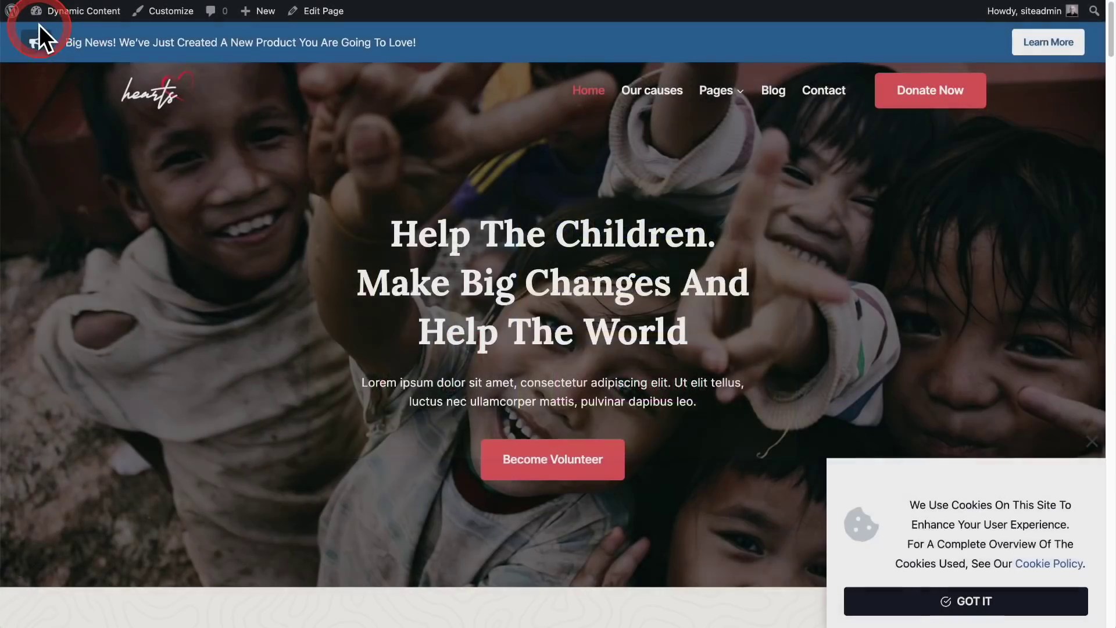
mouse_move(70, 12)
click(51, 37)
click(177, 246)
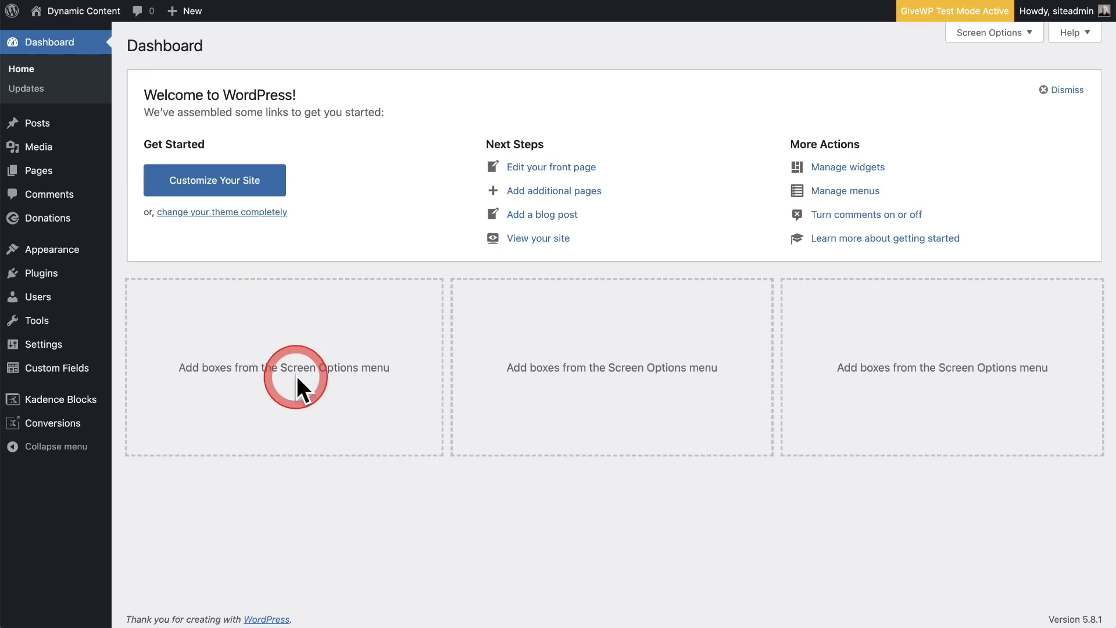
mouse_move(57, 125)
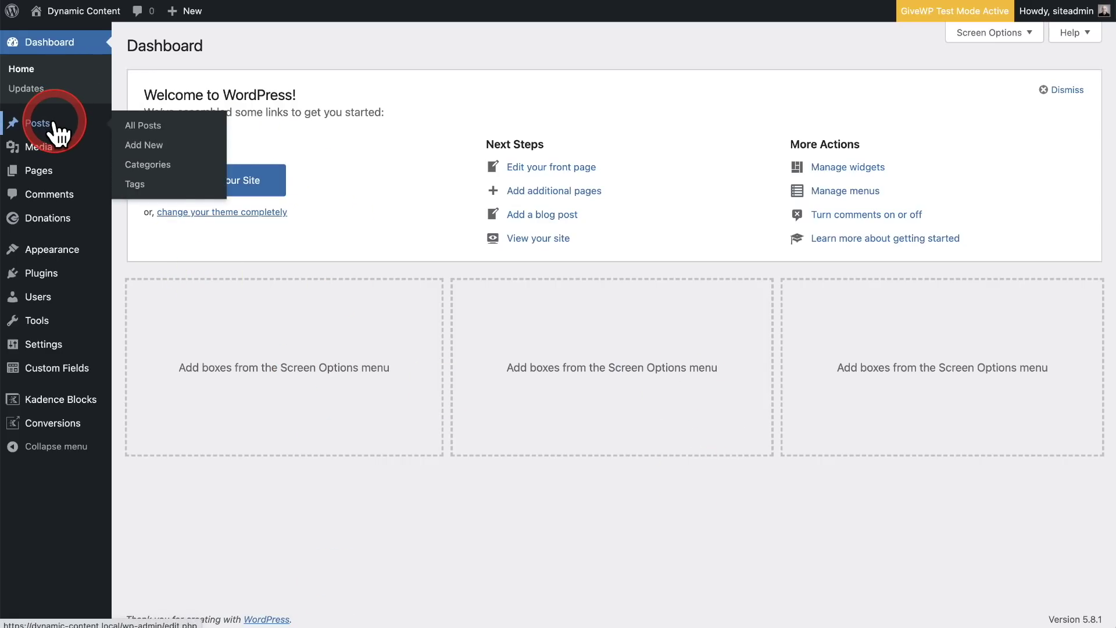
click(195, 117)
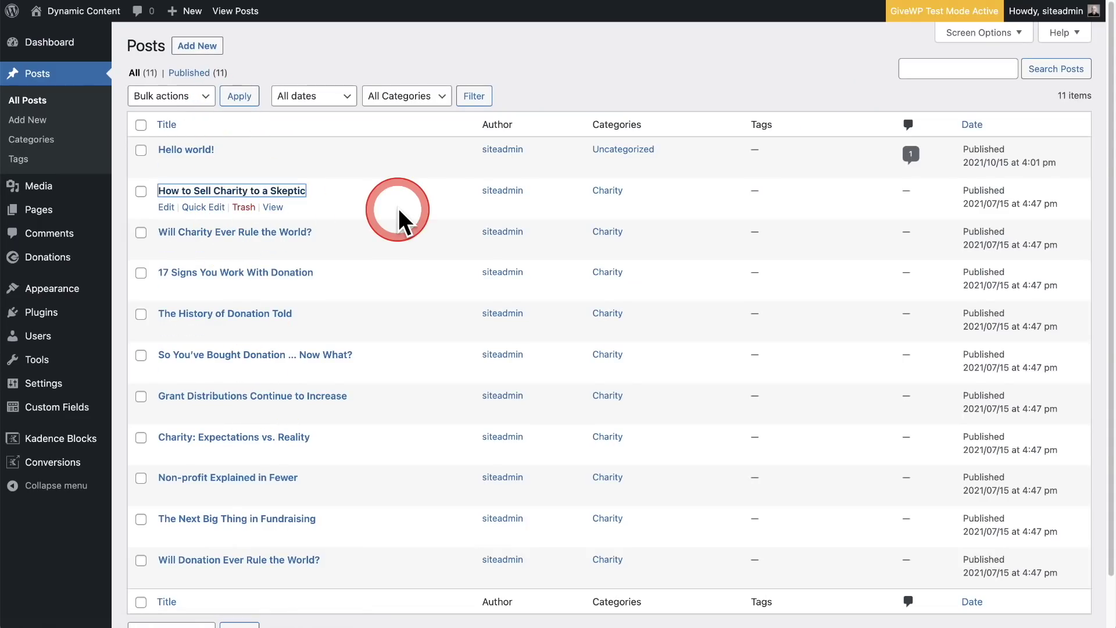
scroll(288, 267, down, 10)
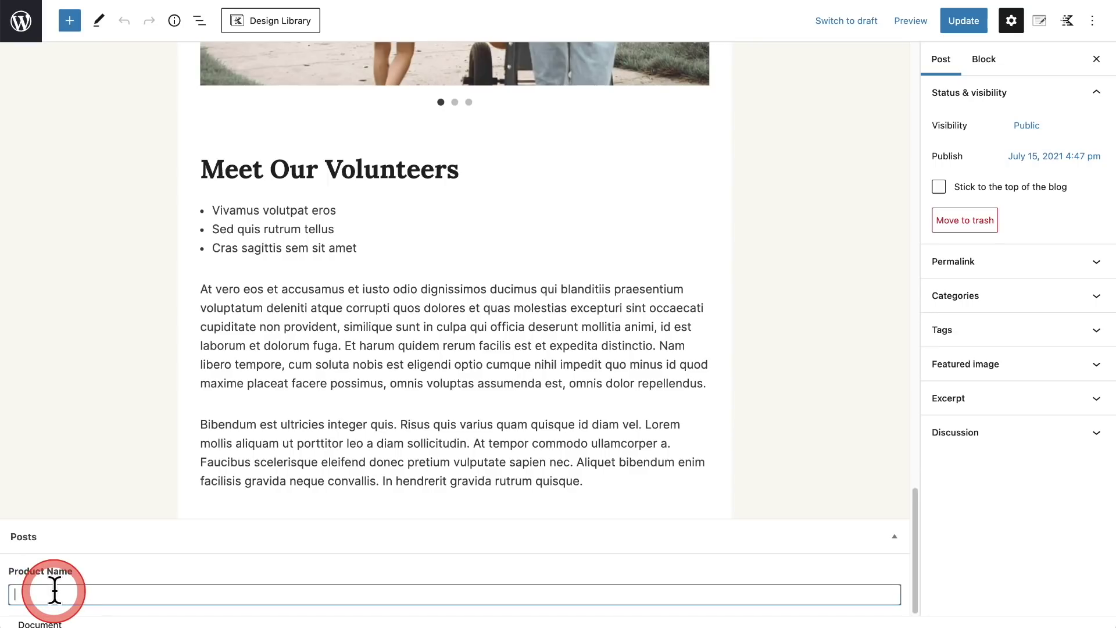
Paste 'Kadence Conversions' into the Product Name custom field and update the post.
text(Kadence Conversions)
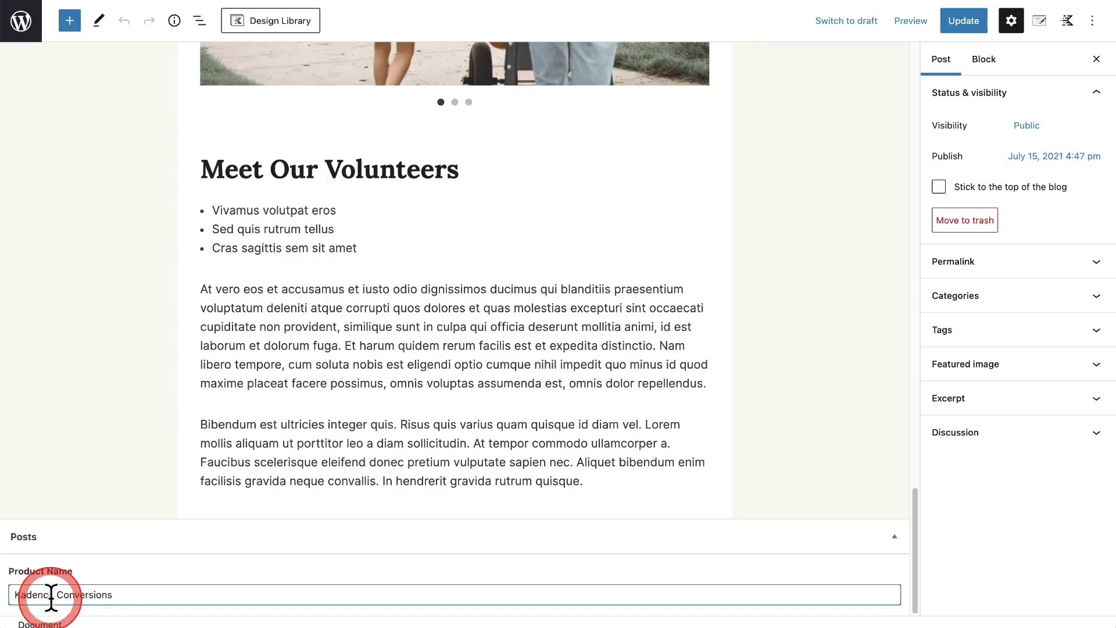
click(116, 597)
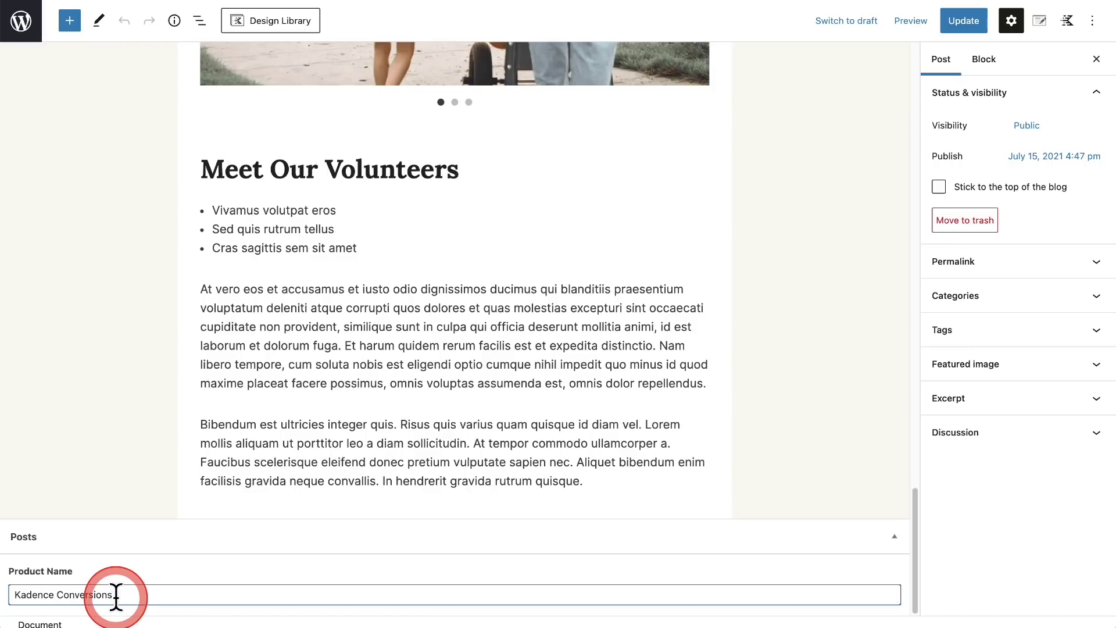
drag(116, 597, 475, 284)
drag(700, 167, 731, 143)
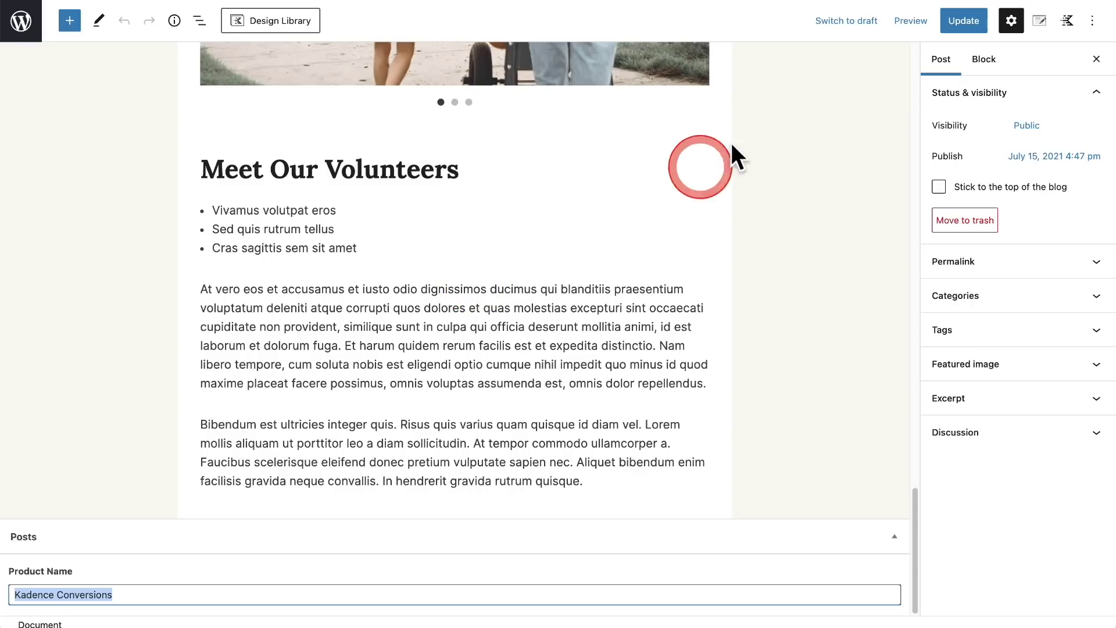
click(964, 20)
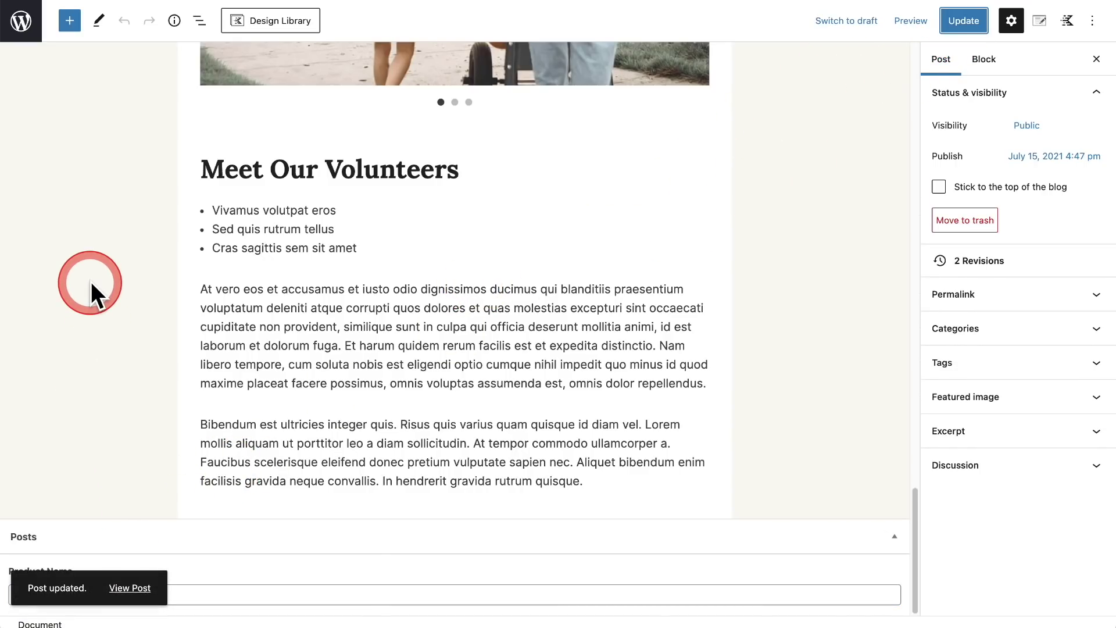
Open the Free Ebook Optin popup from Conversion Items and select its FREE EBOOK heading.
click(21, 21)
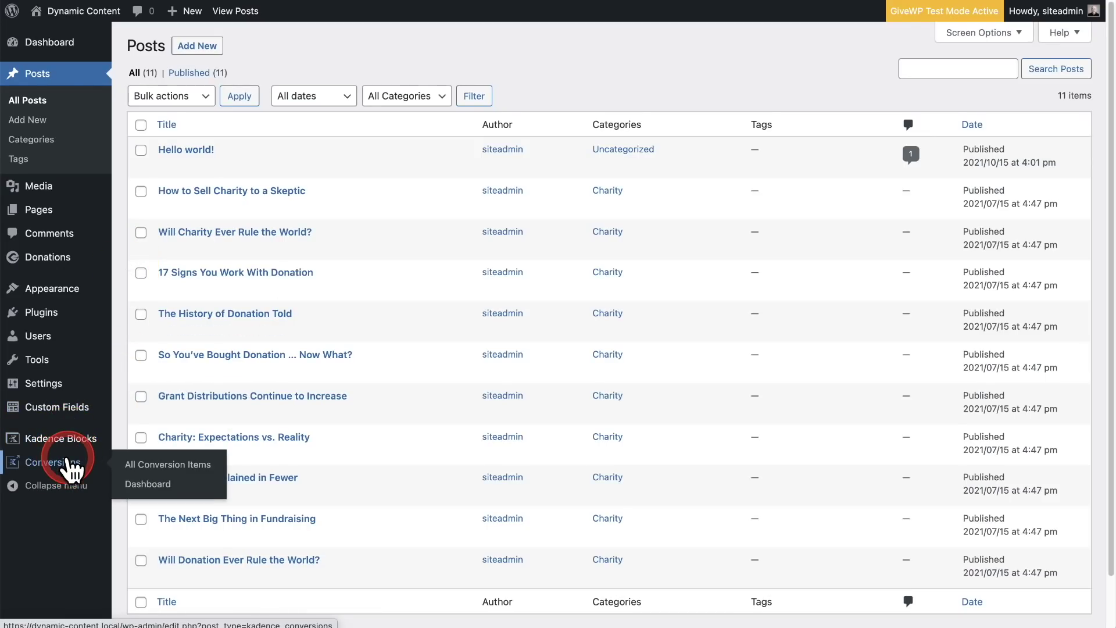
click(71, 465)
click(201, 149)
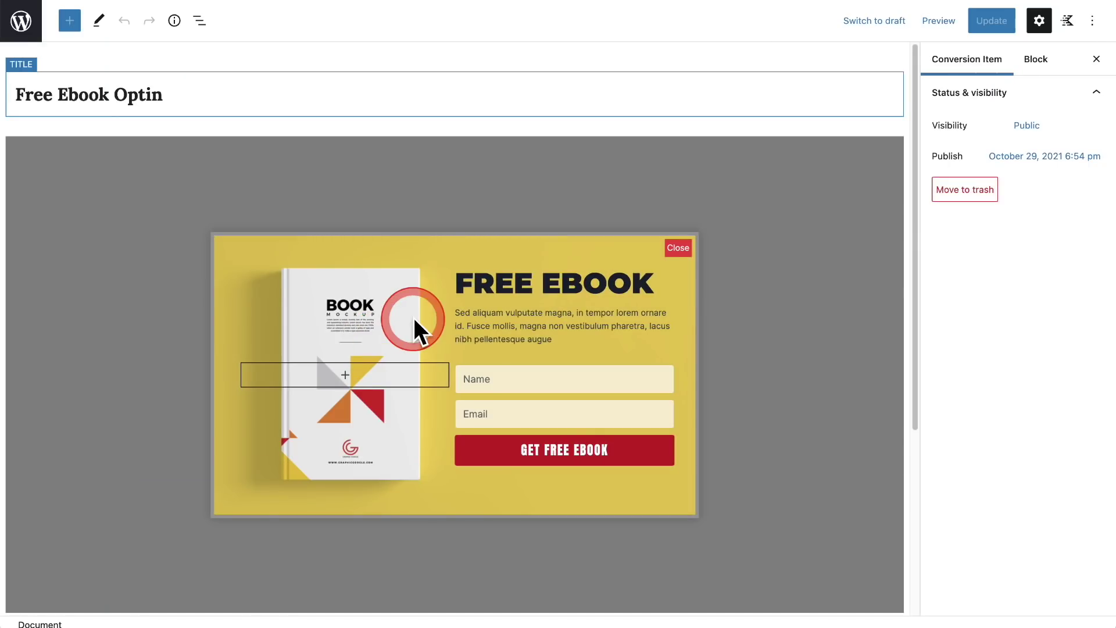
click(512, 285)
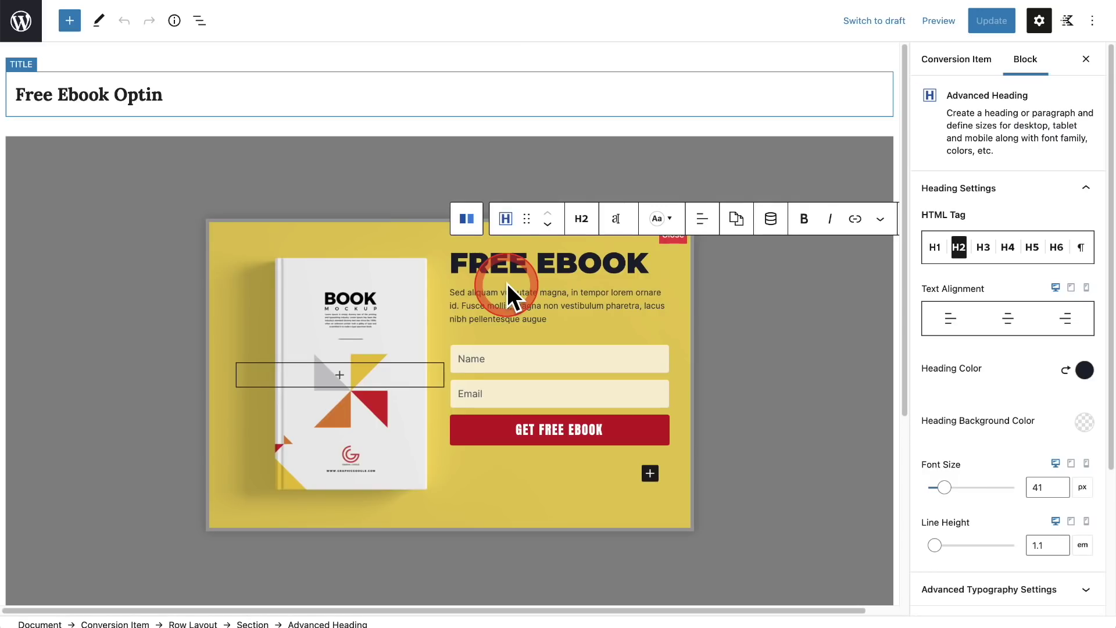
Set the heading's dynamic content to the Post Custom Field 'Product Name'.
click(771, 220)
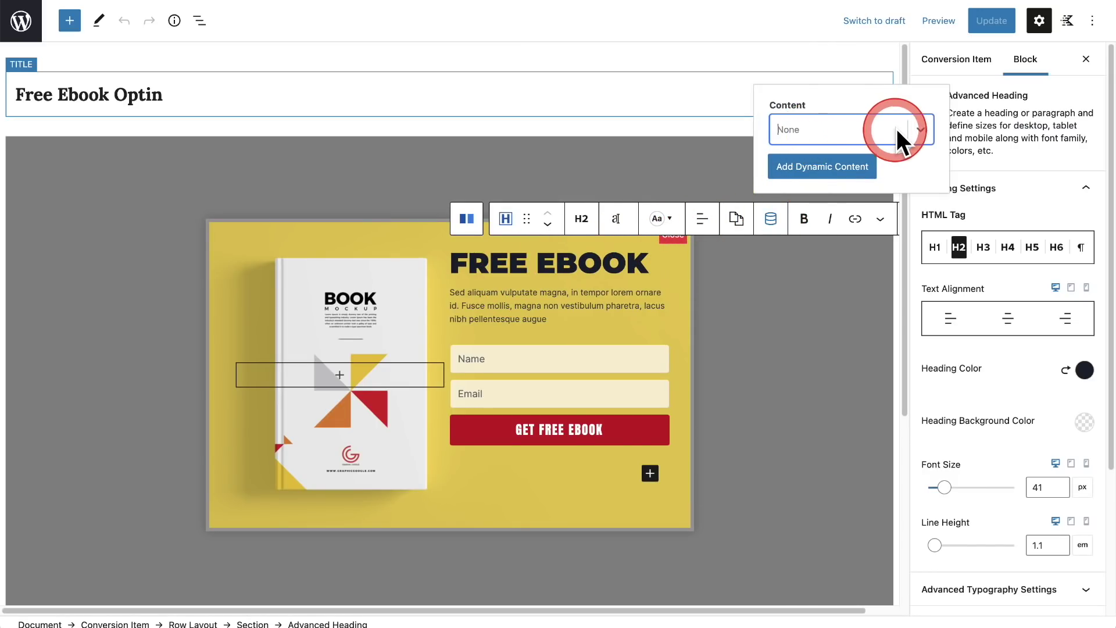
click(918, 130)
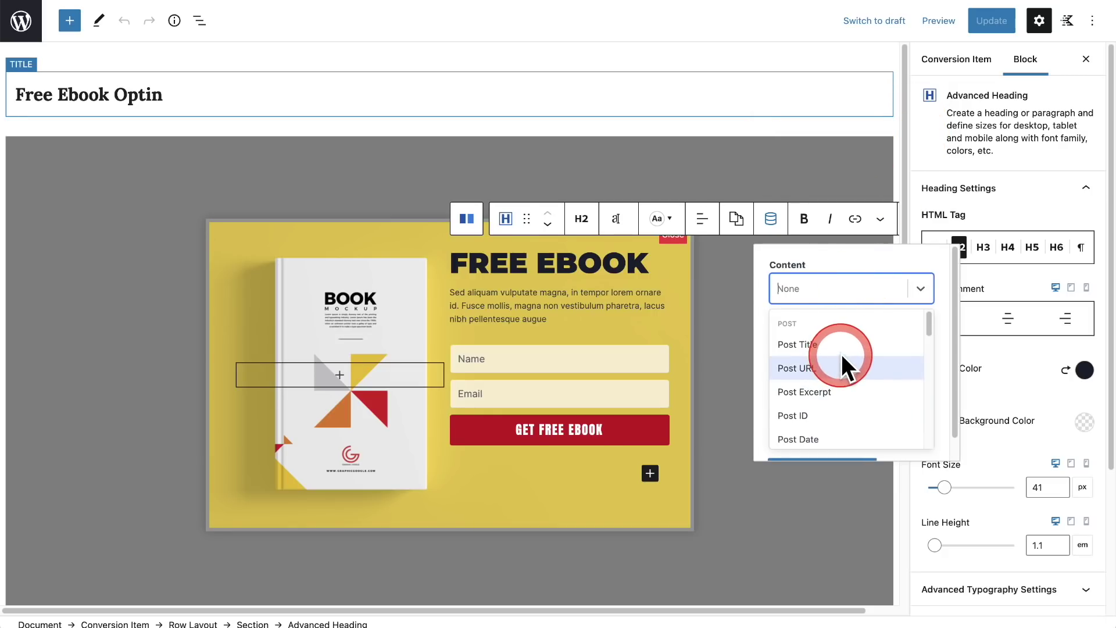
scroll(844, 356, down, 5)
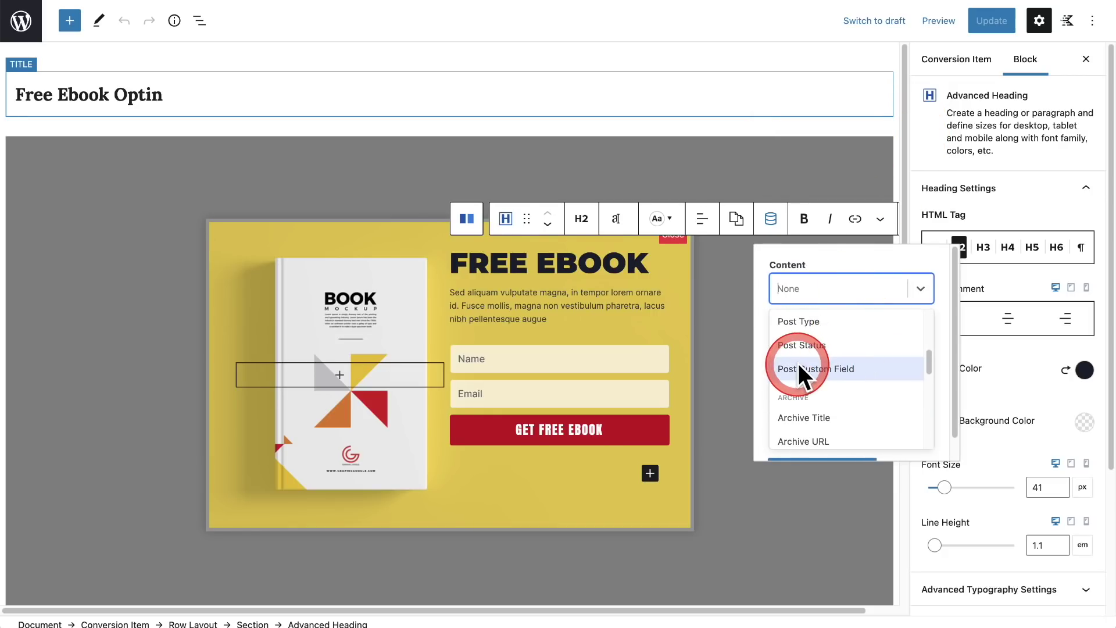
click(798, 363)
click(851, 389)
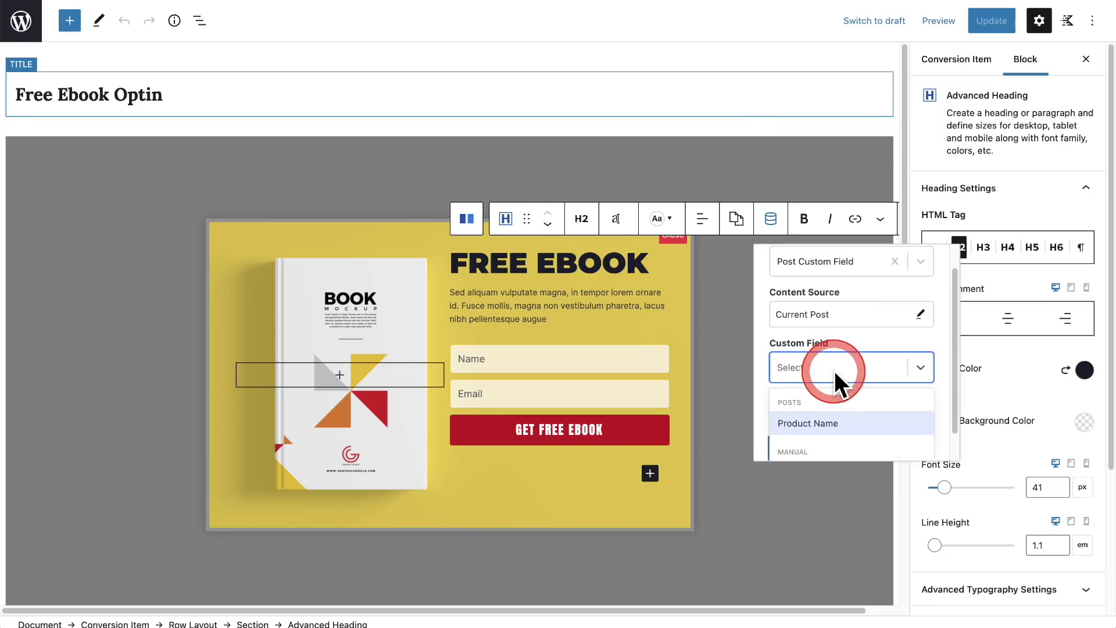
click(839, 391)
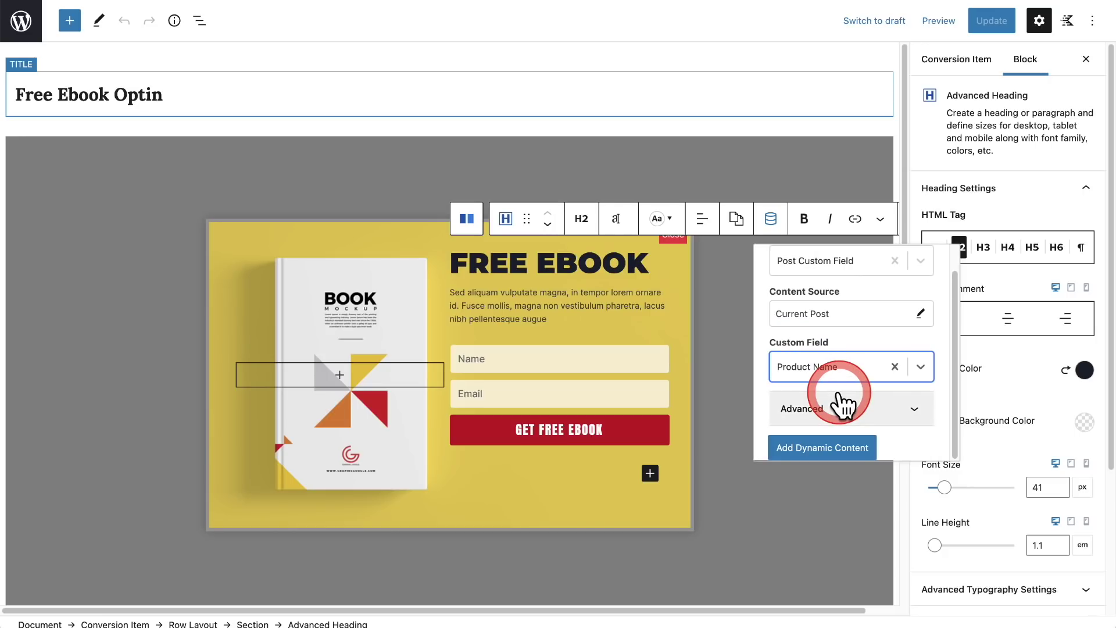
Give the dynamic content a 'FREE EBOOK' fallback, apply it, and update the item.
click(908, 408)
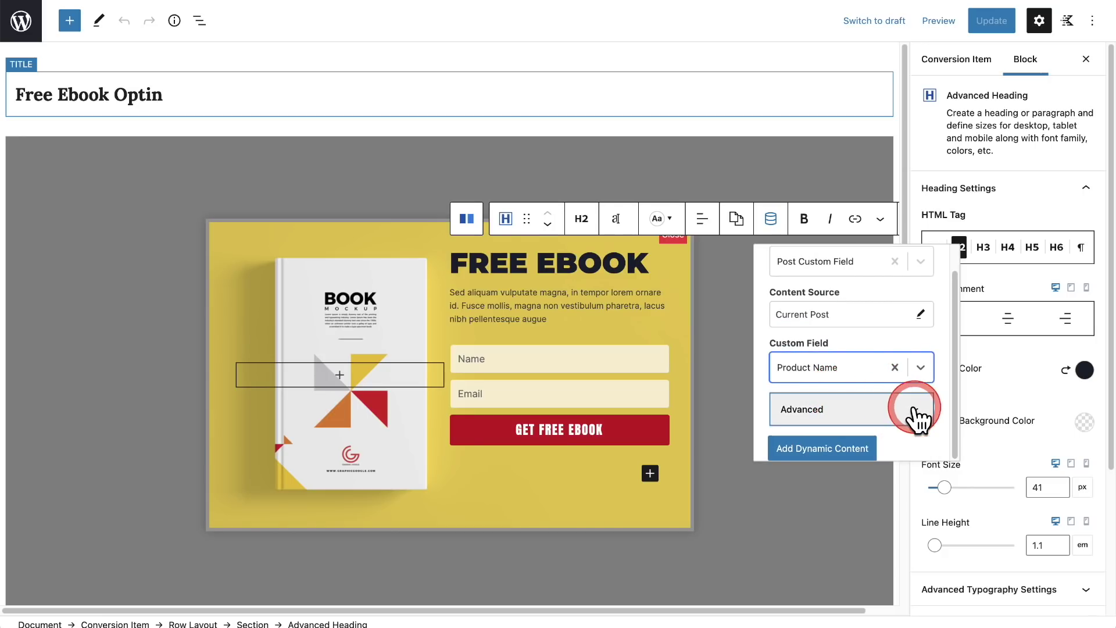
scroll(895, 398, down, 1)
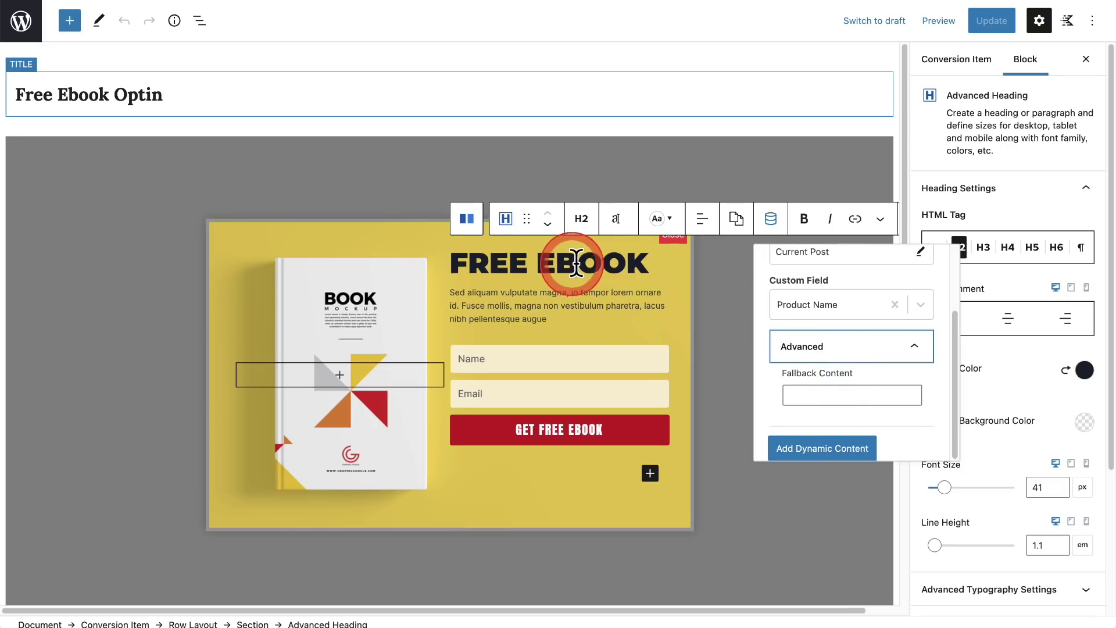
click(819, 395)
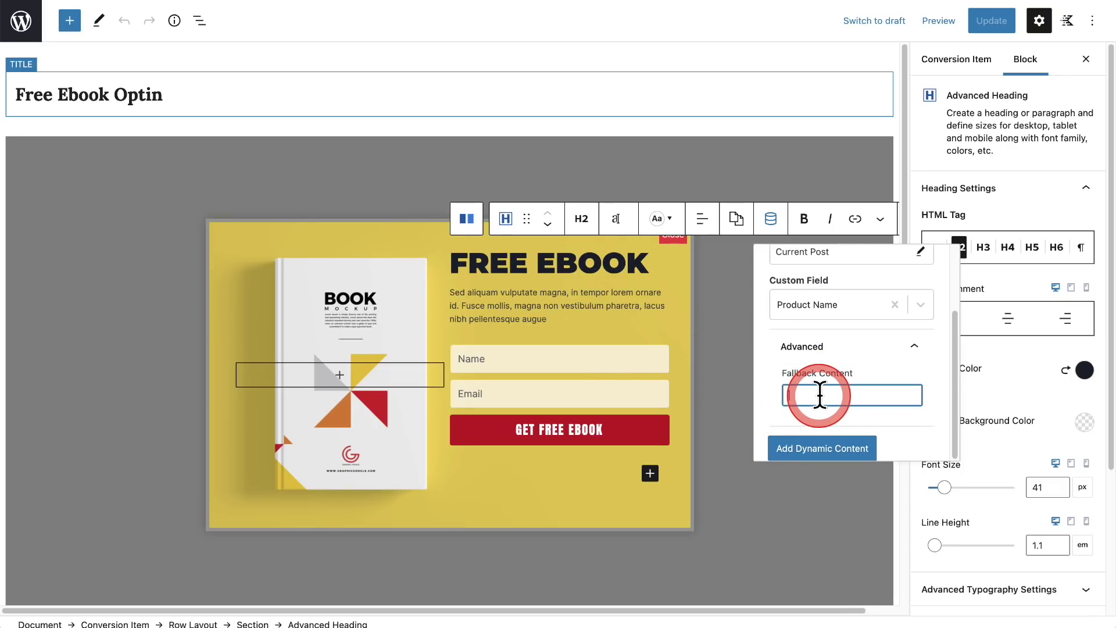
text(FREE EBOOK)
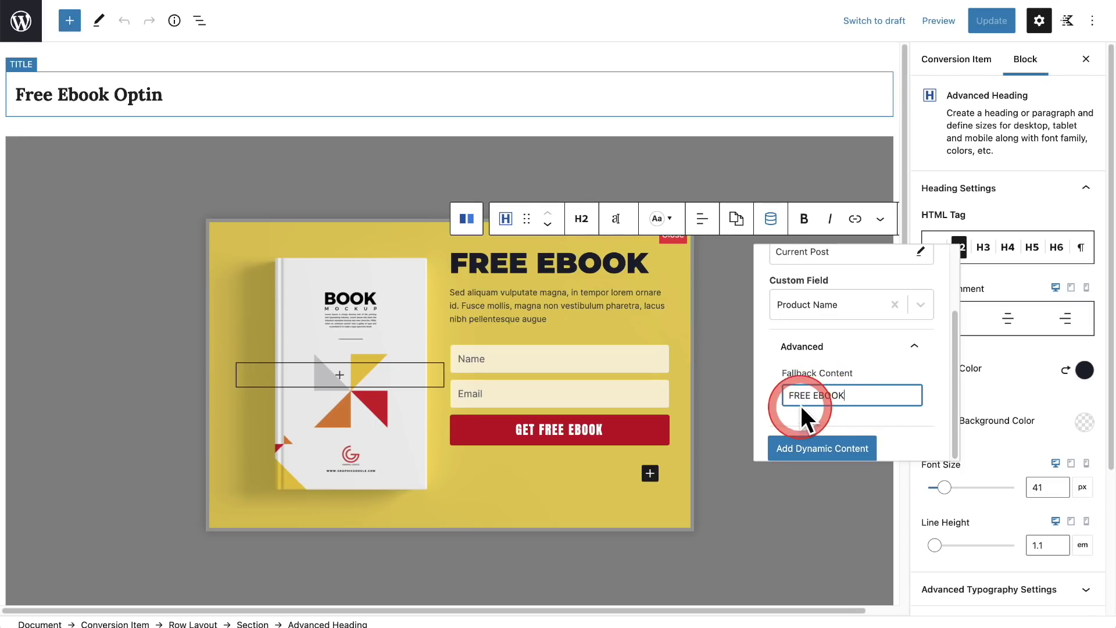
click(823, 446)
click(991, 21)
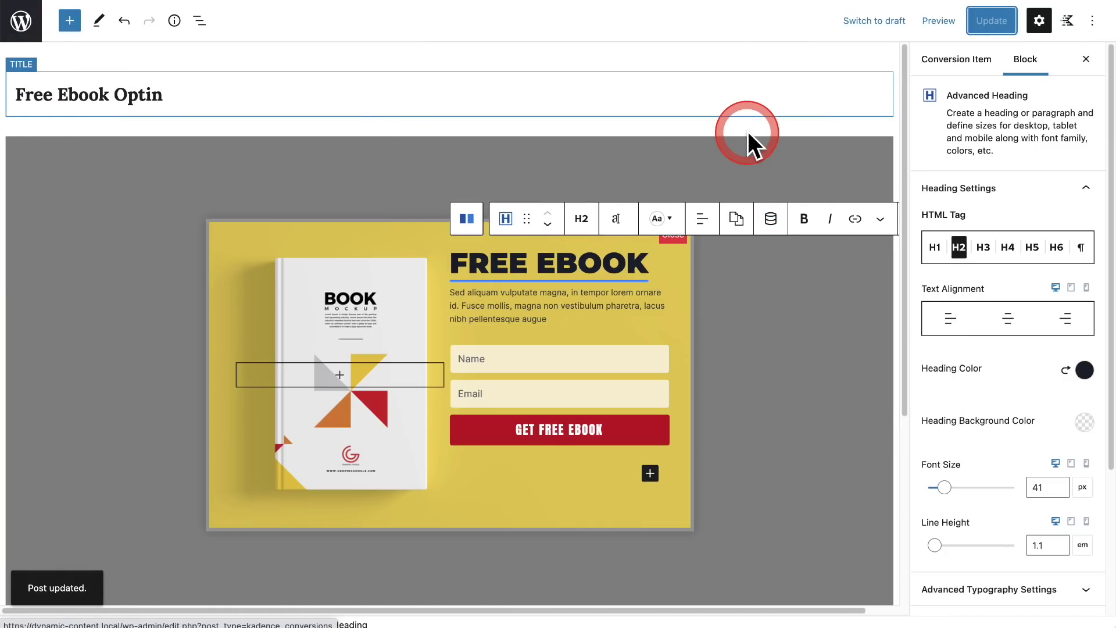
Select the whole Free Ebook Optin conversion item from List view.
click(956, 60)
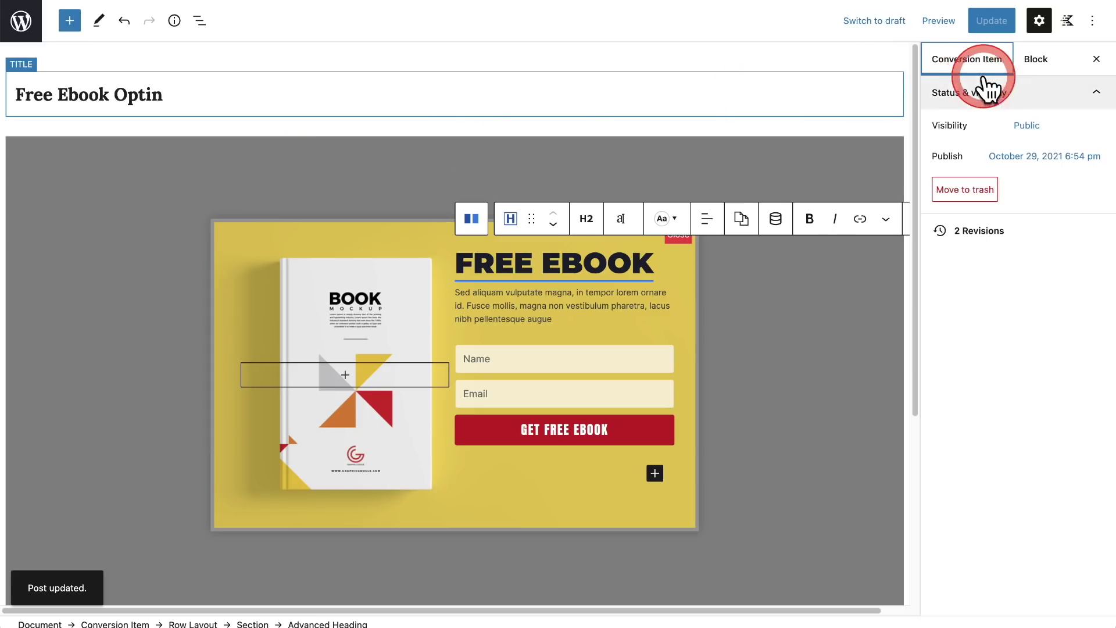
click(1038, 60)
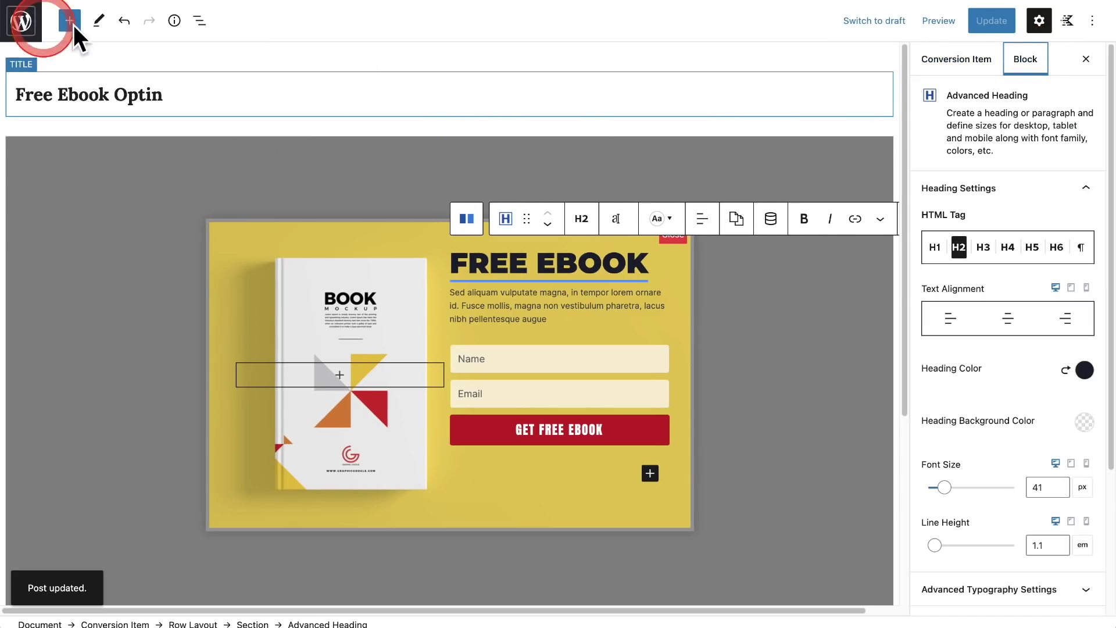
click(199, 21)
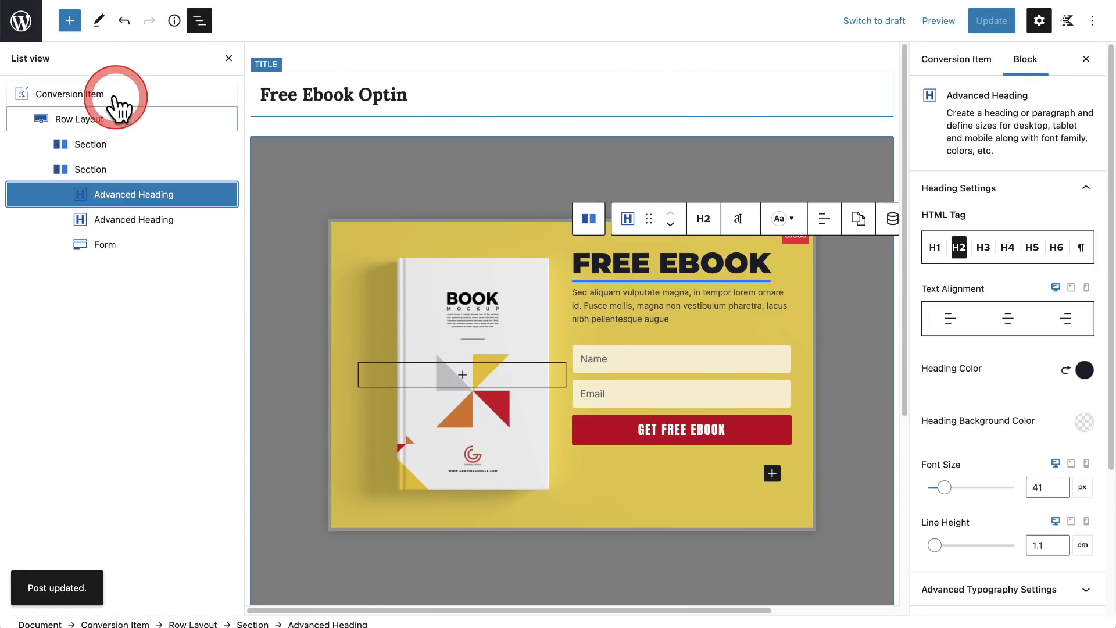
click(115, 97)
Set Target Pages Show On to Entire Site, update, and return to Conversion Items.
click(1008, 143)
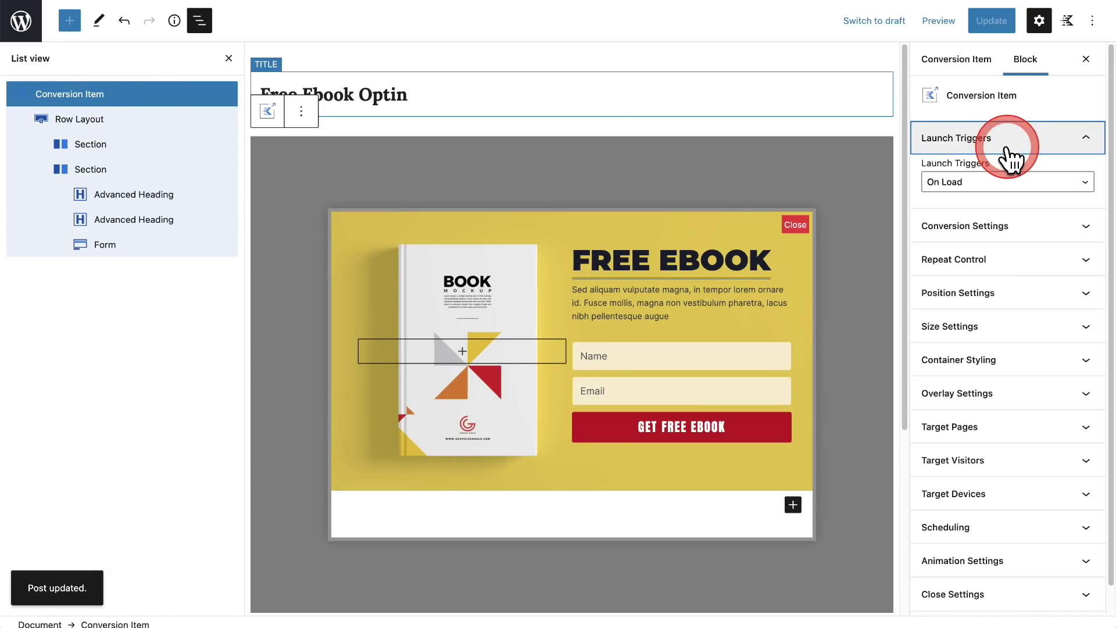
click(984, 428)
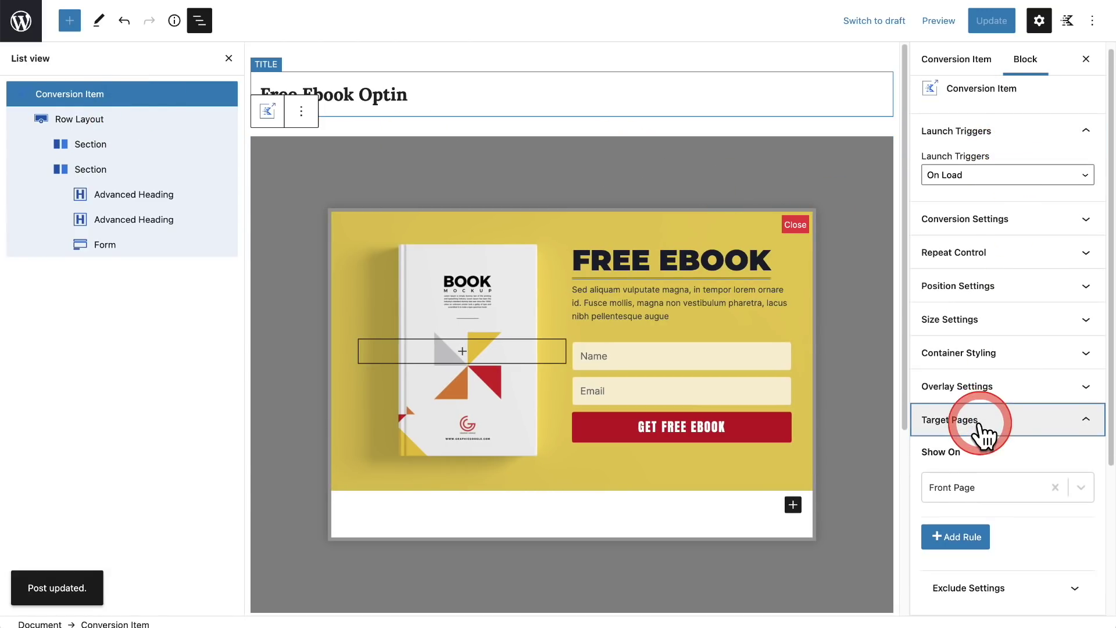
click(992, 426)
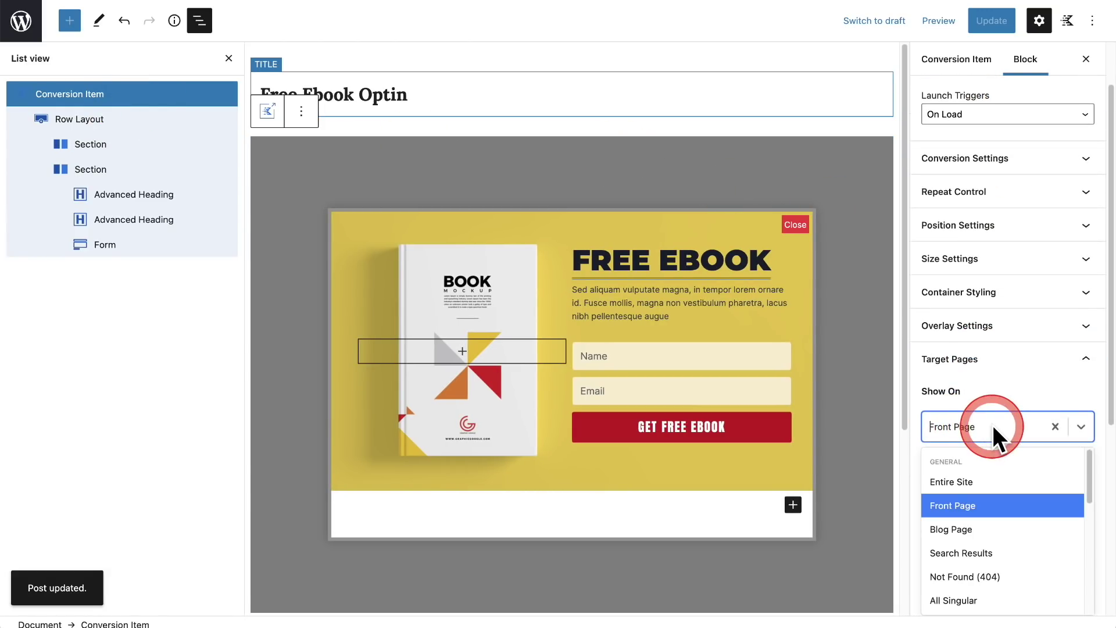
click(995, 483)
click(995, 24)
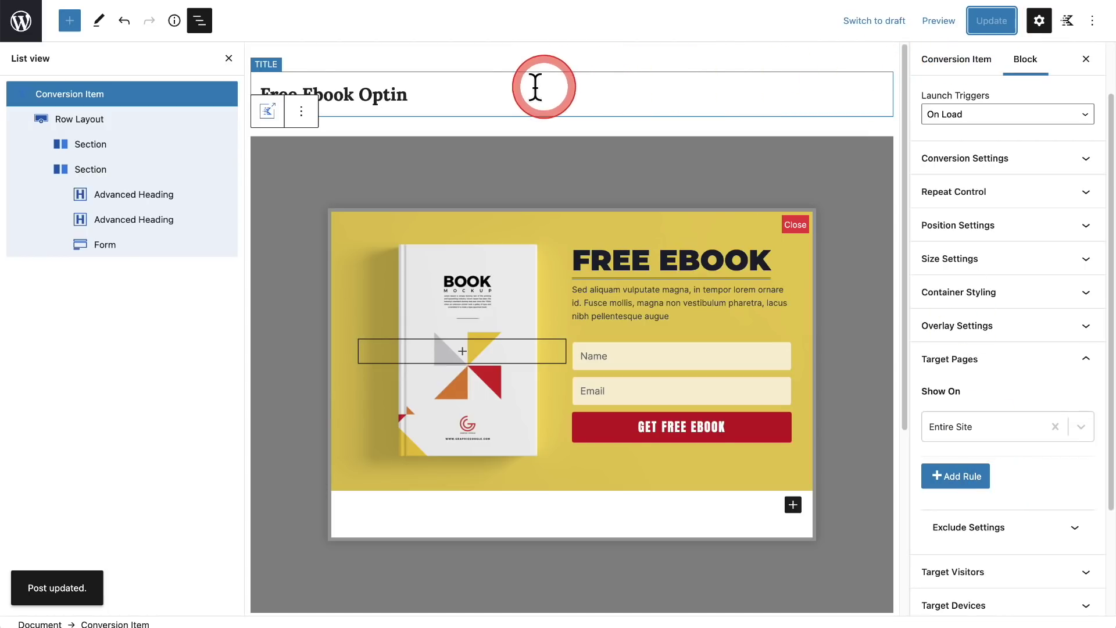
click(23, 24)
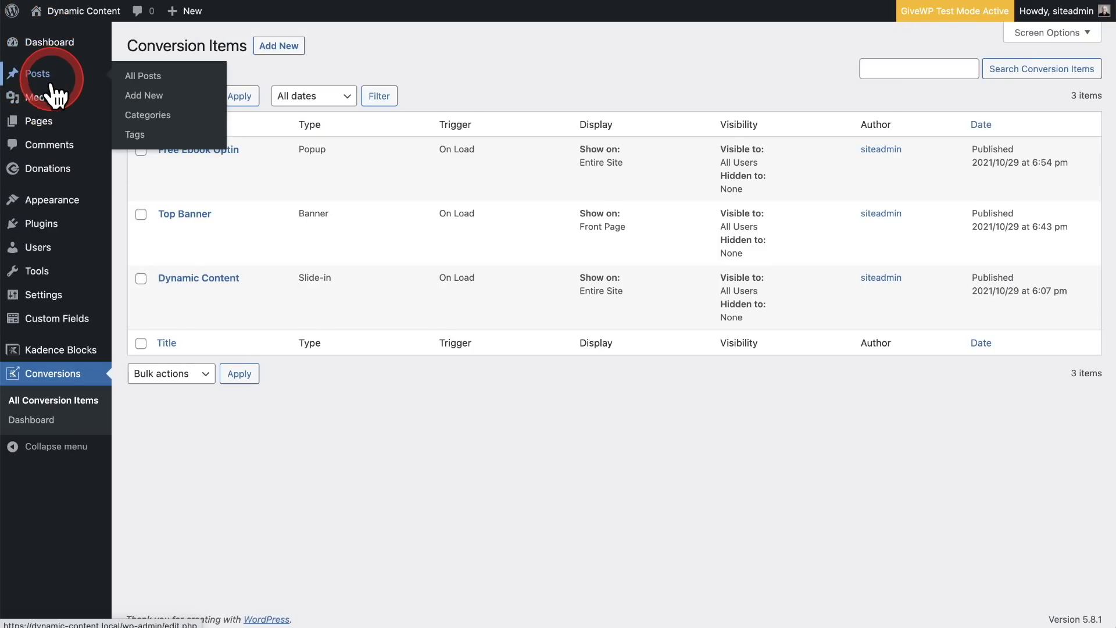
Open 'How To Sell Charity To A Skeptic', highlight its KADENCE CONVERSIONS popup heading, and dismiss the popup.
click(44, 74)
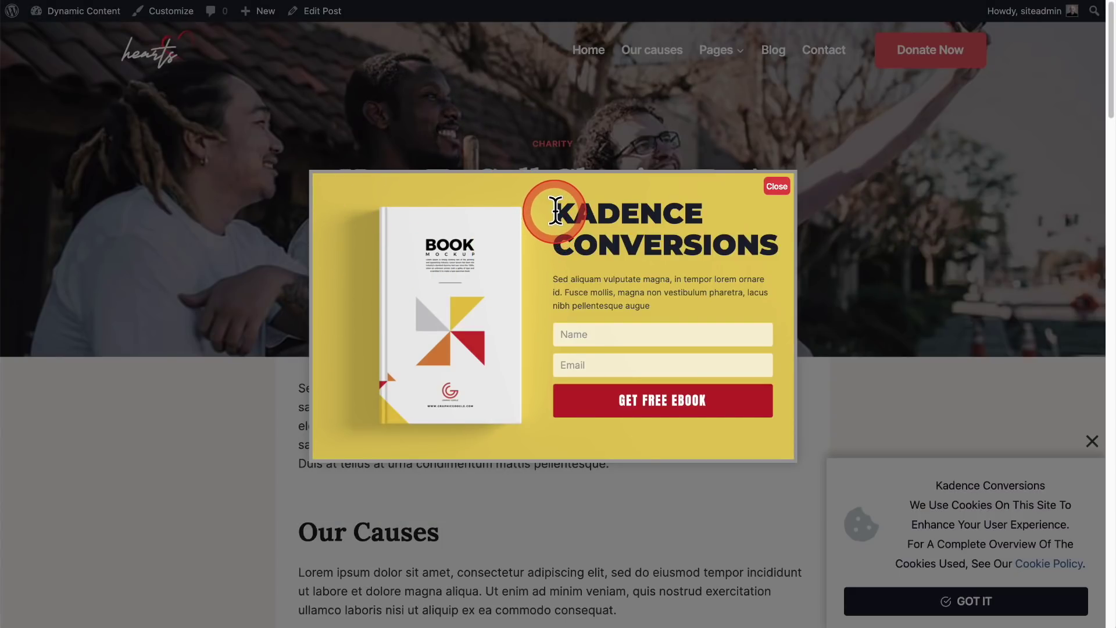
drag(556, 211, 633, 212)
drag(754, 228, 774, 240)
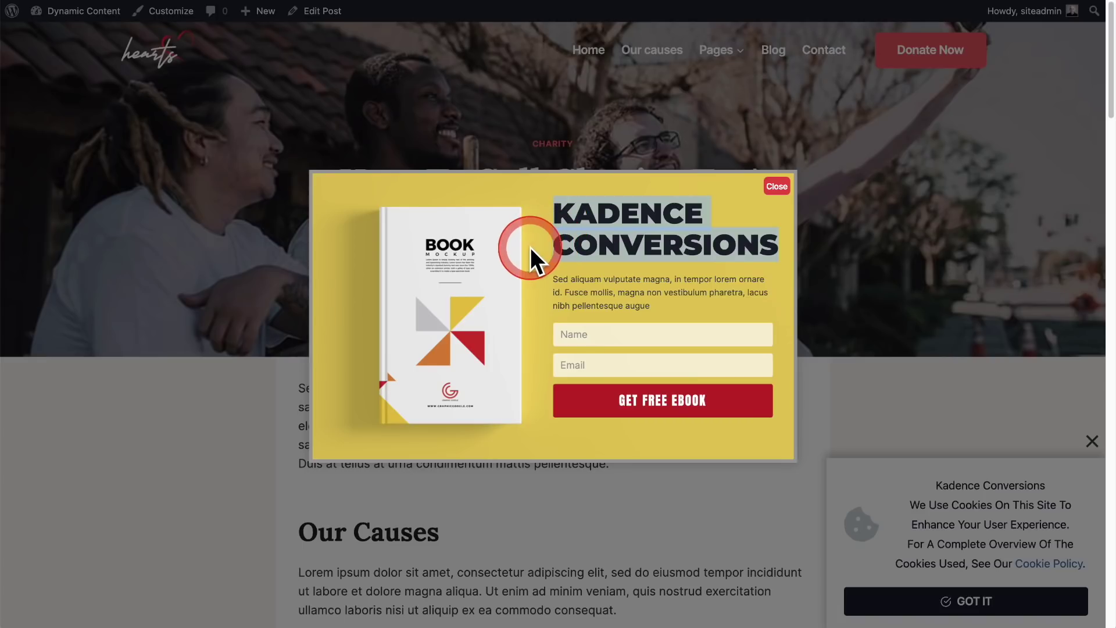
click(141, 112)
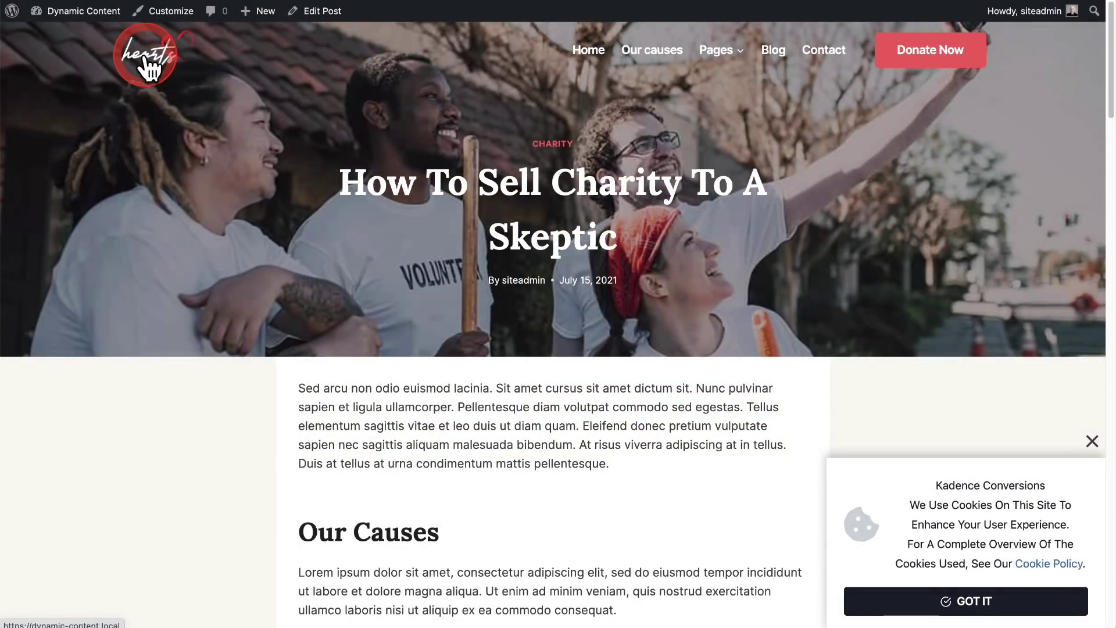
Visit the home page, check the popup's FREE heading, and dismiss the popup.
click(144, 63)
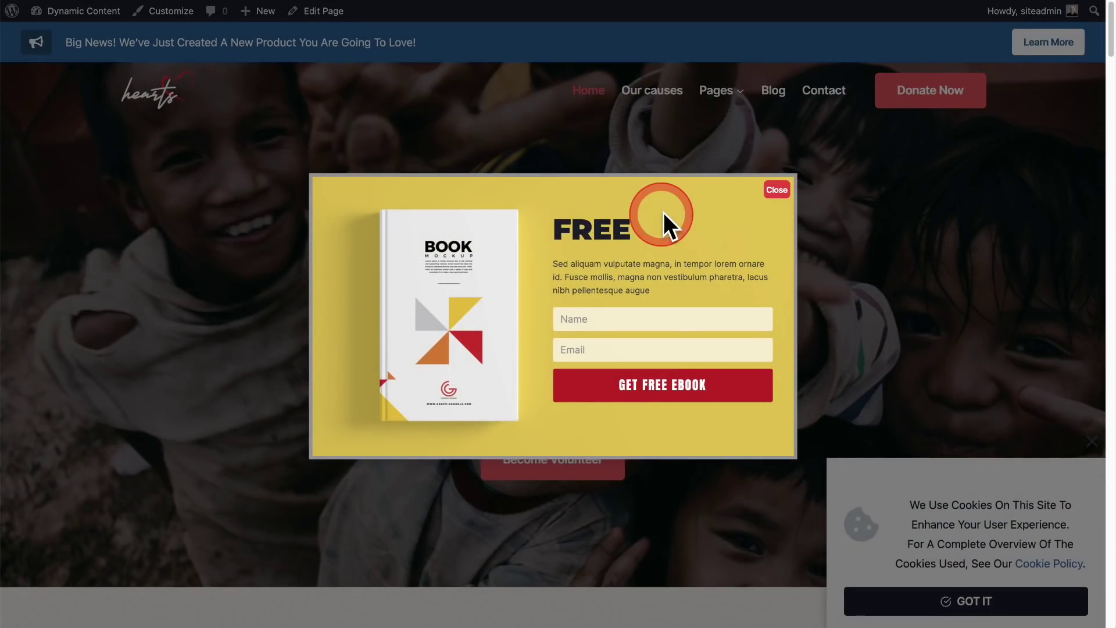
drag(515, 228, 643, 220)
click(766, 226)
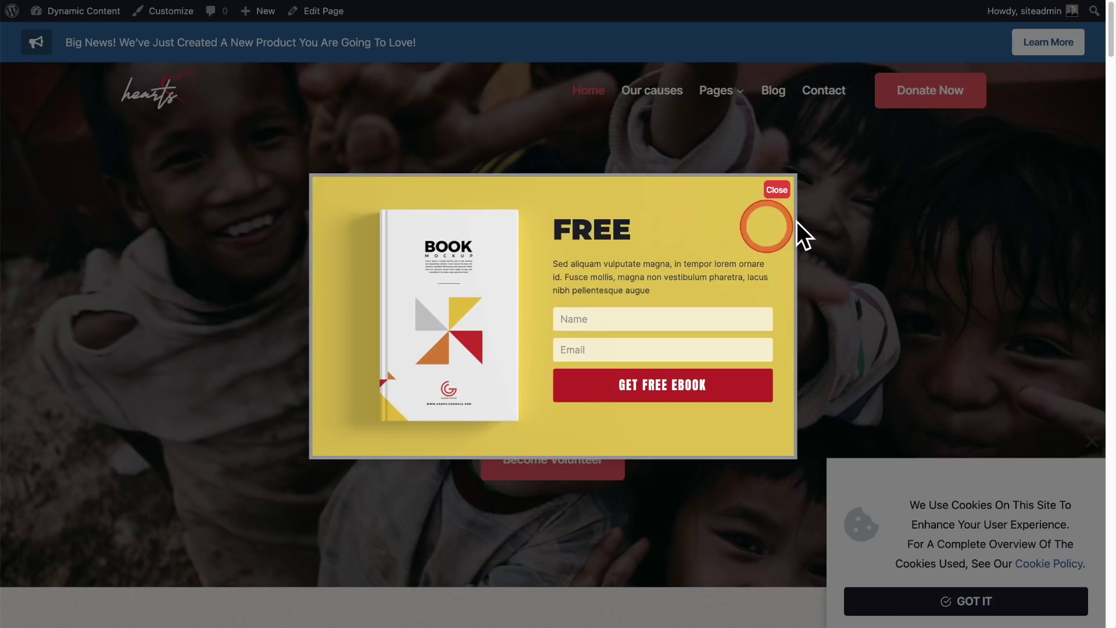
click(607, 168)
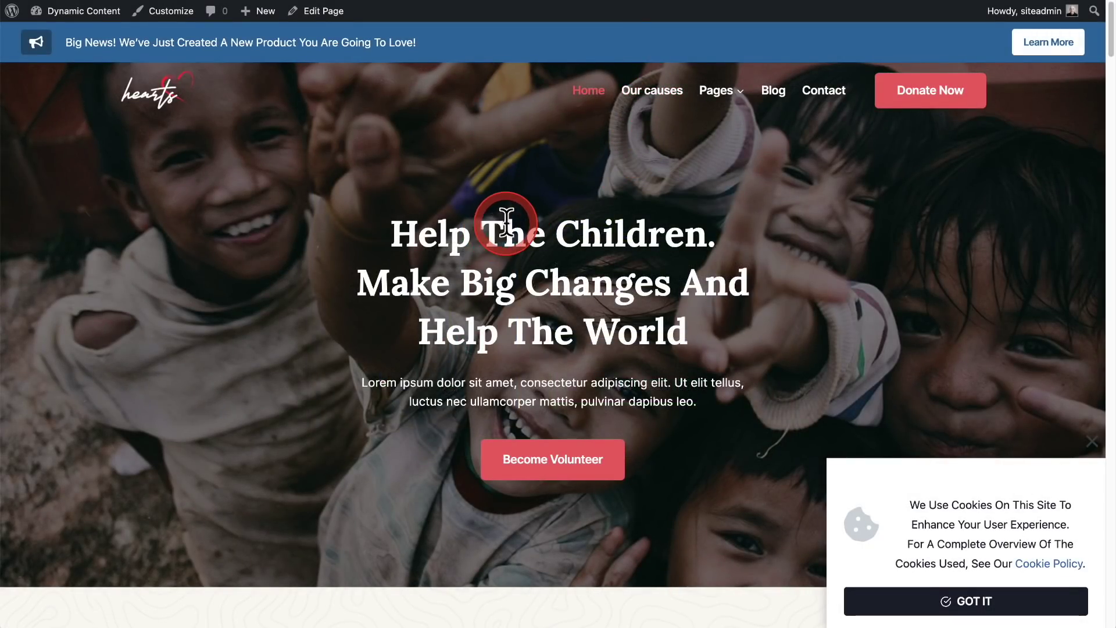
Check and dismiss the popup on the Causes and Blog pages, then open the charity post.
click(653, 93)
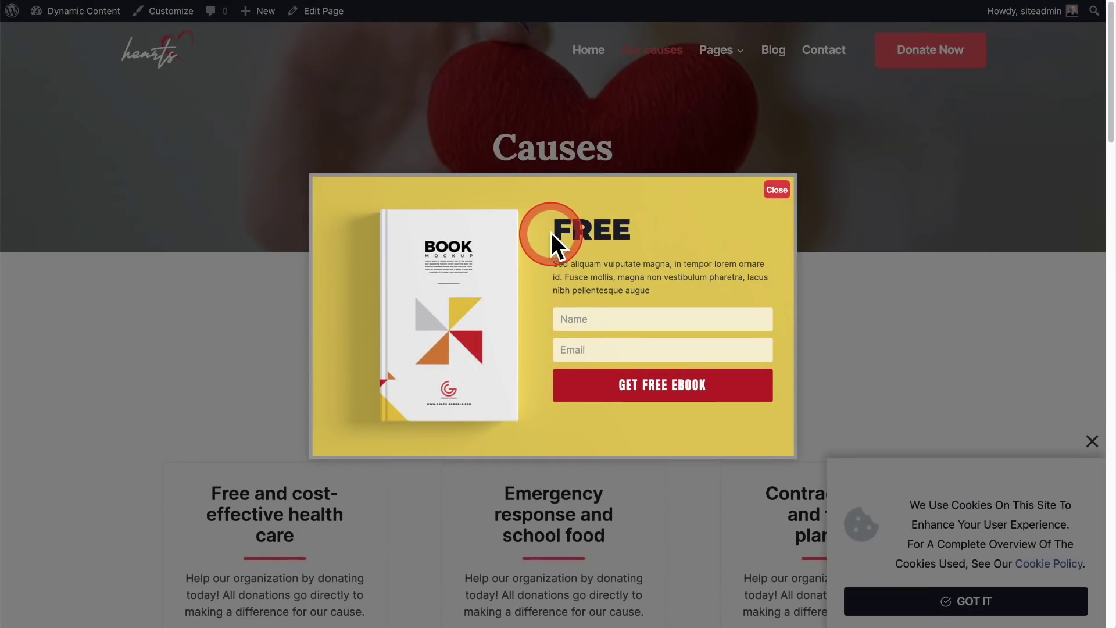
click(556, 110)
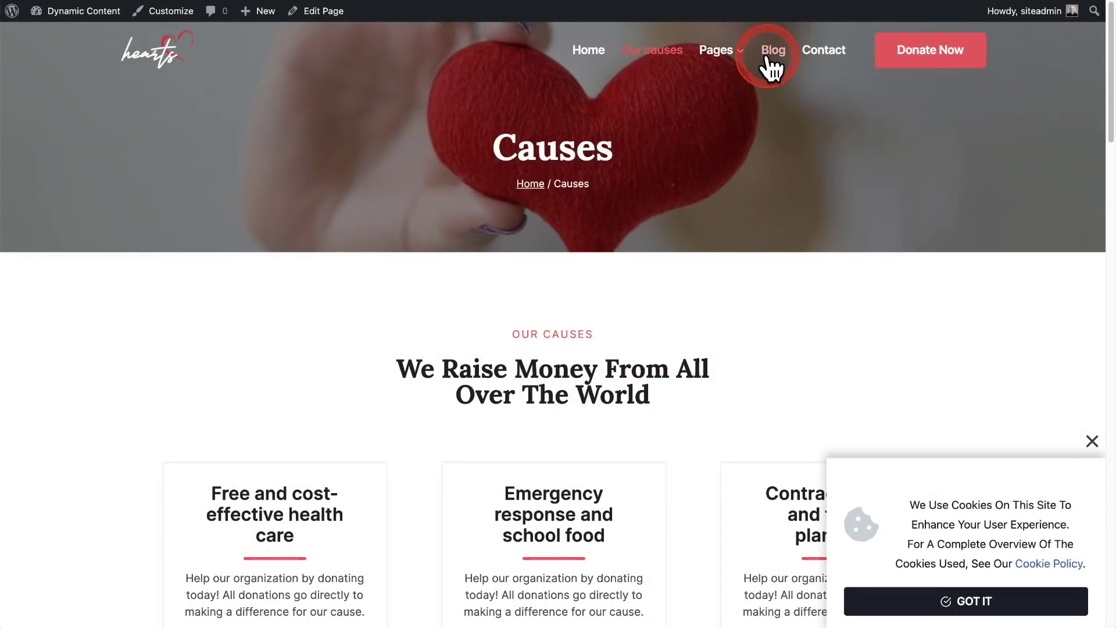
click(768, 55)
scroll(818, 262, down, 1)
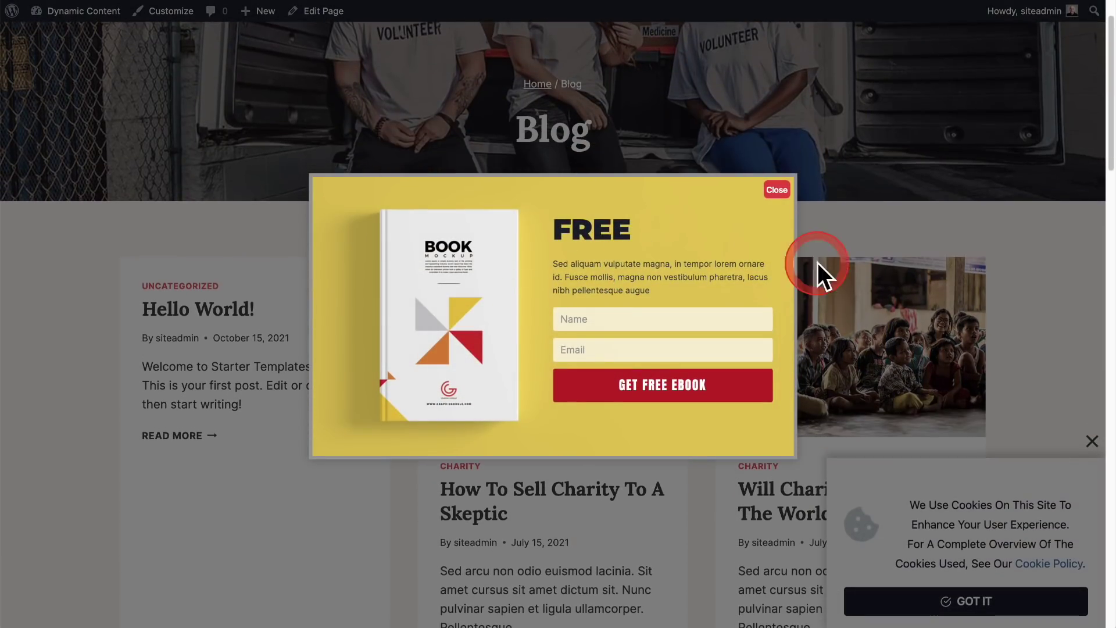
click(937, 224)
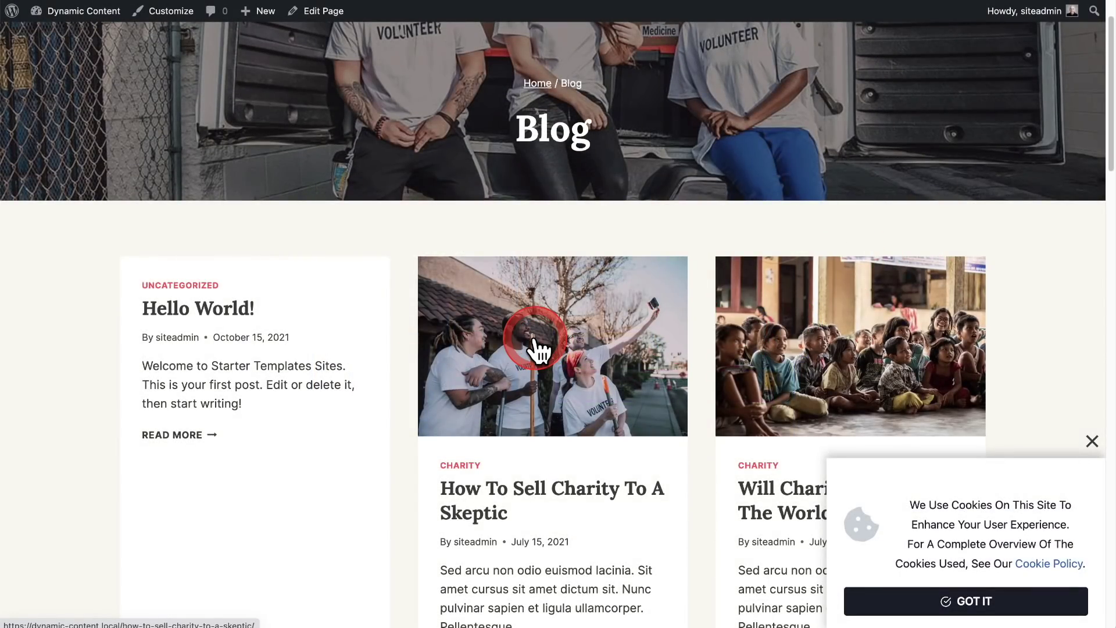
click(536, 348)
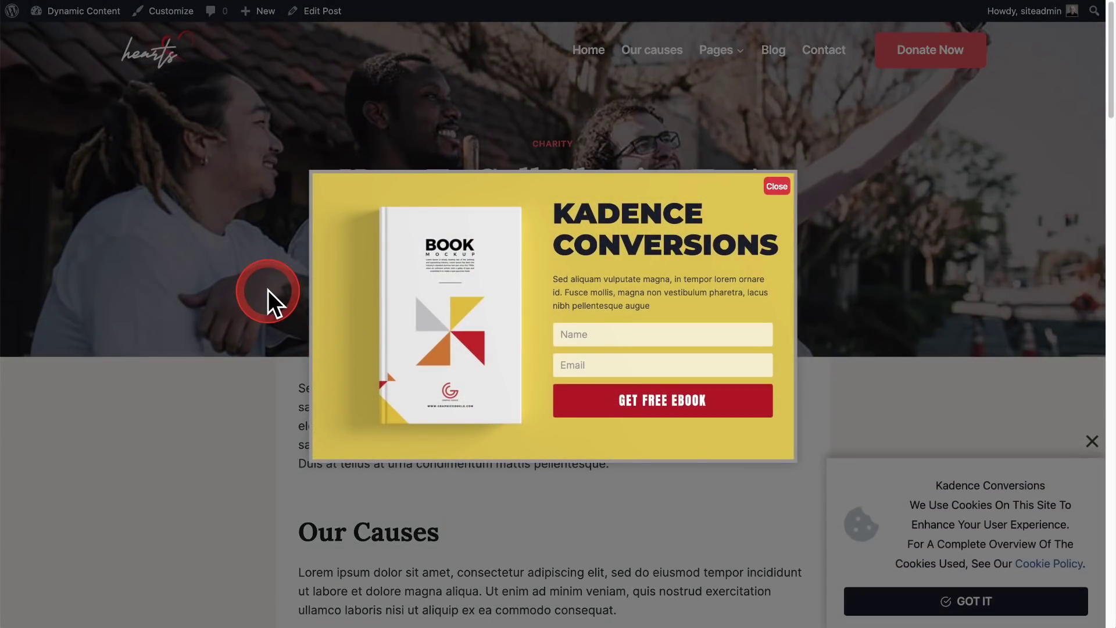